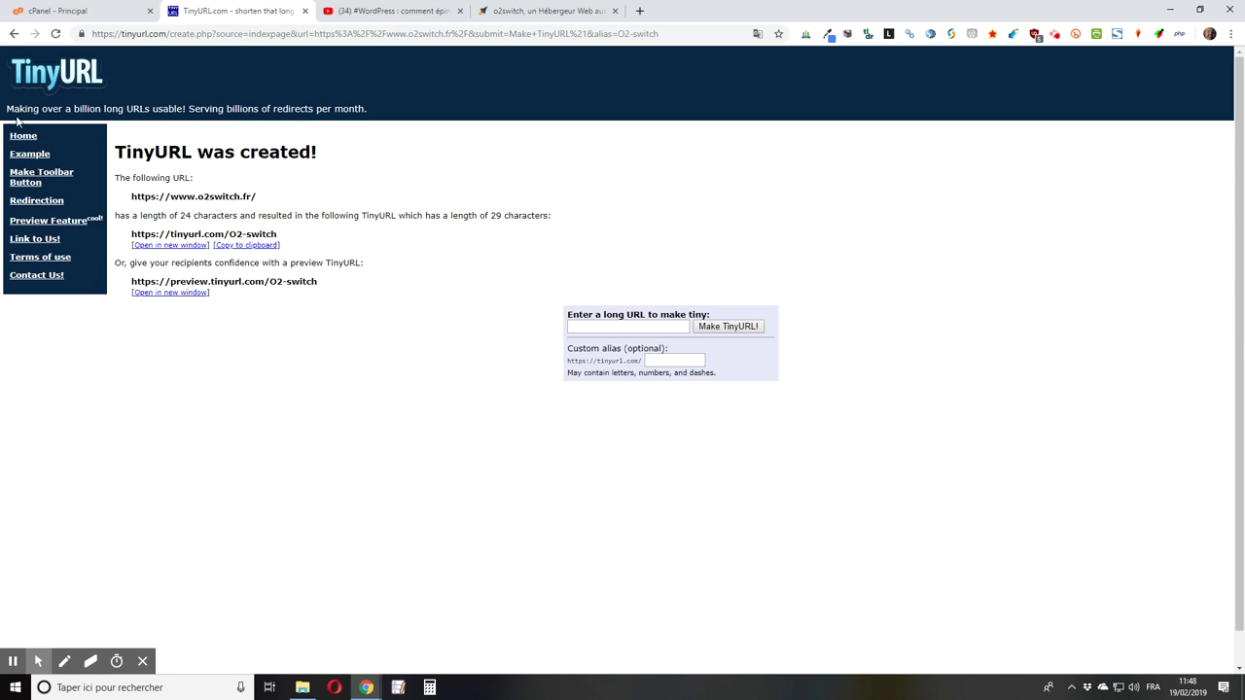
Step: Switch to the cPanel - Principal browser tab once the TinyURL link exists
left_click(92, 10)
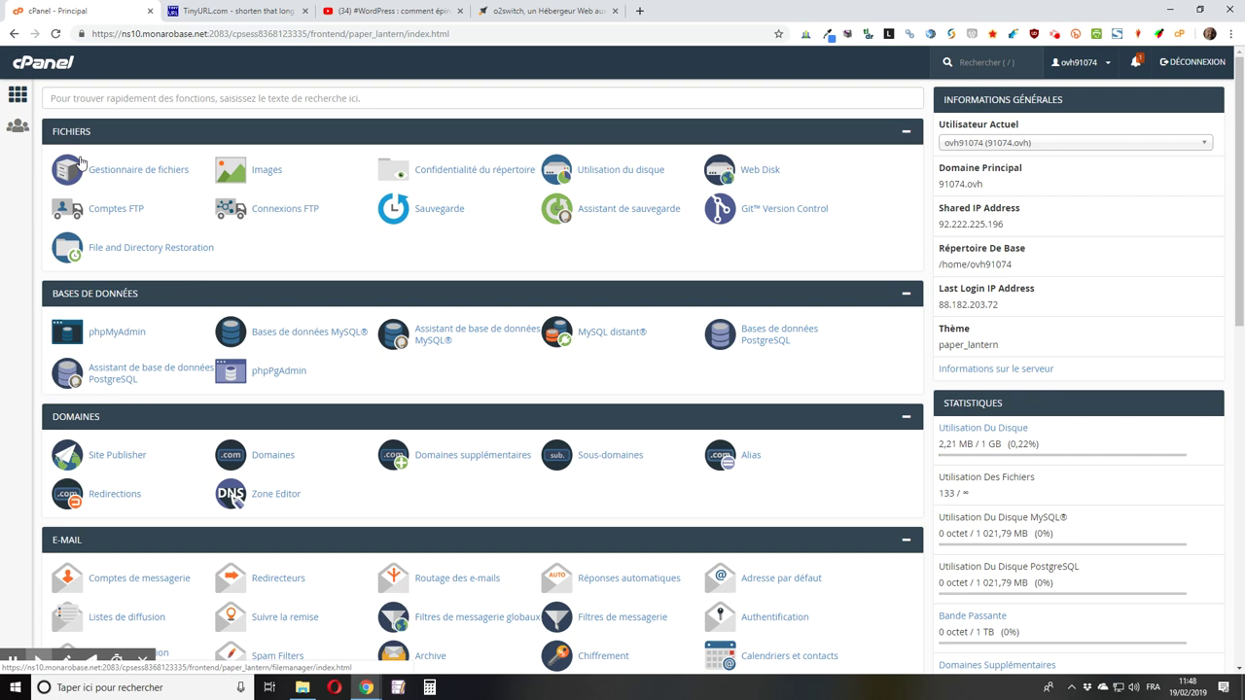
Step: Go to cPanel's Logiciel section and launch Softaculous Apps Installer
scroll(80, 162, "down", 2)
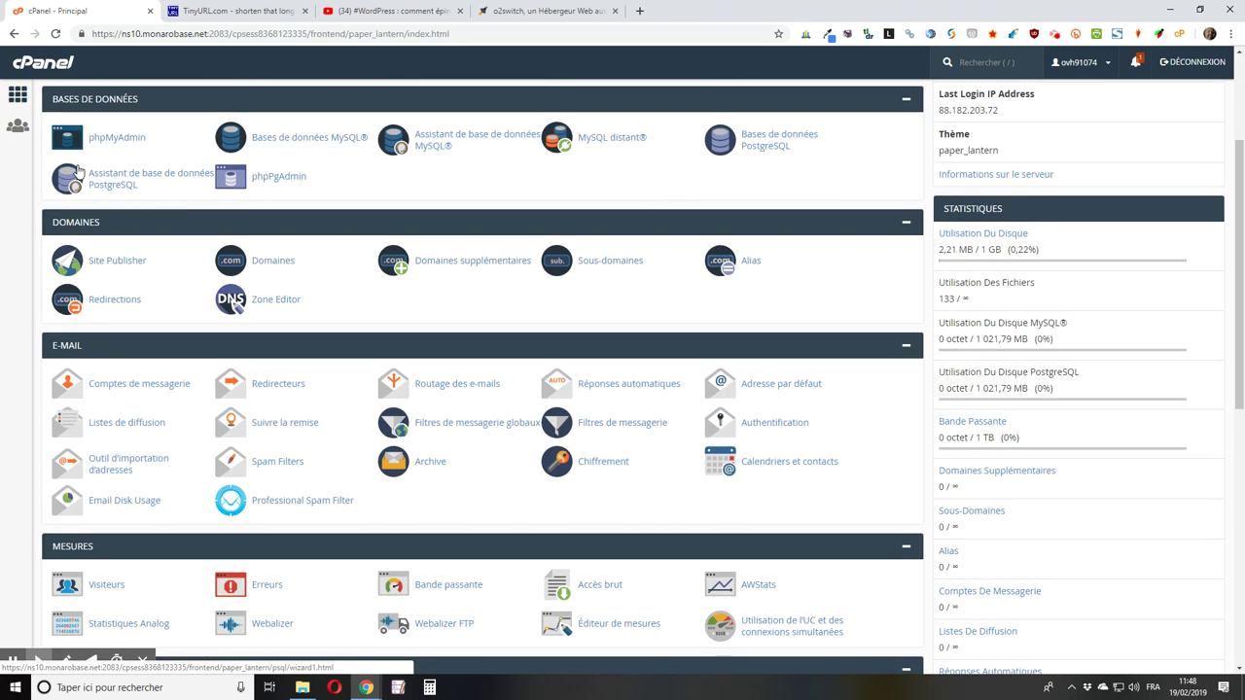
scroll(77, 171, "up", 2)
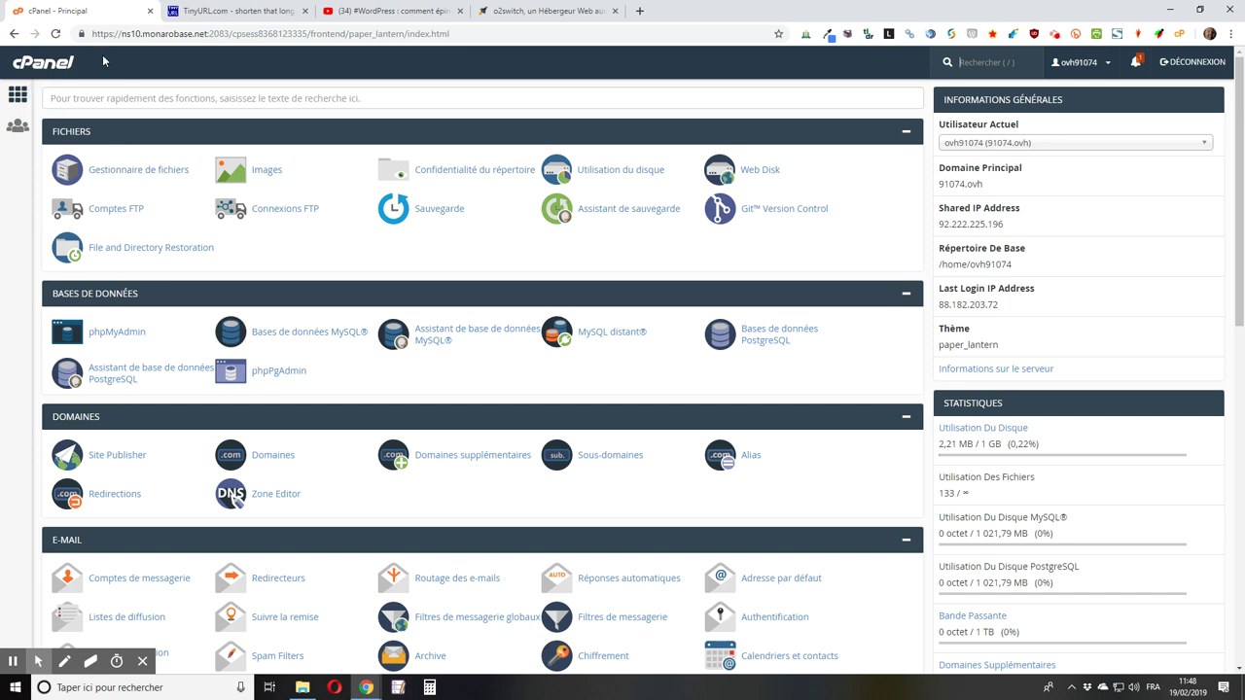
scroll(167, 126, "down", 7)
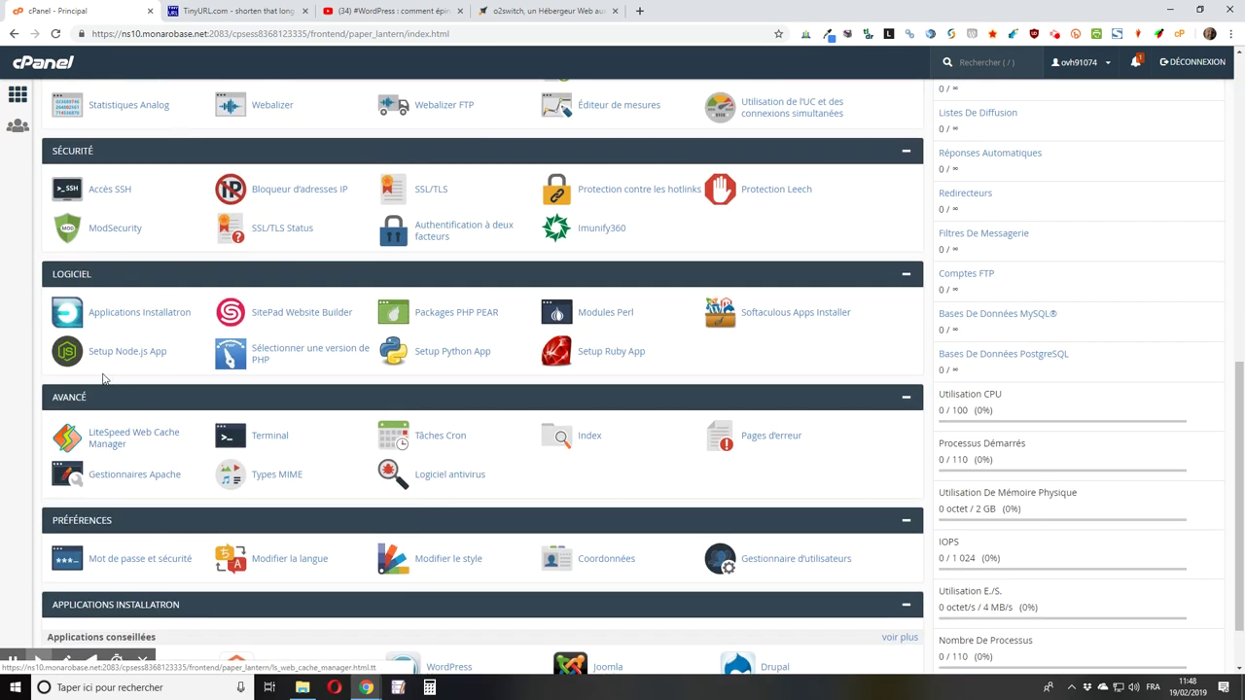
left_click(136, 316)
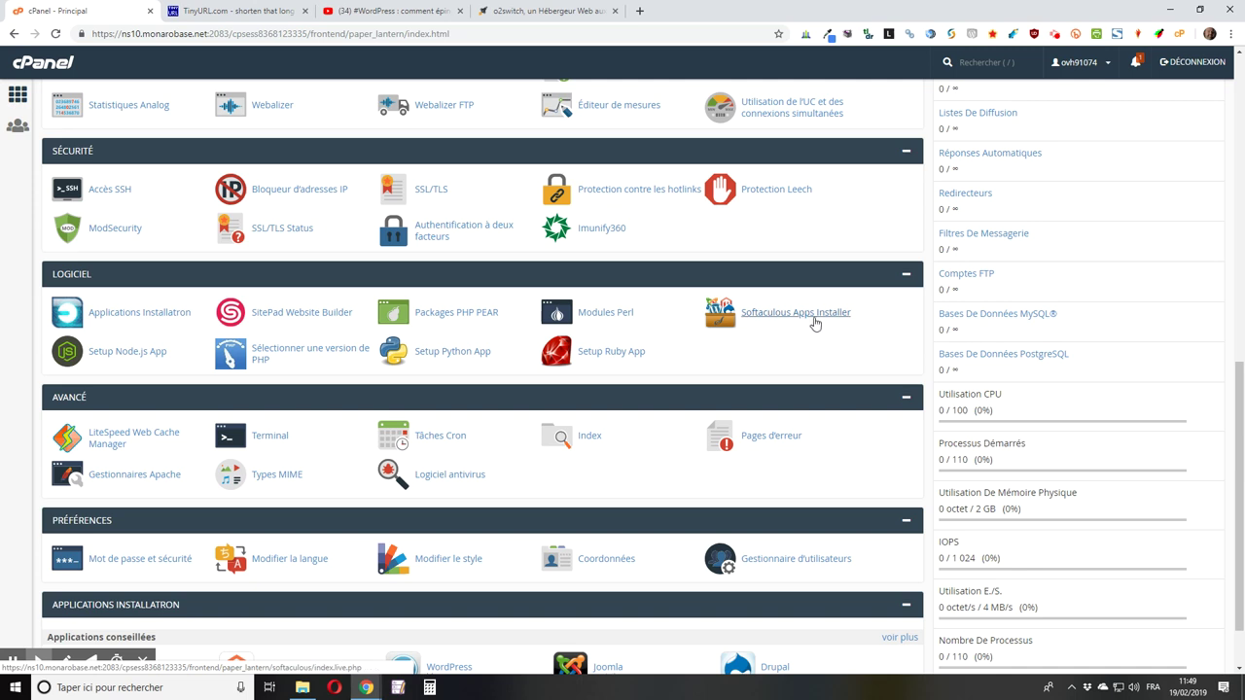
left_click(812, 316)
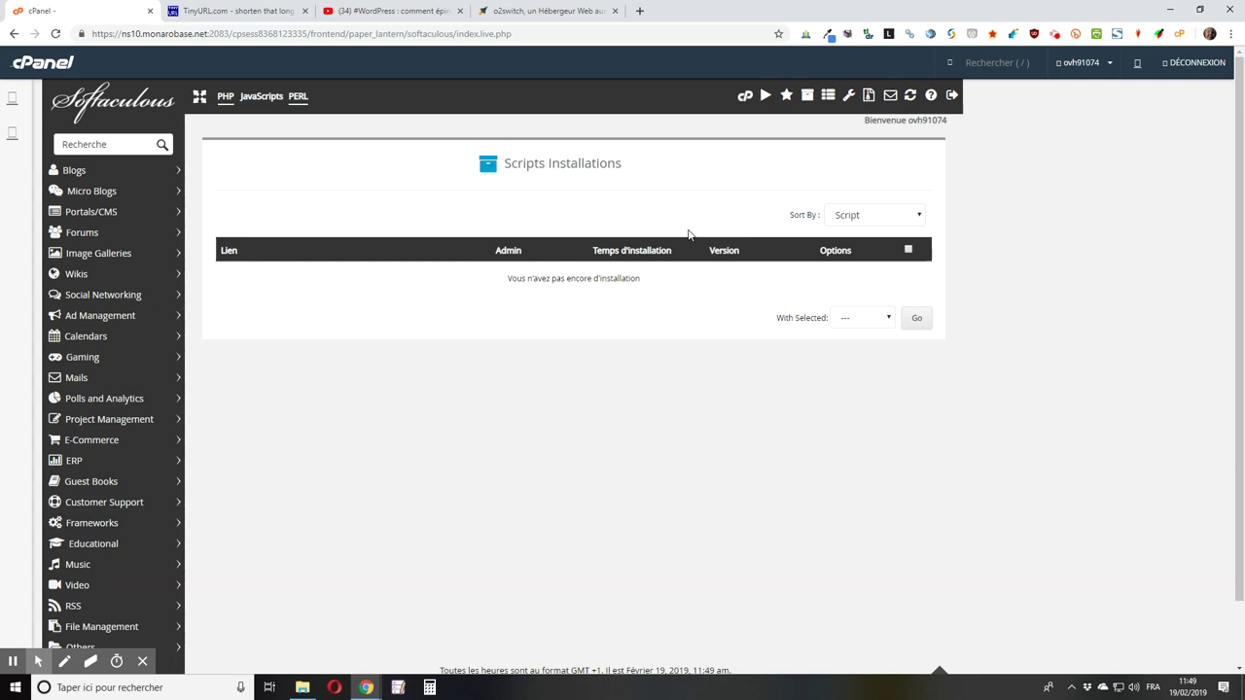
Step: Search Softaculous scripts for 'yourls' to list only YOURLS under Others
scroll(125, 357, "down", 2)
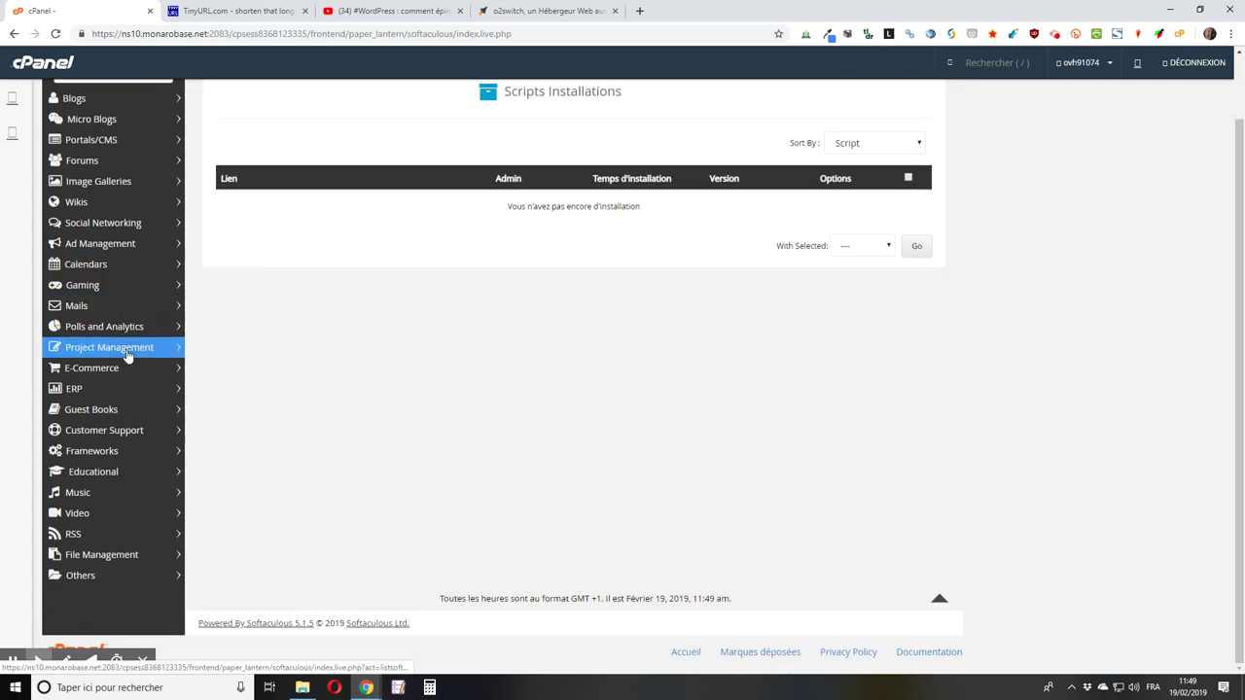
scroll(548, 397, "up", 2)
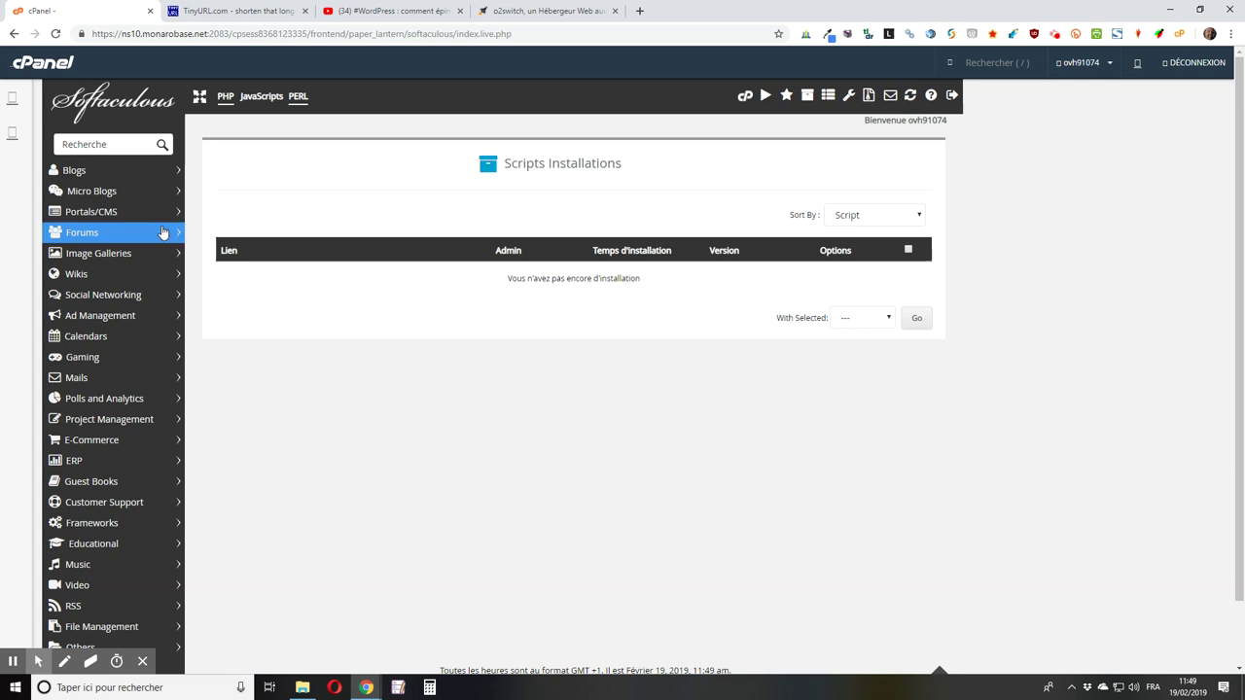
left_click(126, 144)
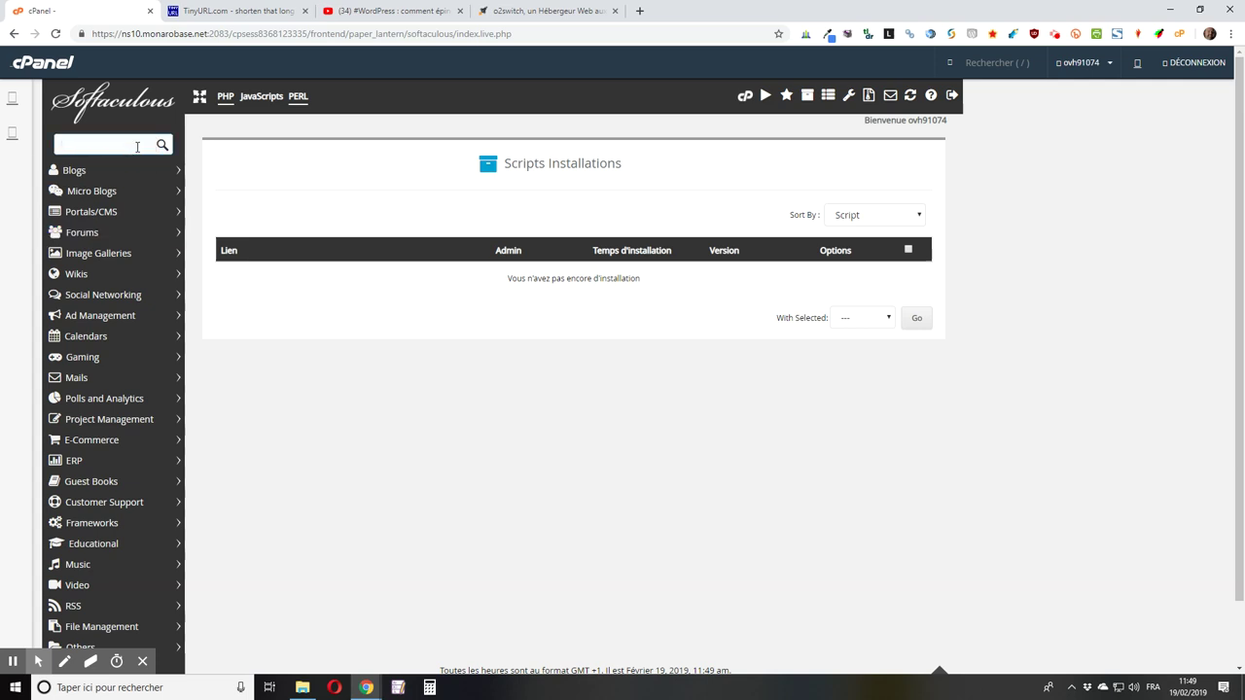
type("you")
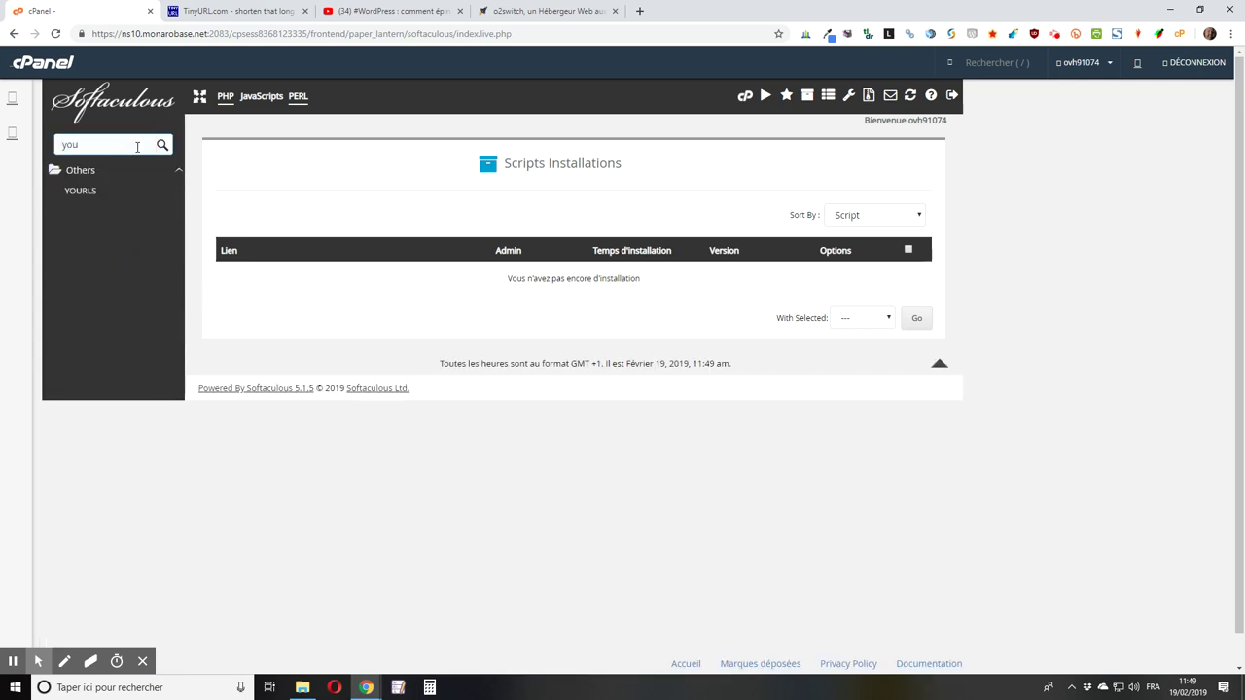
type("rl")
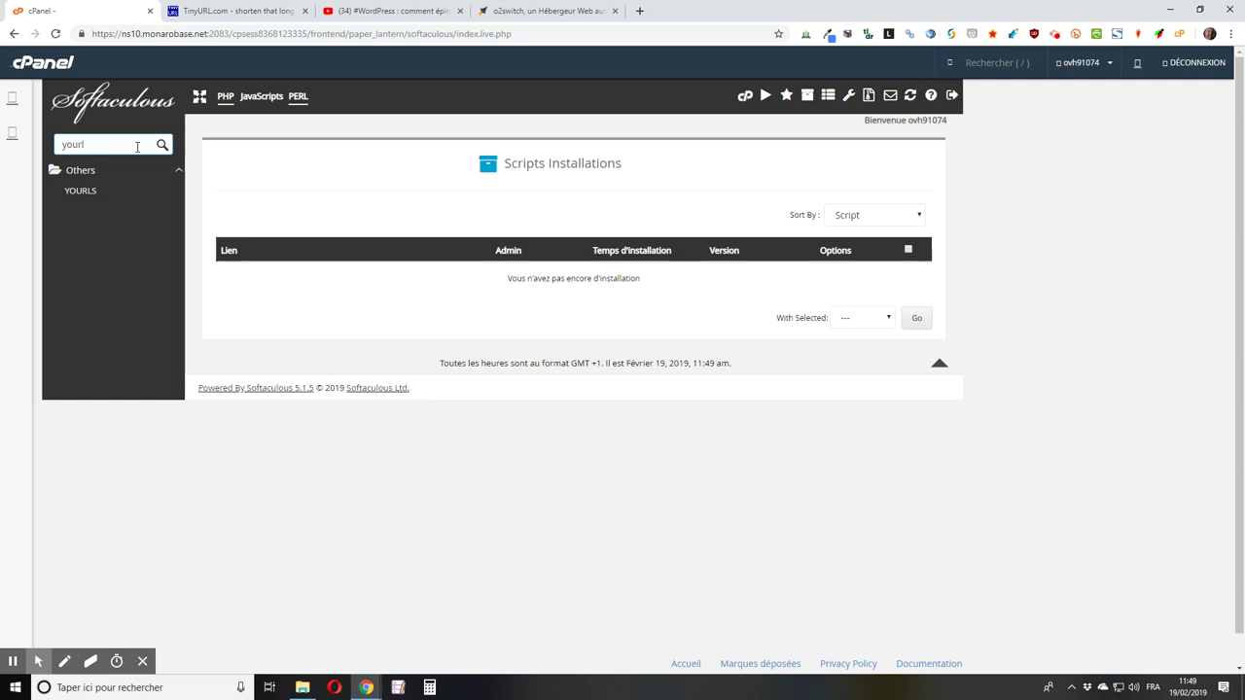
type("s")
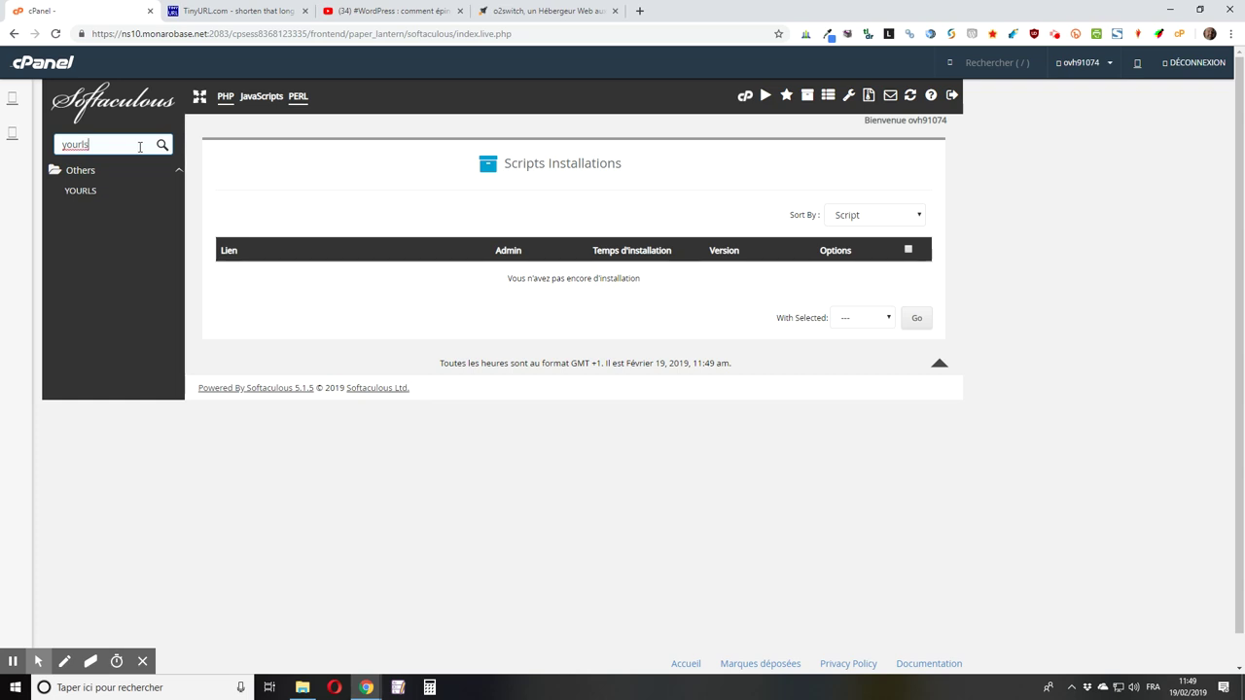
Step: Open the YOURLS 1.7.3 script page and start its installation with Installer Maintenant
left_click(86, 195)
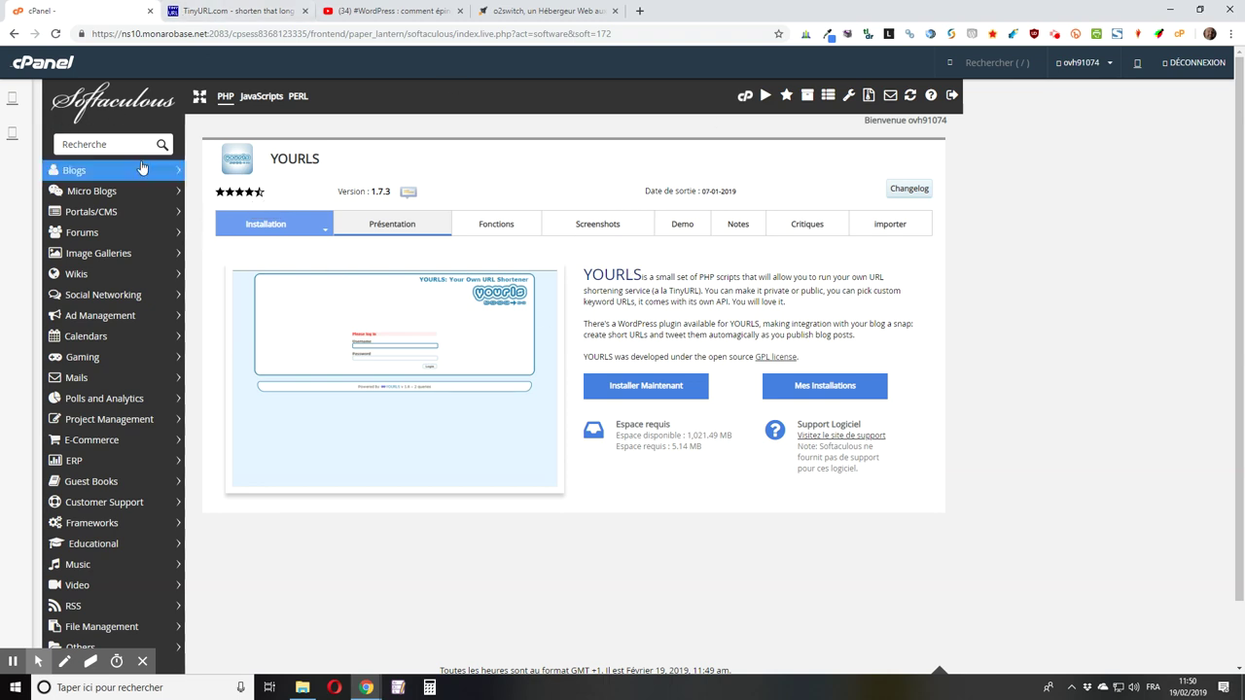
left_click(632, 387)
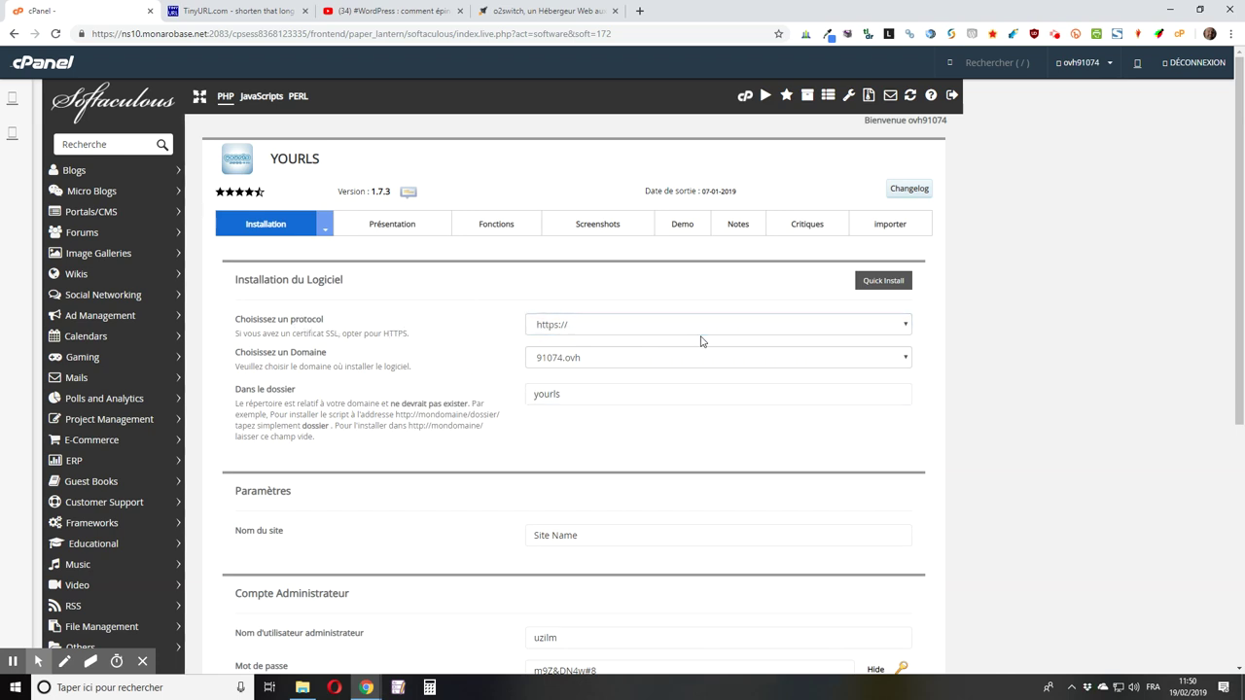
left_click(598, 330)
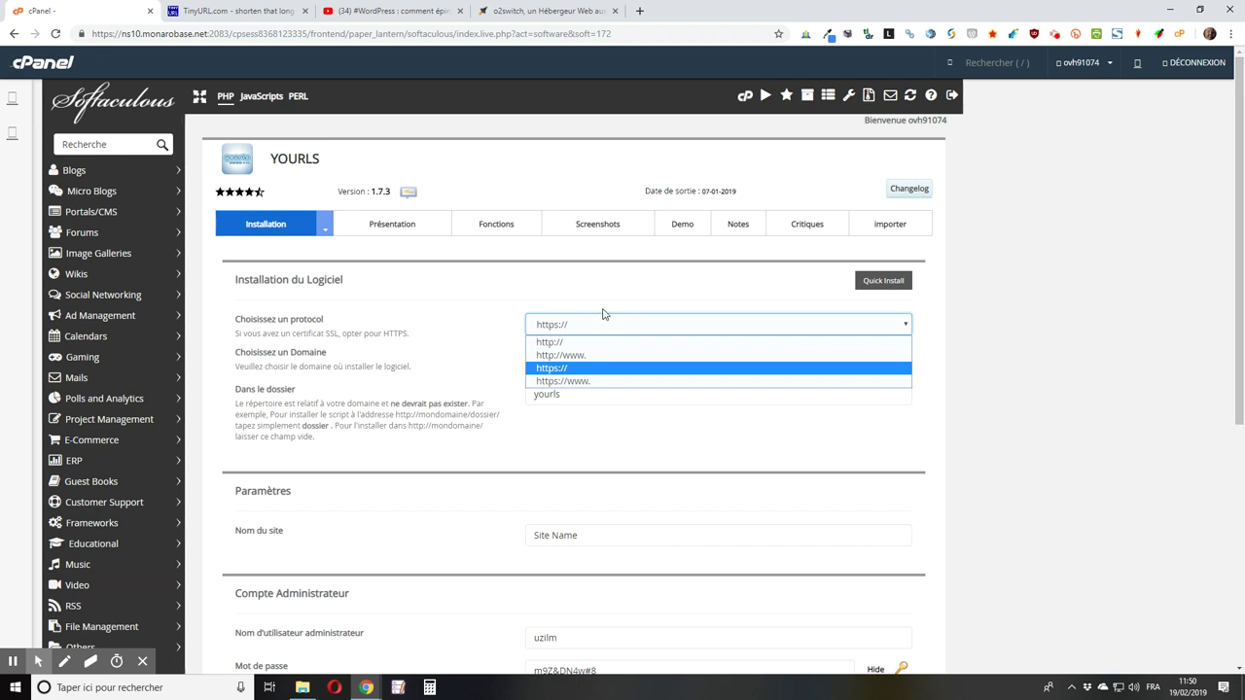
left_click(604, 299)
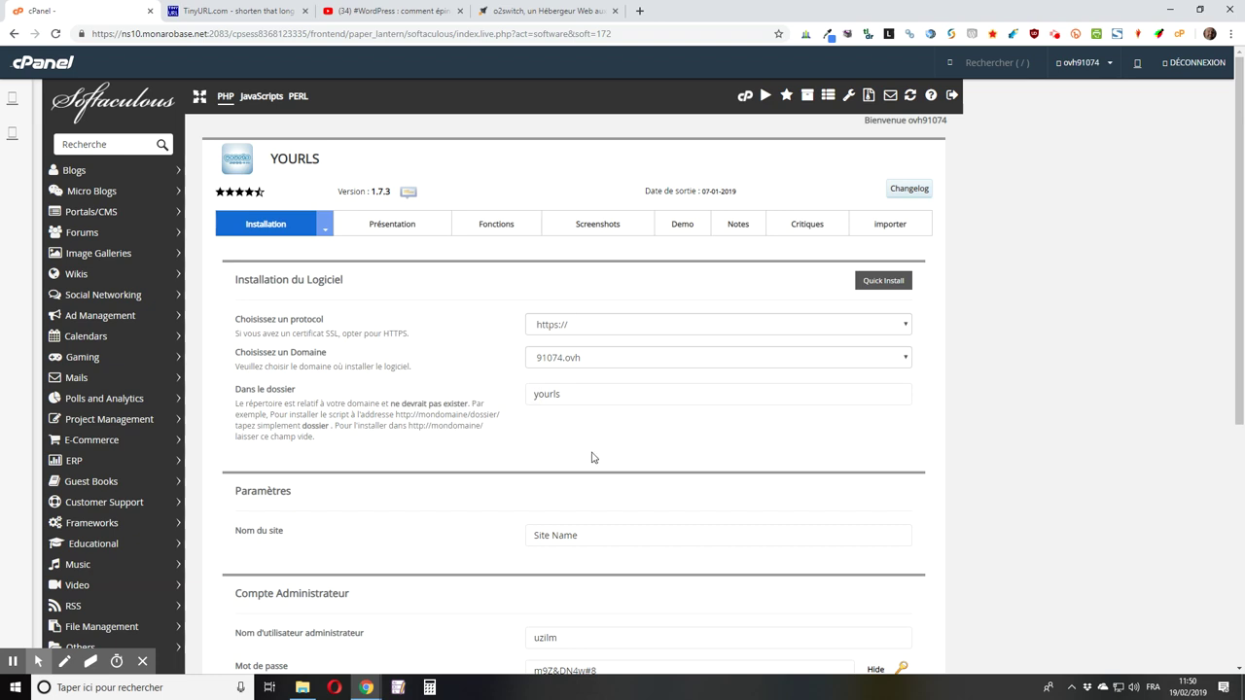
left_click(724, 359)
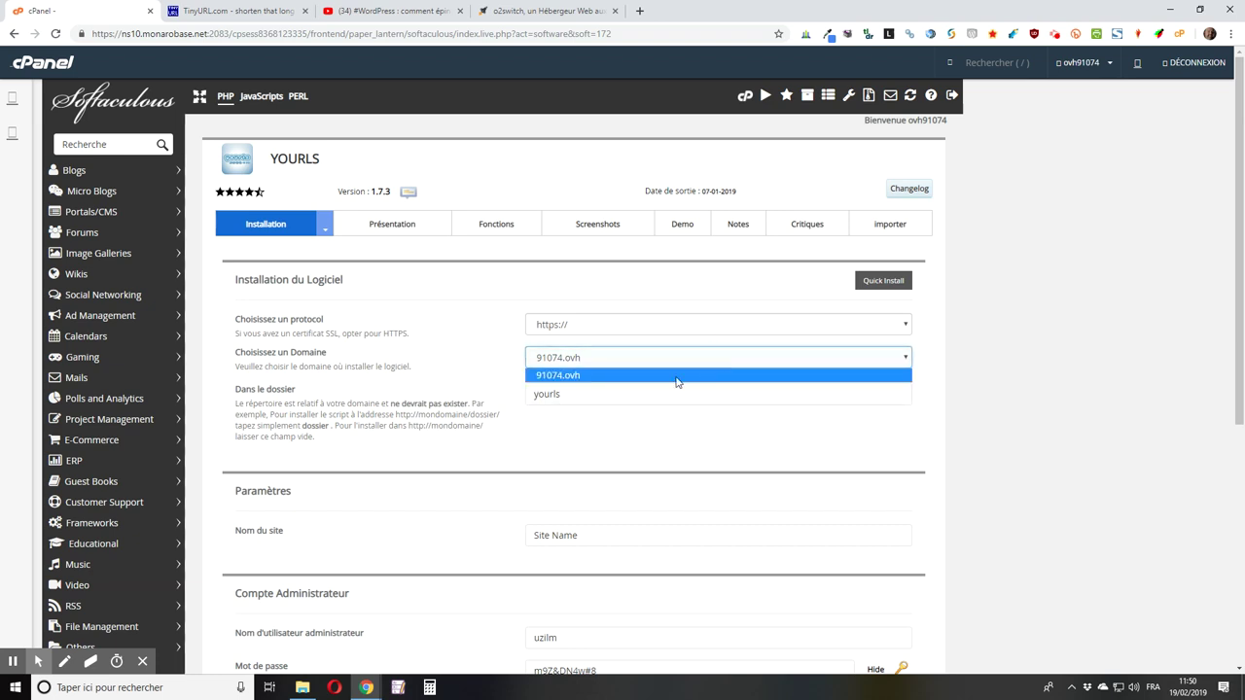
left_click(583, 359)
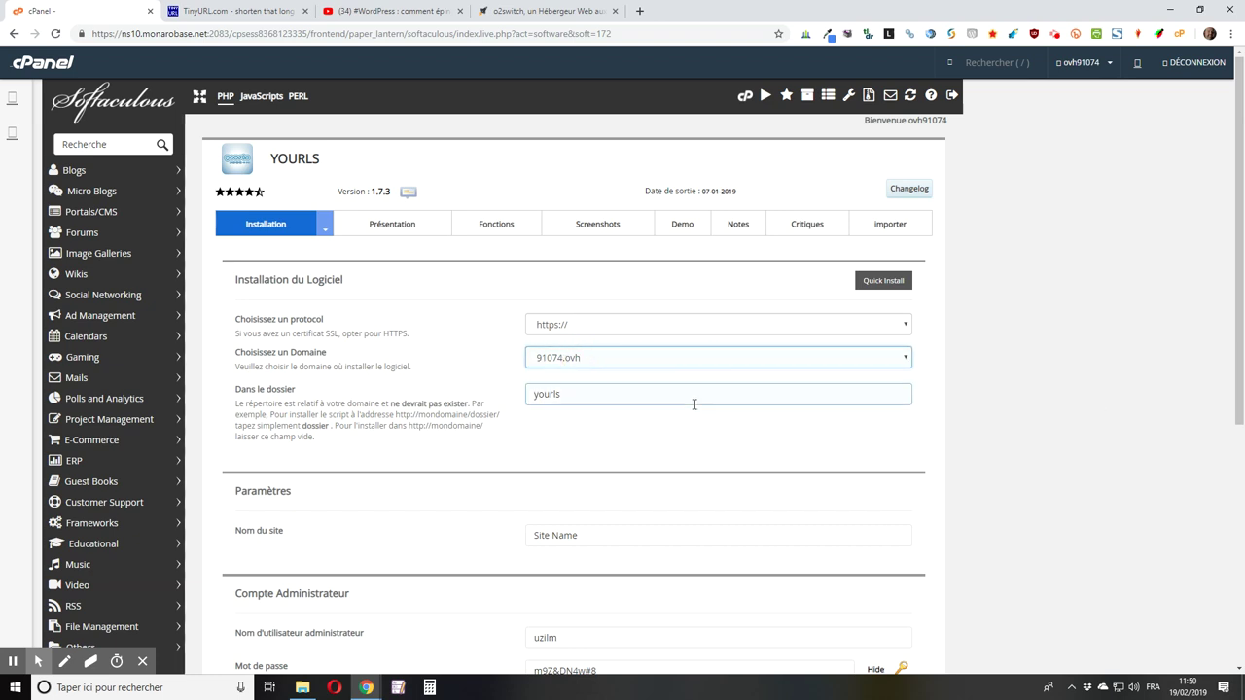
scroll(545, 389, "down", 1)
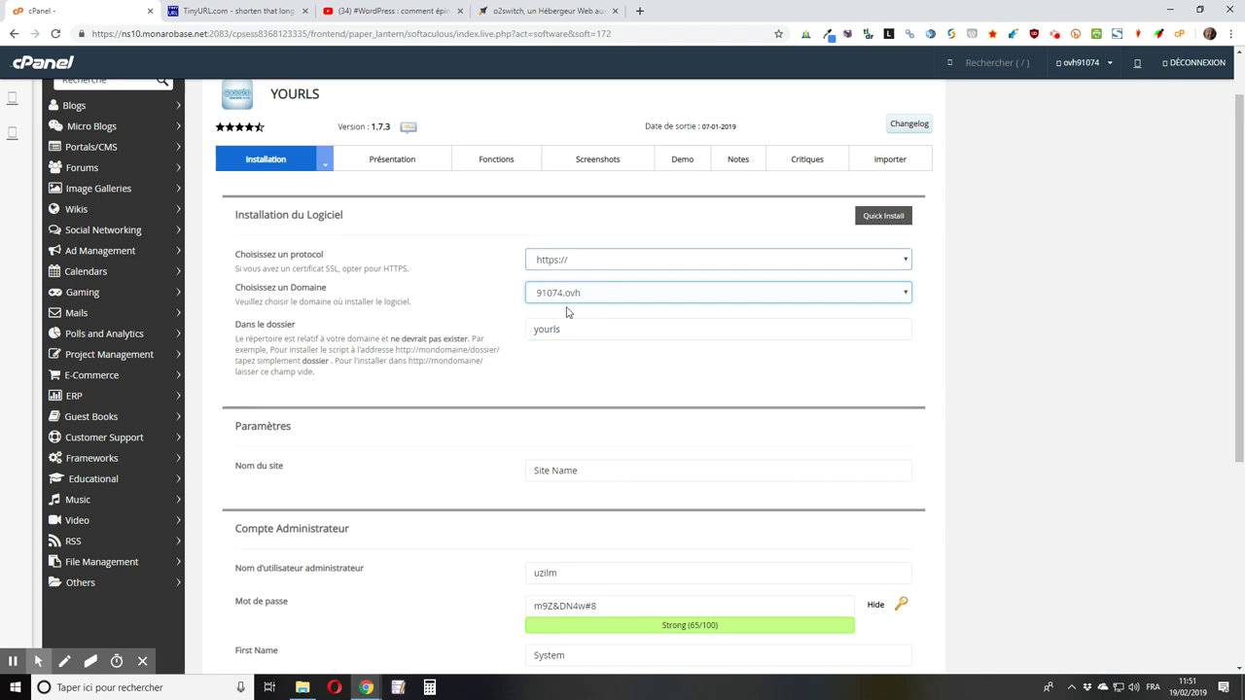
left_click(544, 328)
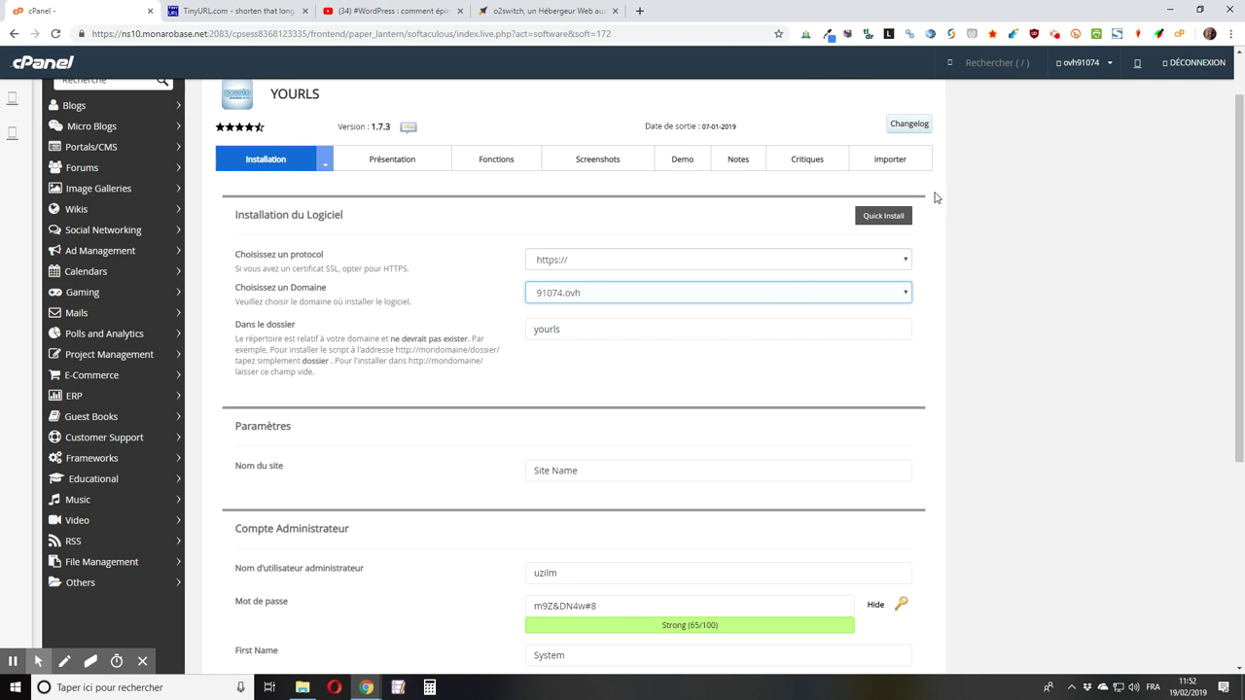
Step: Clear the yourls install folder and set the site name to 'Mon raccourcisseur d'URL'
left_click(579, 330)
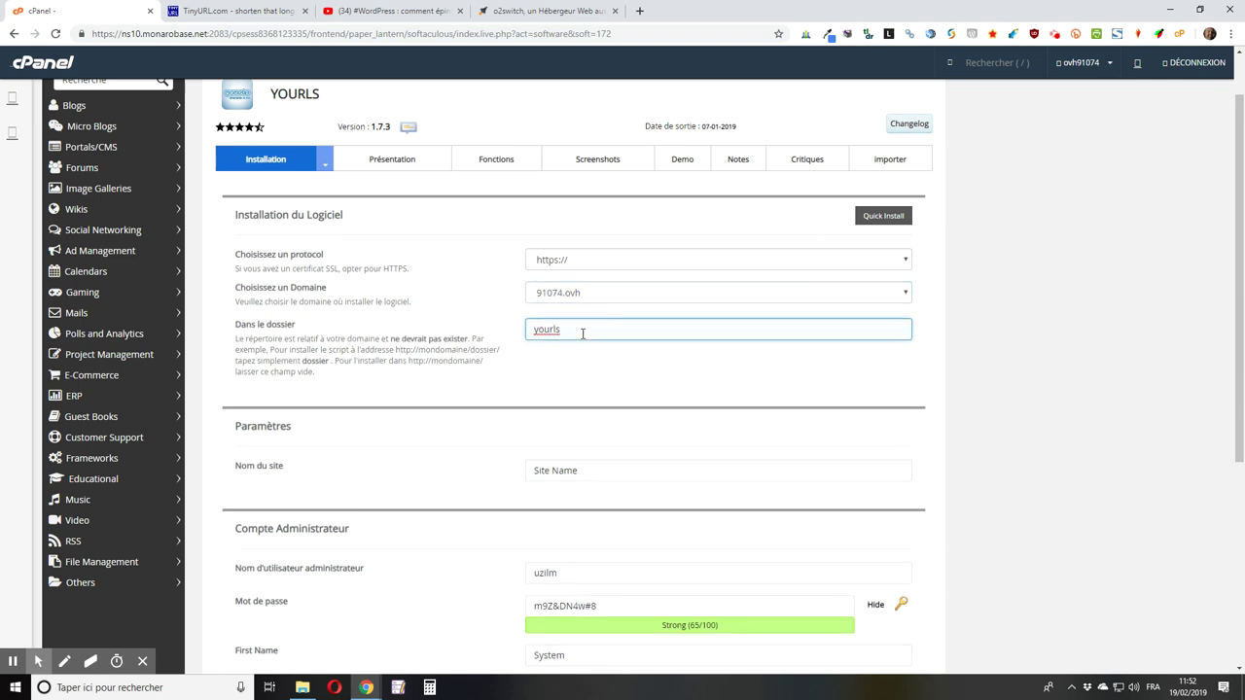
key("BackSpace")
key("BackSpace")
key("BackSpace")
scroll(467, 306, "down", 3)
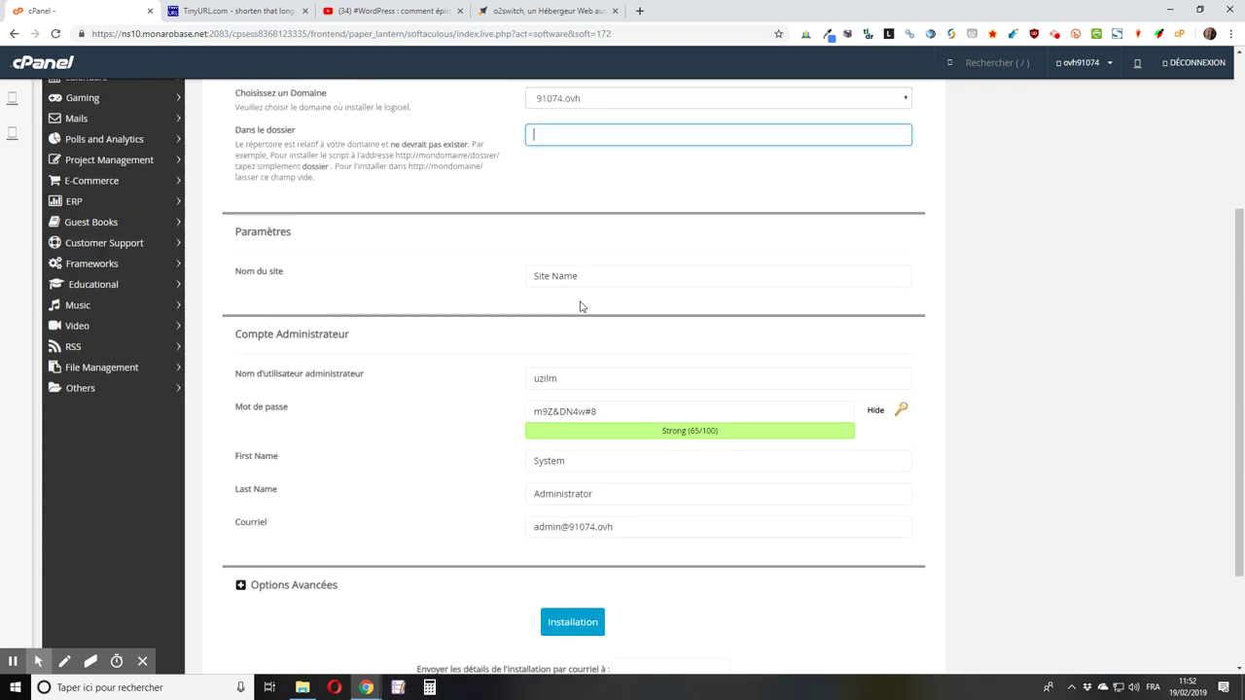
left_click_drag(608, 278, 516, 278)
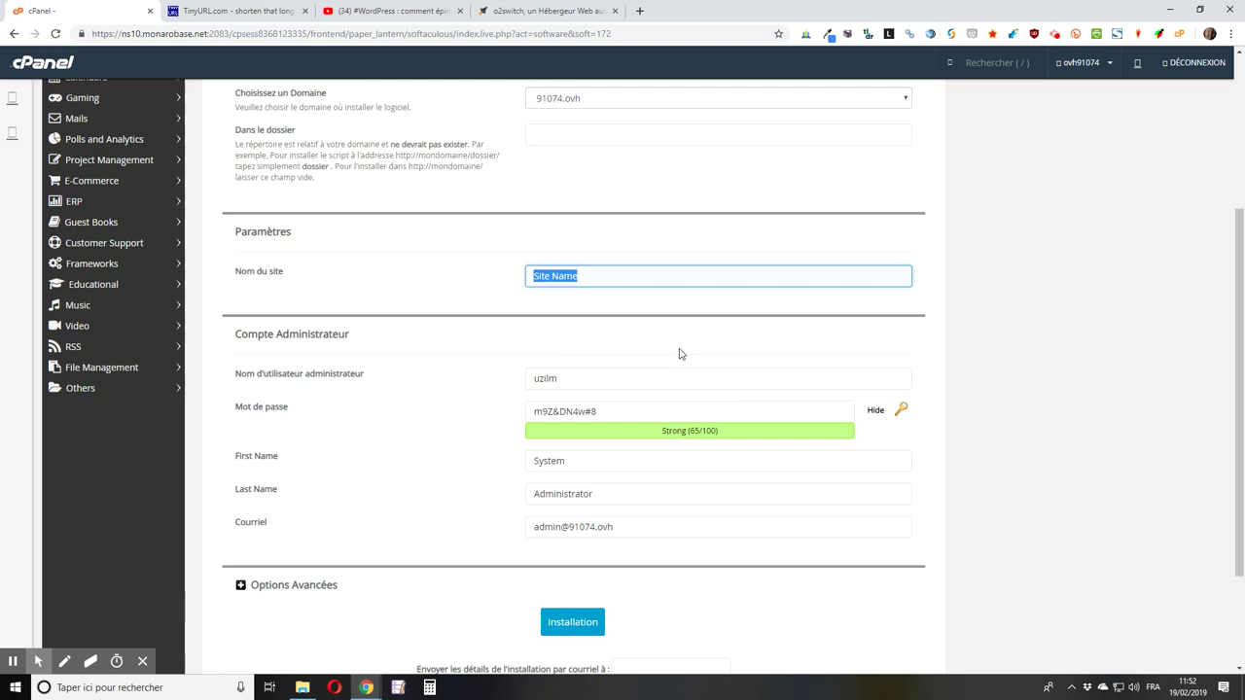
type("Mon raccourcisseur d'URL")
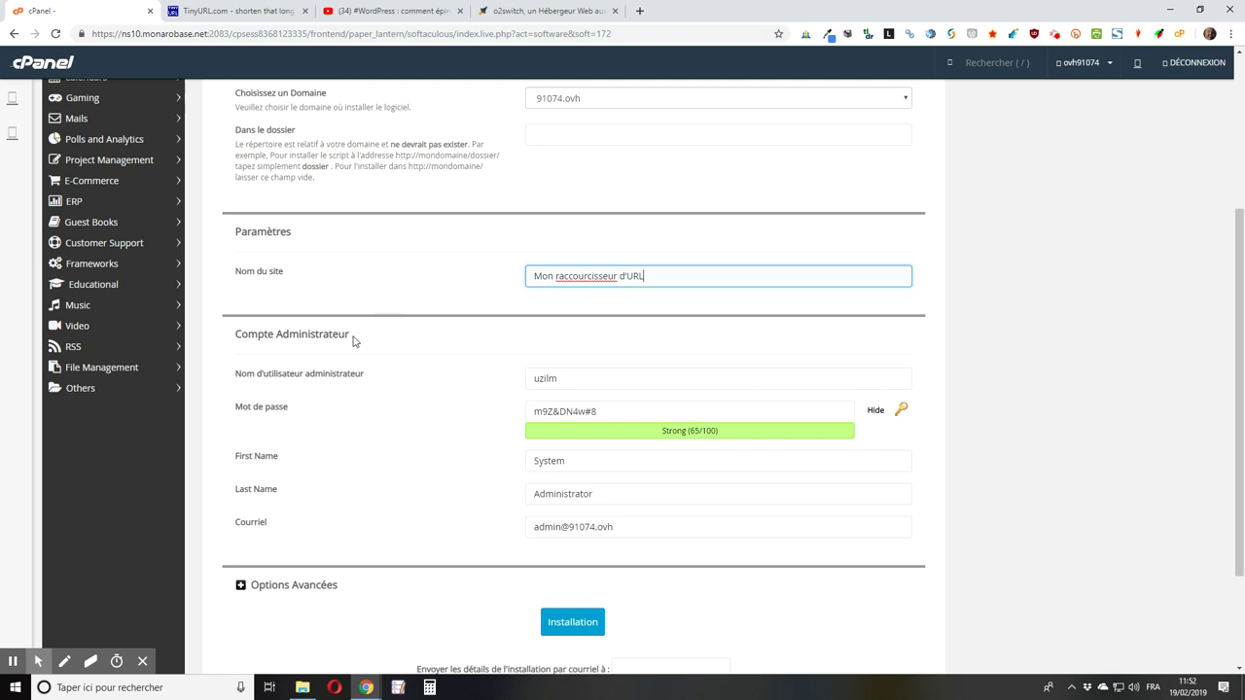
Step: Enter a new admin username and a weak numeric password, rated Bad (29/100)
scroll(668, 306, "down", 2)
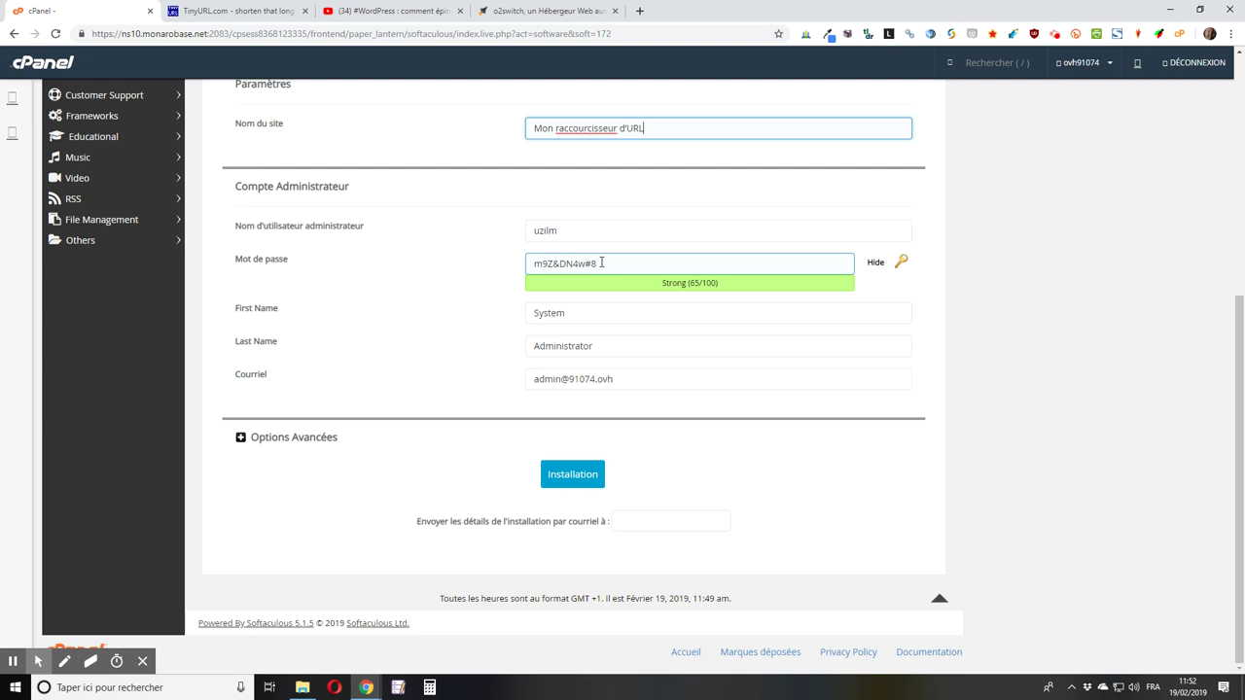
double_click(545, 230)
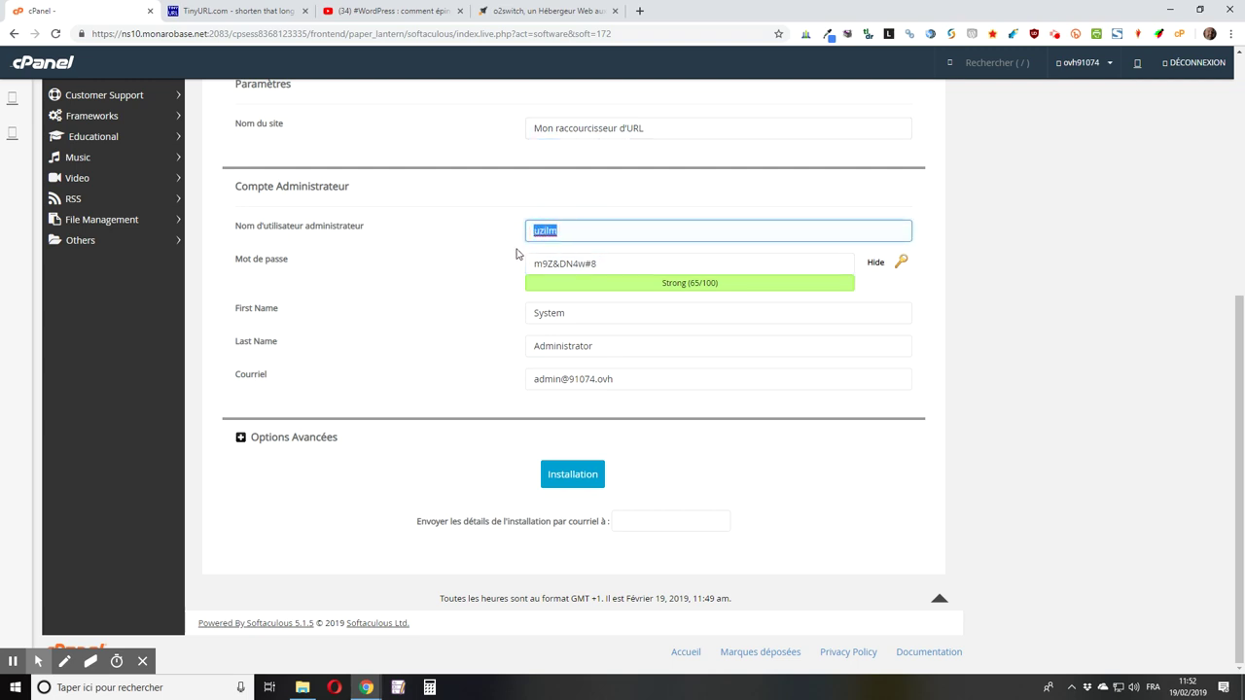
type("Monutilisateur")
key("Tab")
type("1")
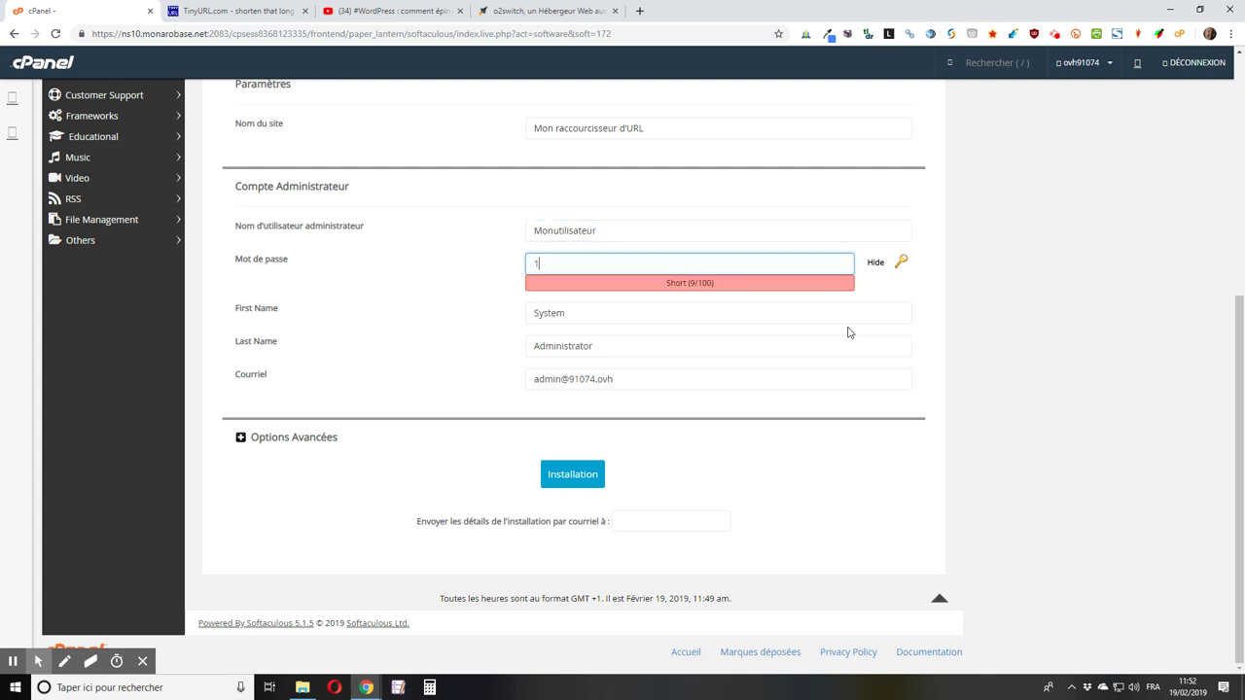
type("23456789")
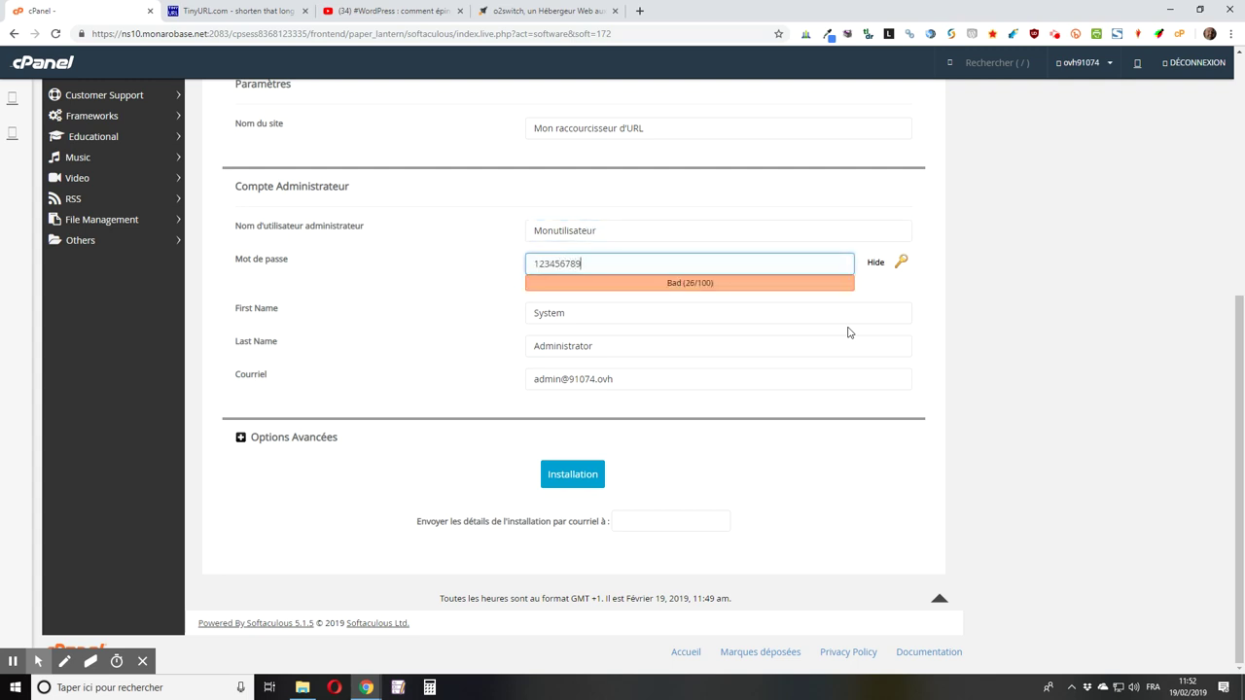
left_click(617, 284)
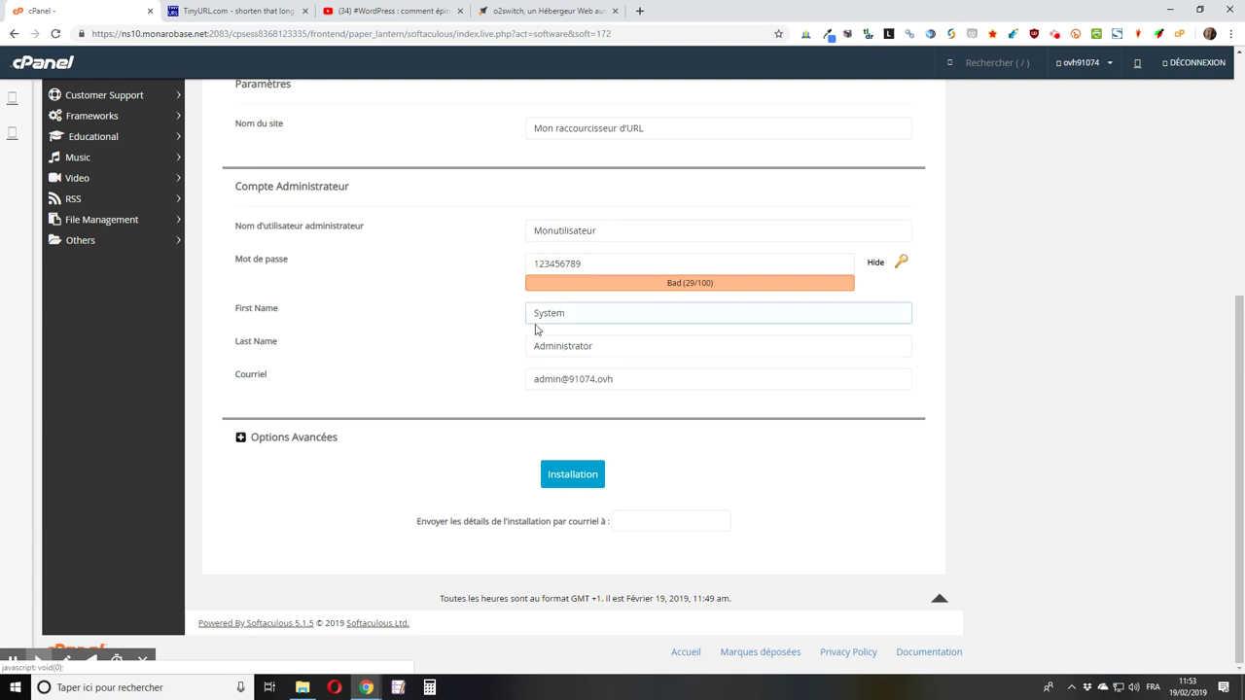
Step: Reveal advanced options, check database yourl57 and prefix yprej7_, and allow upgrades to any latest version
left_click(560, 342)
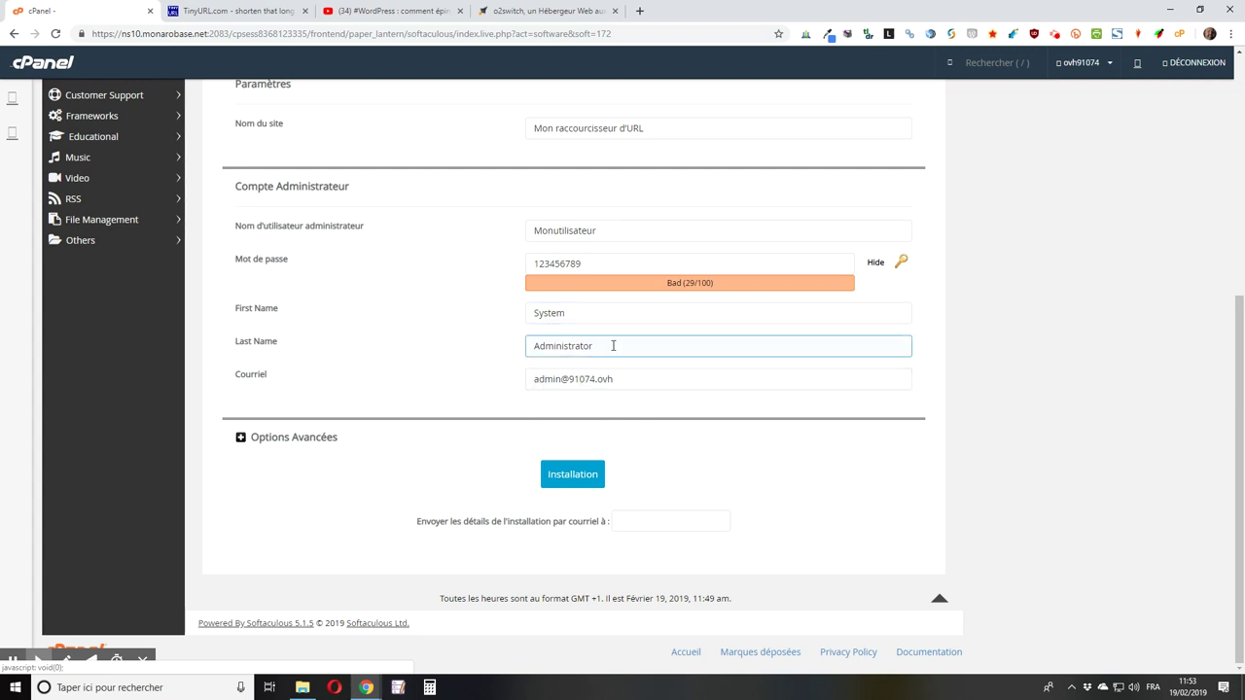
left_click(286, 439)
scroll(532, 421, "down", 1)
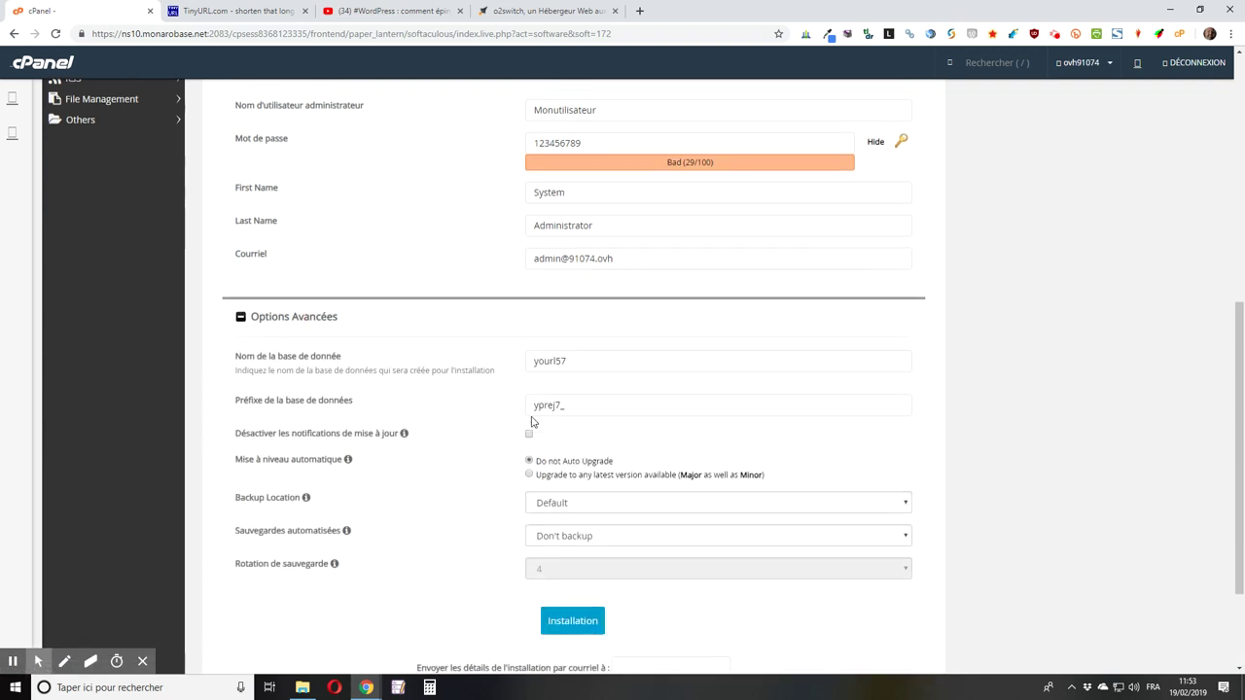
scroll(532, 421, "down", 2)
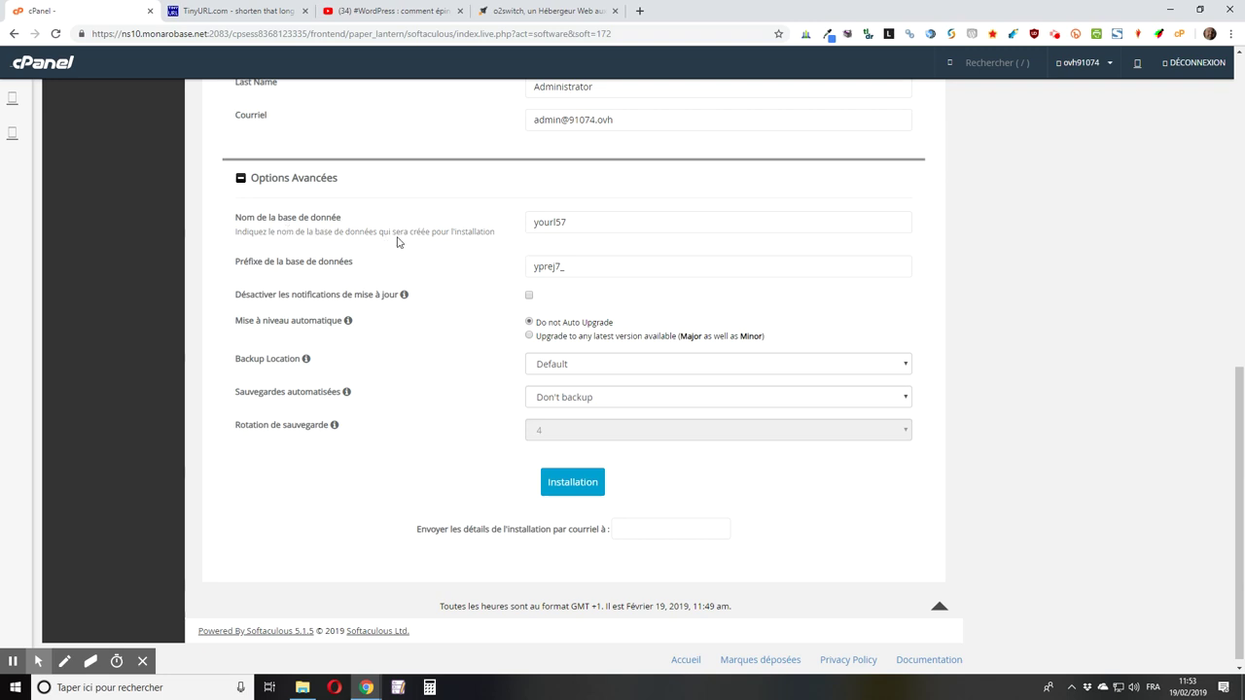
left_click(296, 267)
left_click(335, 269)
left_click(574, 230)
left_click(574, 259)
left_click(447, 215)
left_click(531, 336)
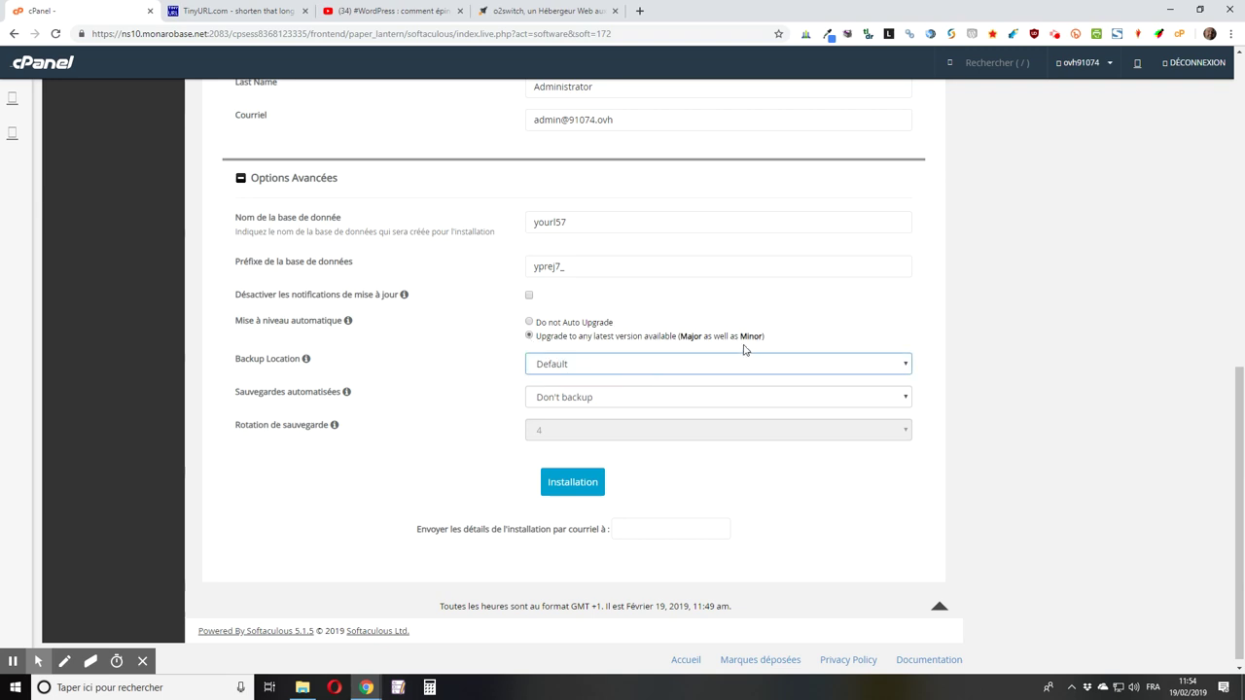
left_click(632, 367)
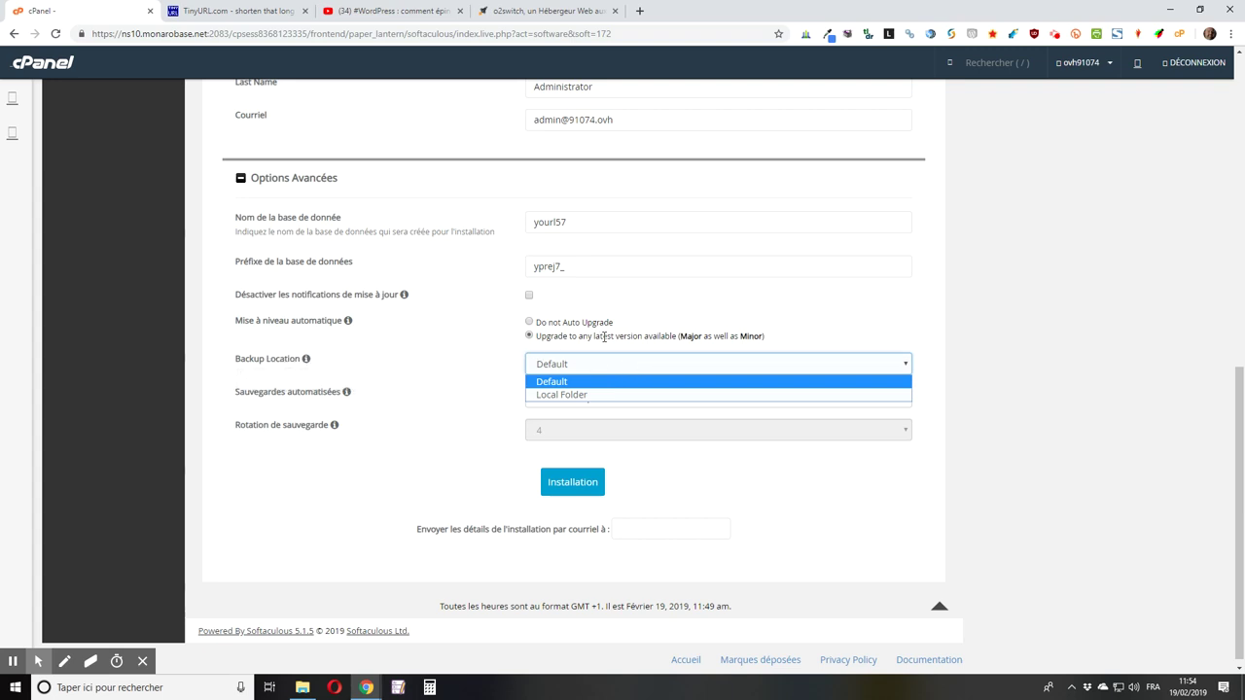
left_click(458, 359)
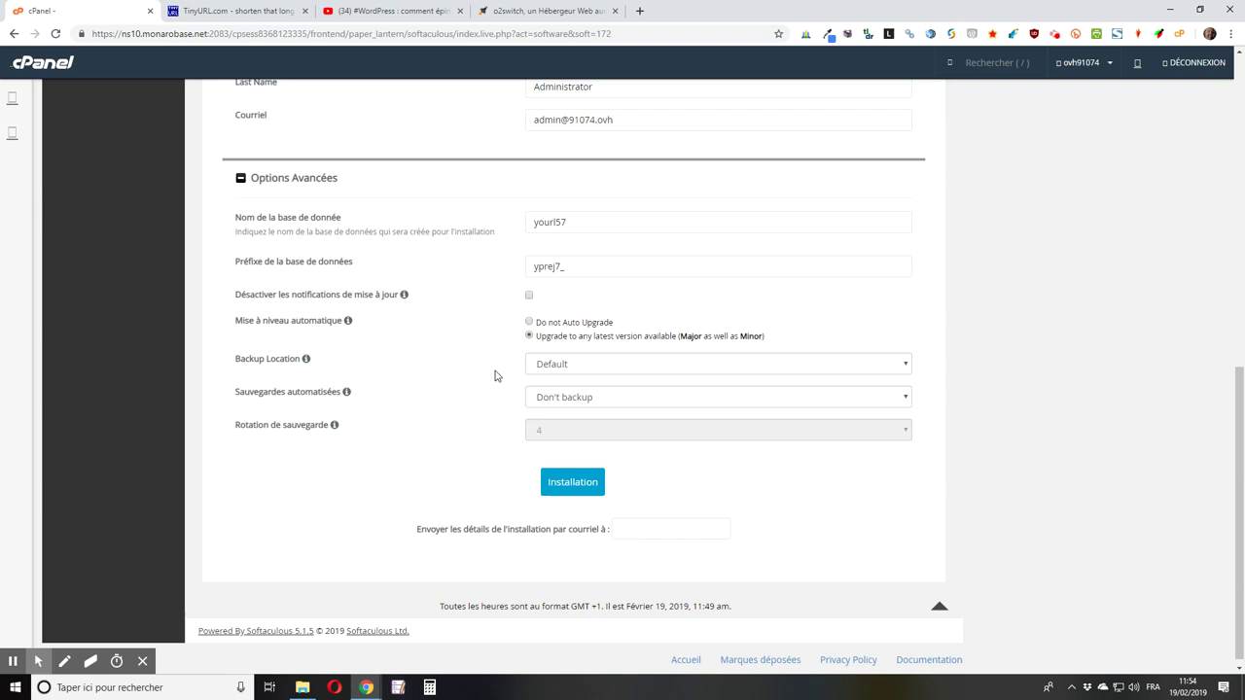
left_click(561, 365)
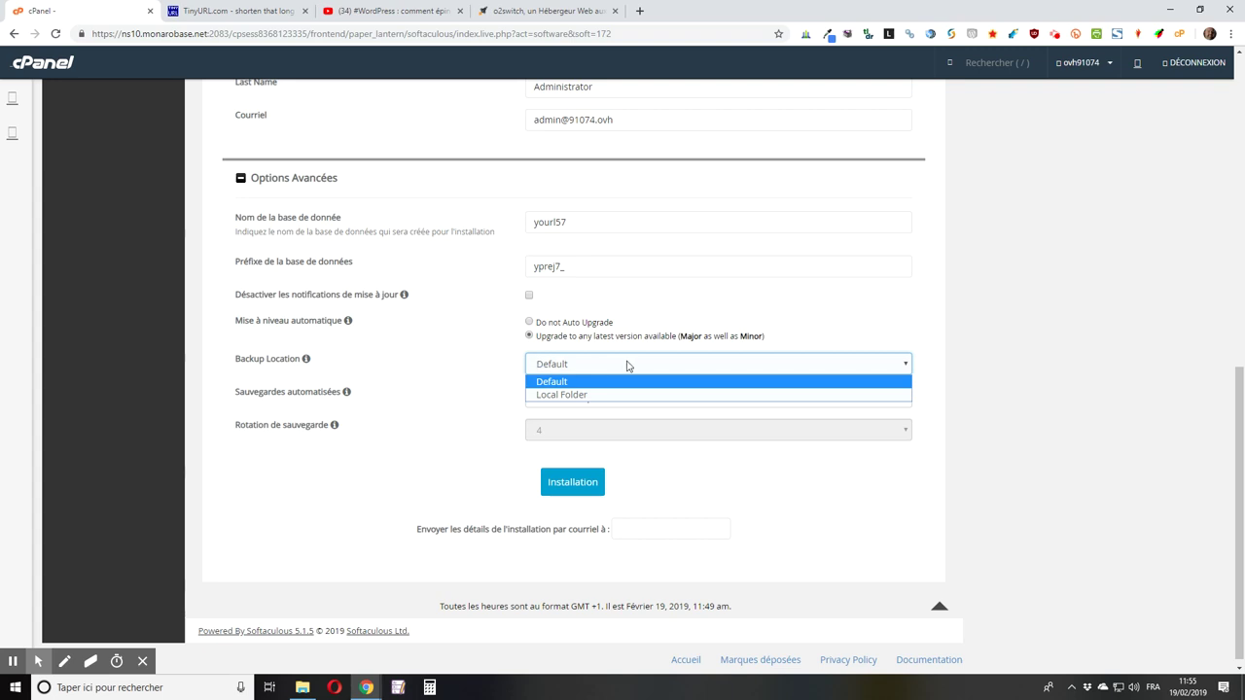
left_click(577, 379)
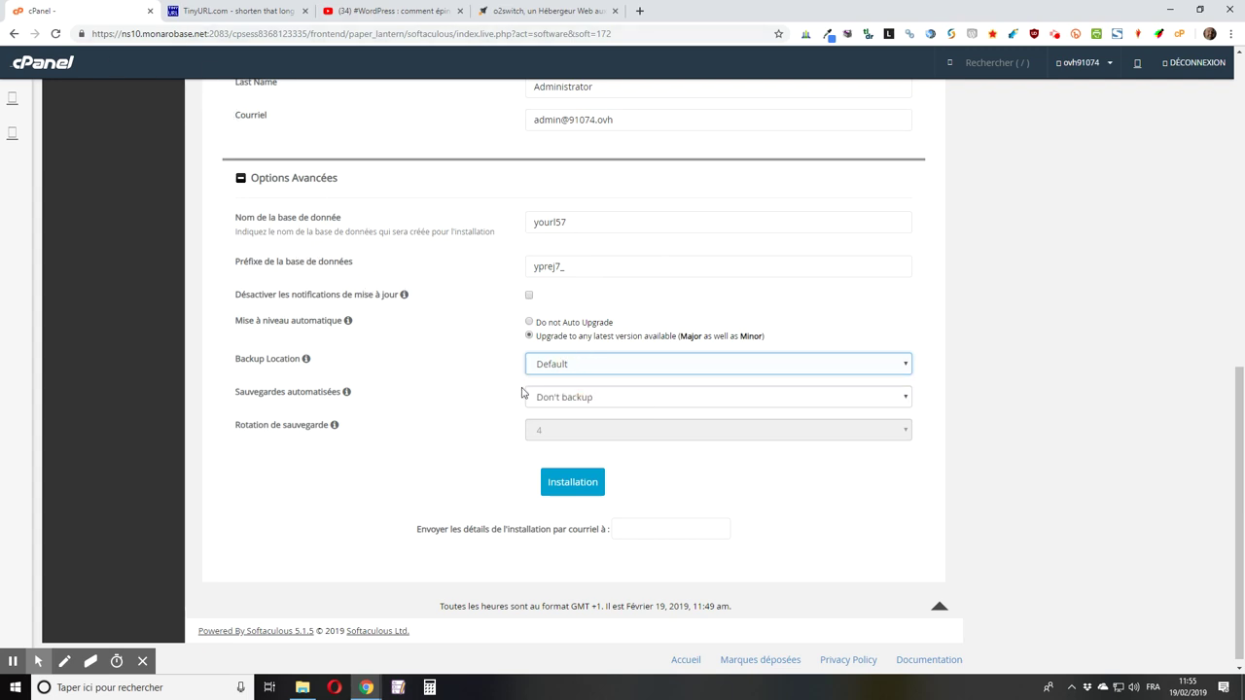
scroll(496, 386, "down", 1)
Step: Schedule automated backups Once a week with a backup rotation of 10
left_click(627, 388)
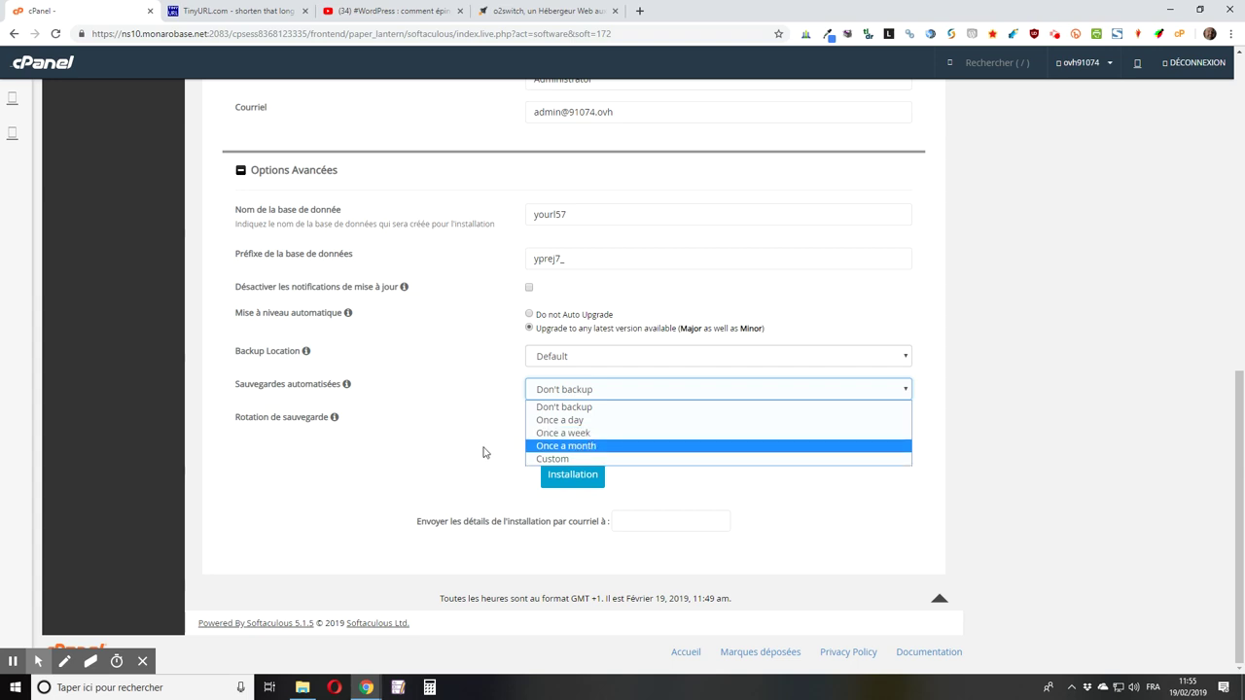
left_click(561, 433)
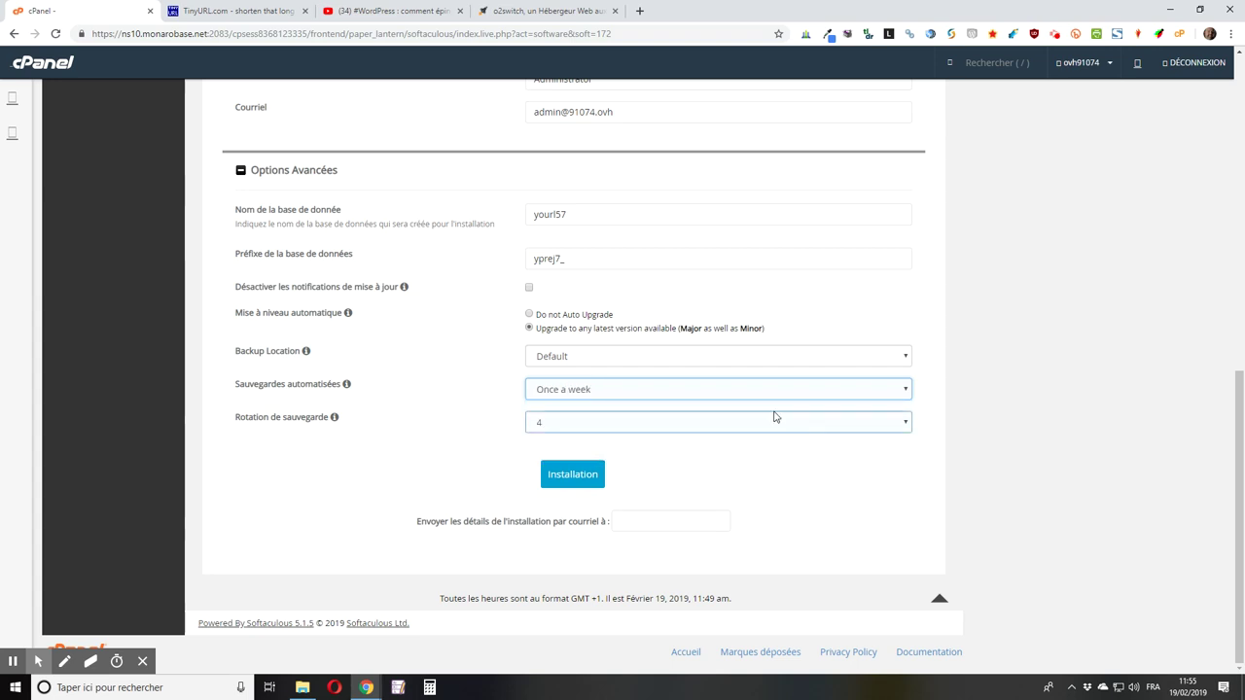
left_click(597, 428)
left_click(575, 578)
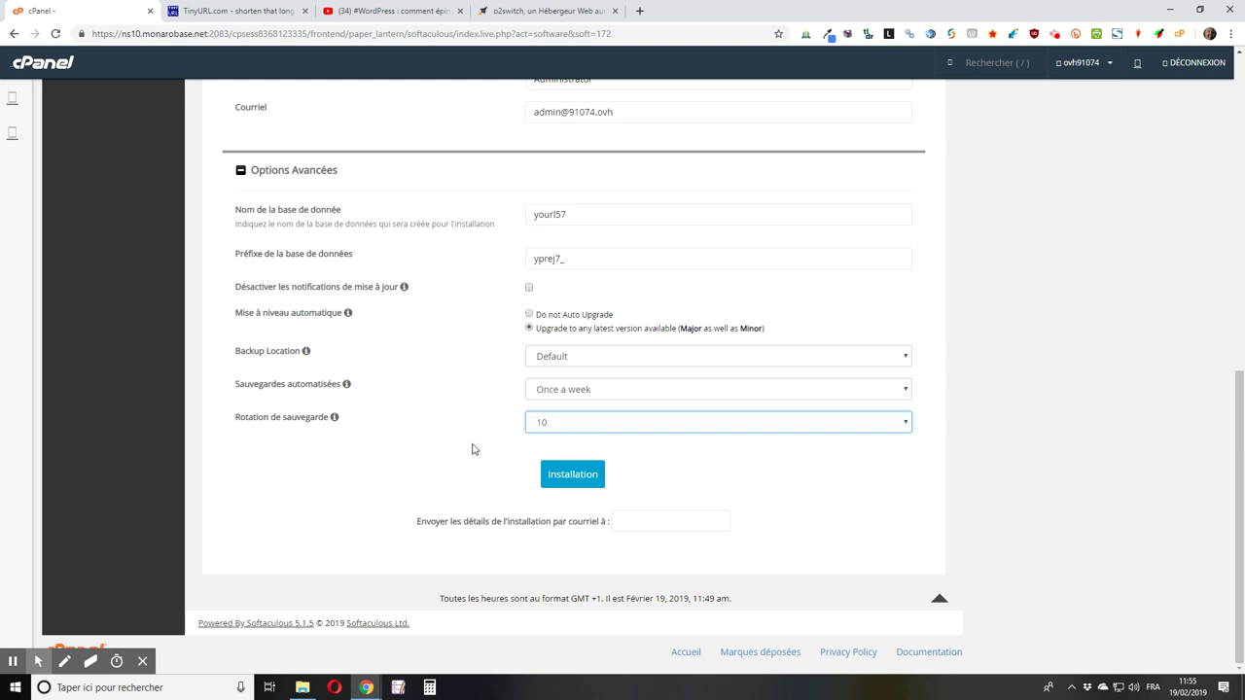
left_click(612, 522)
left_click(655, 537)
left_click(651, 522)
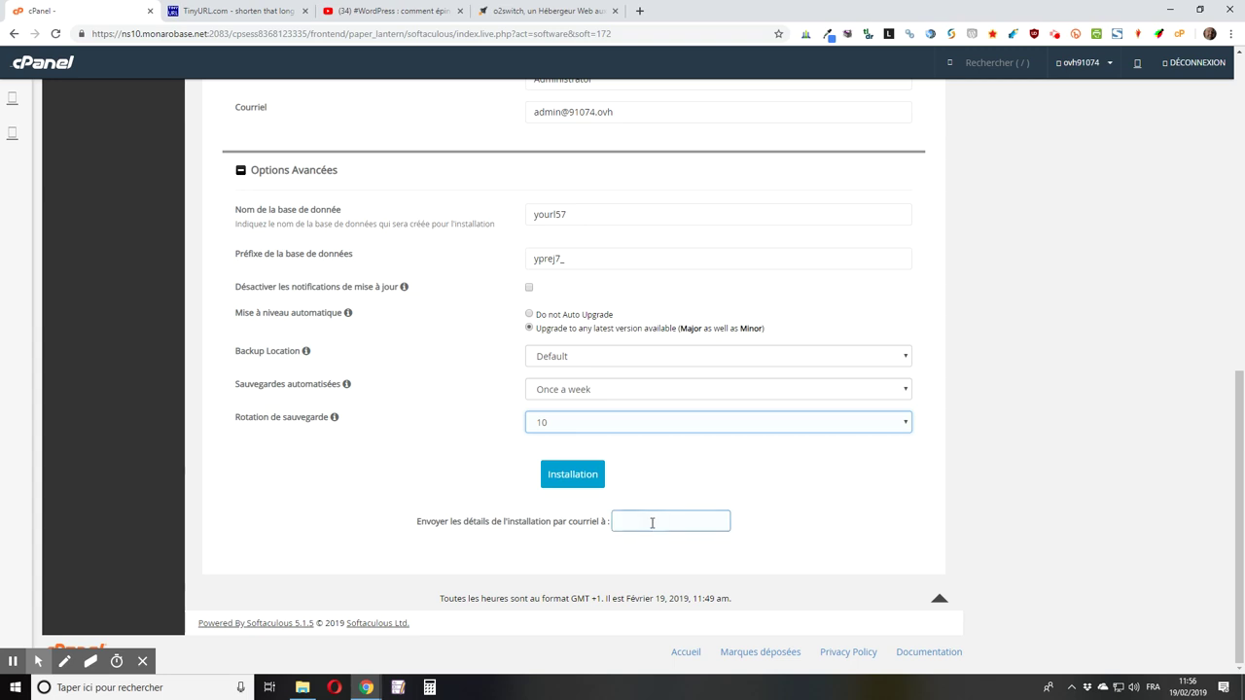
left_click(634, 498)
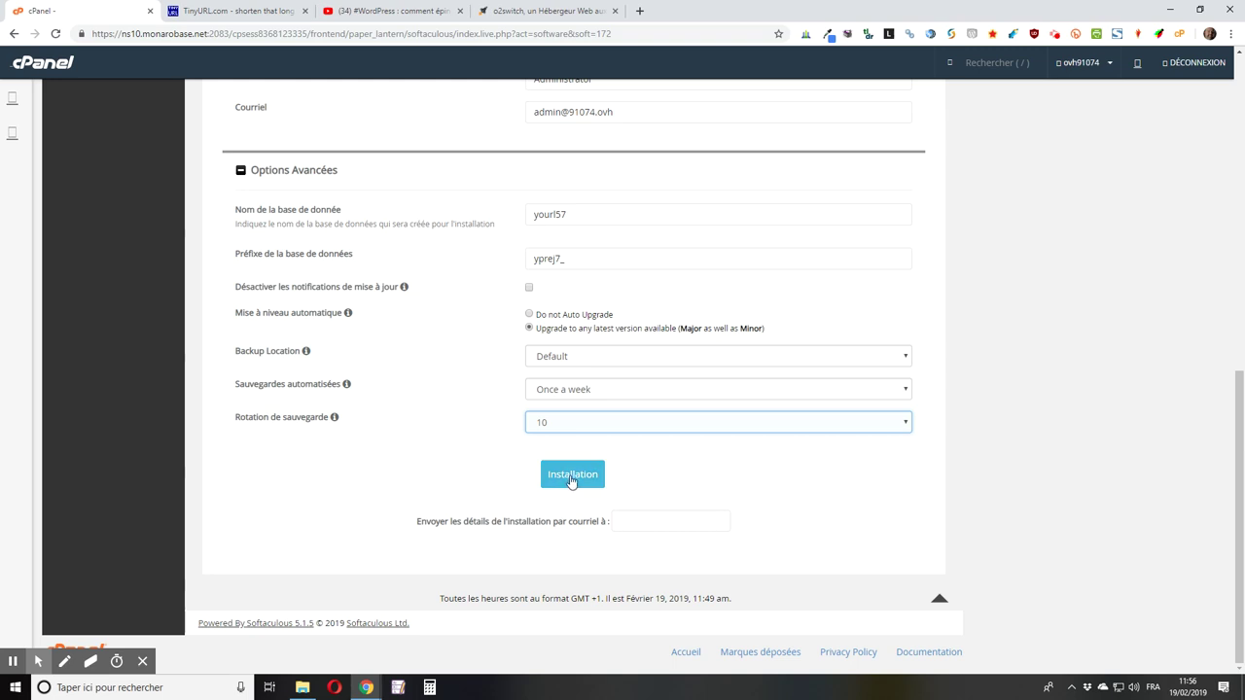
scroll(596, 192, "up", 1)
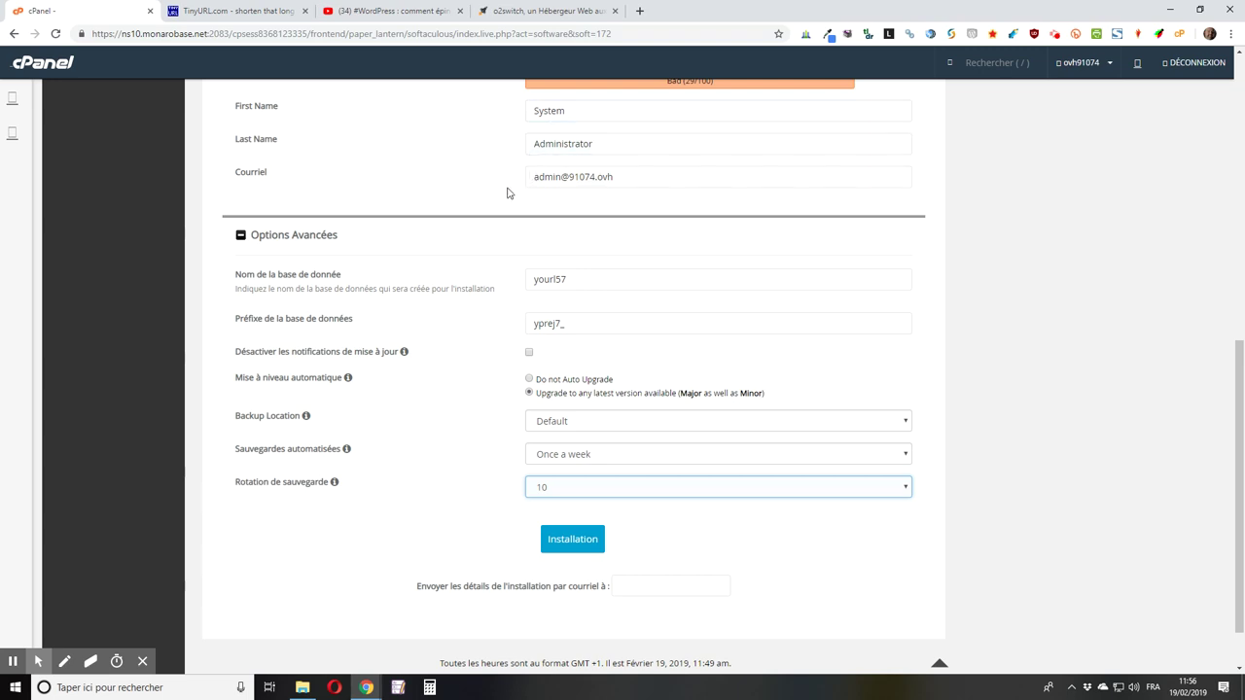
left_click(671, 147)
mouse_move(337, 452)
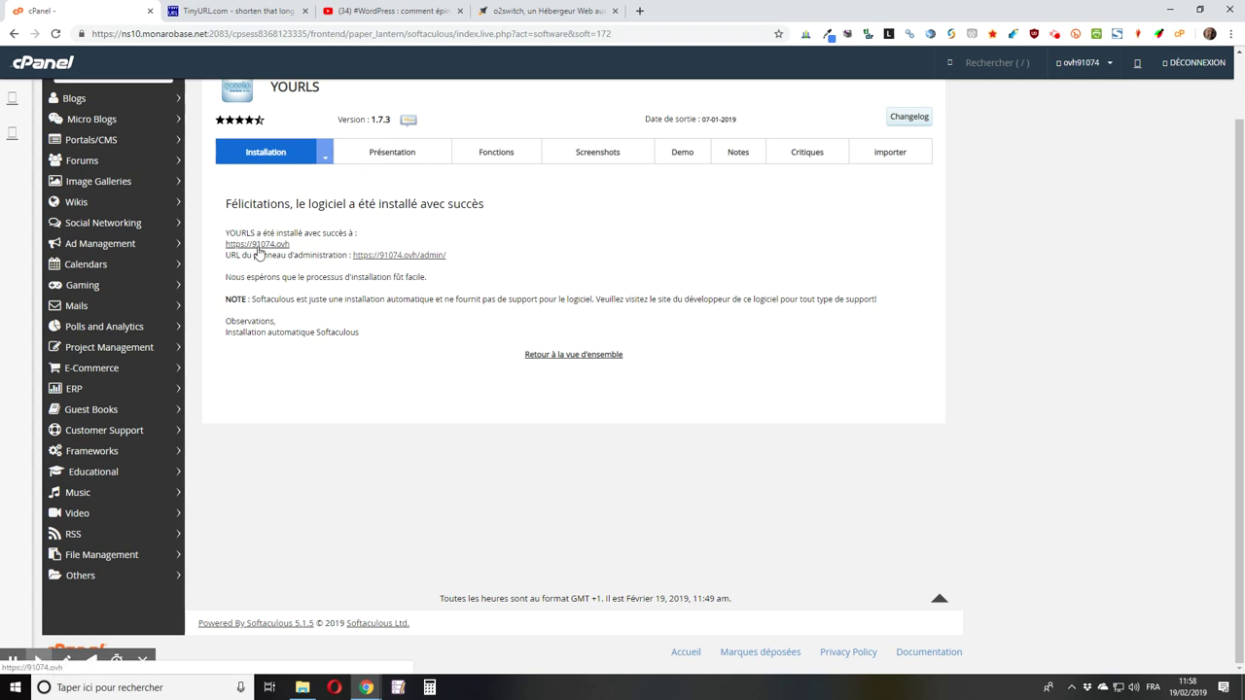
left_click(258, 249)
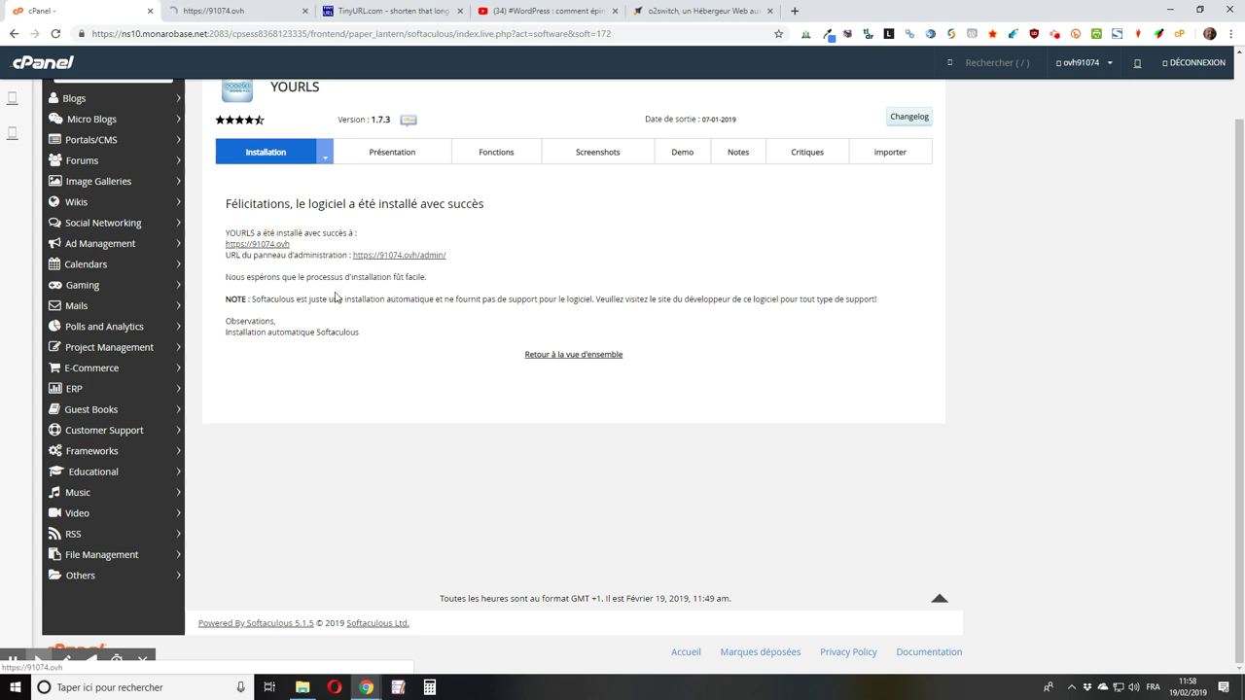
left_click(246, 14)
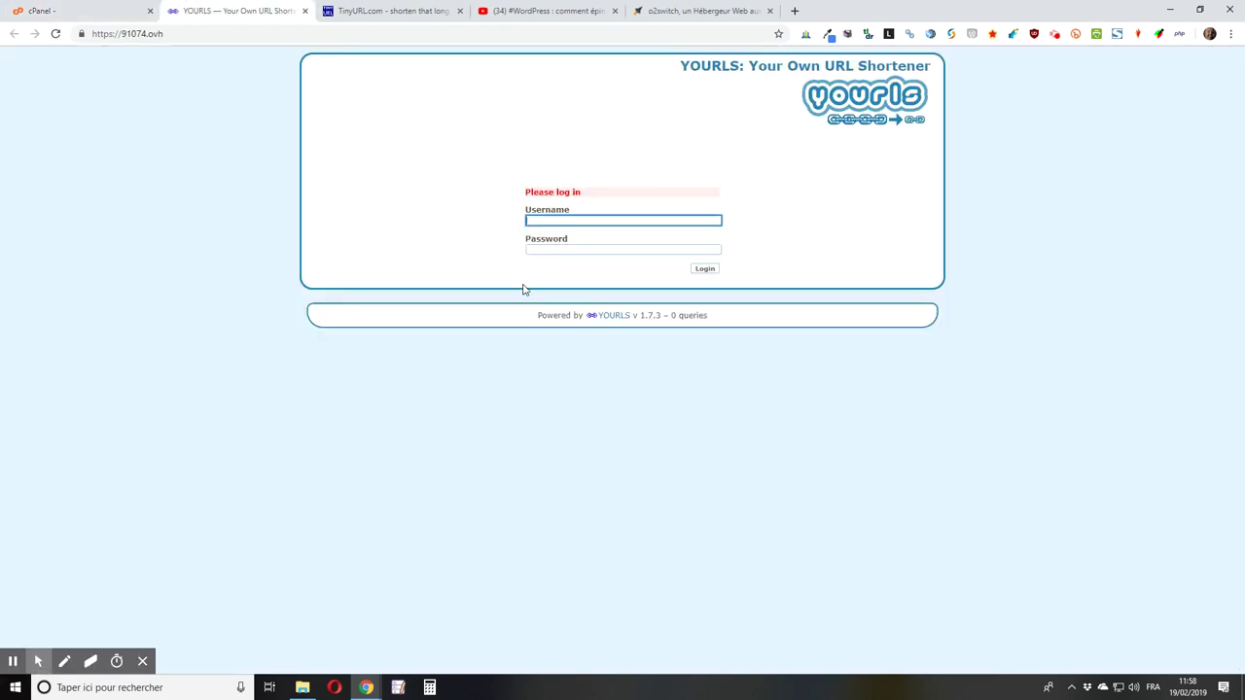
Step: Log in to the YOURLS admin with the administrator username and password
left_click(577, 223)
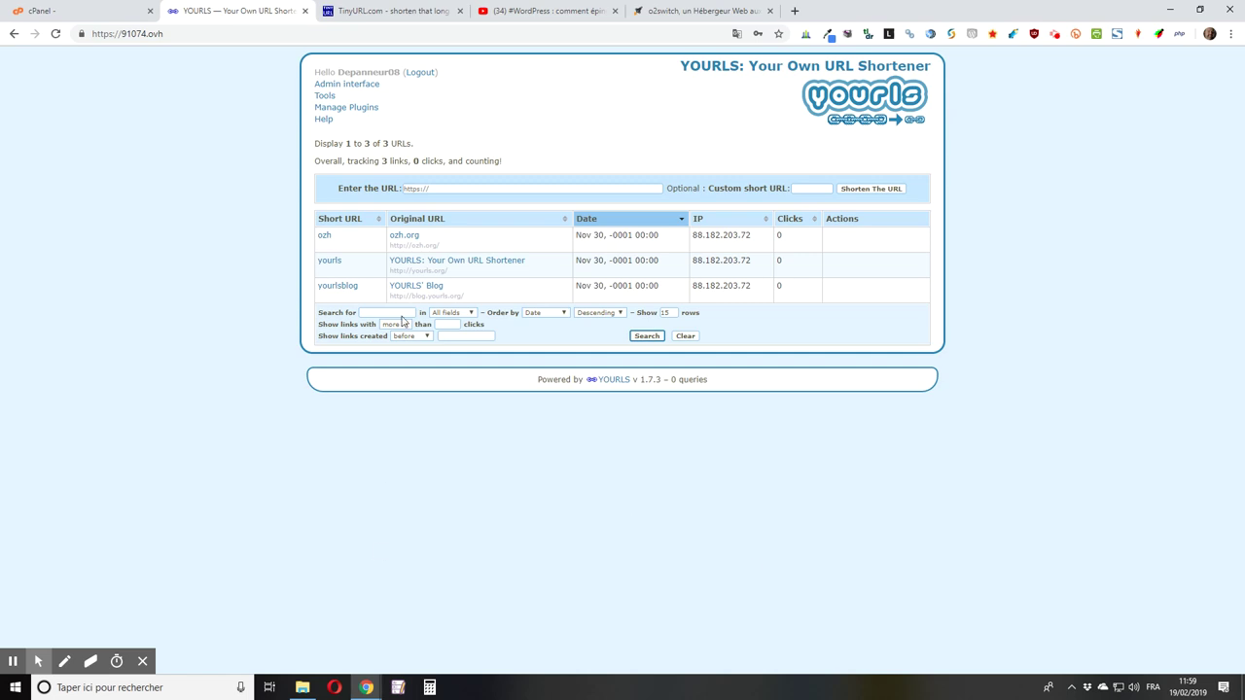
left_click(401, 16)
scroll(107, 282, "down", 1)
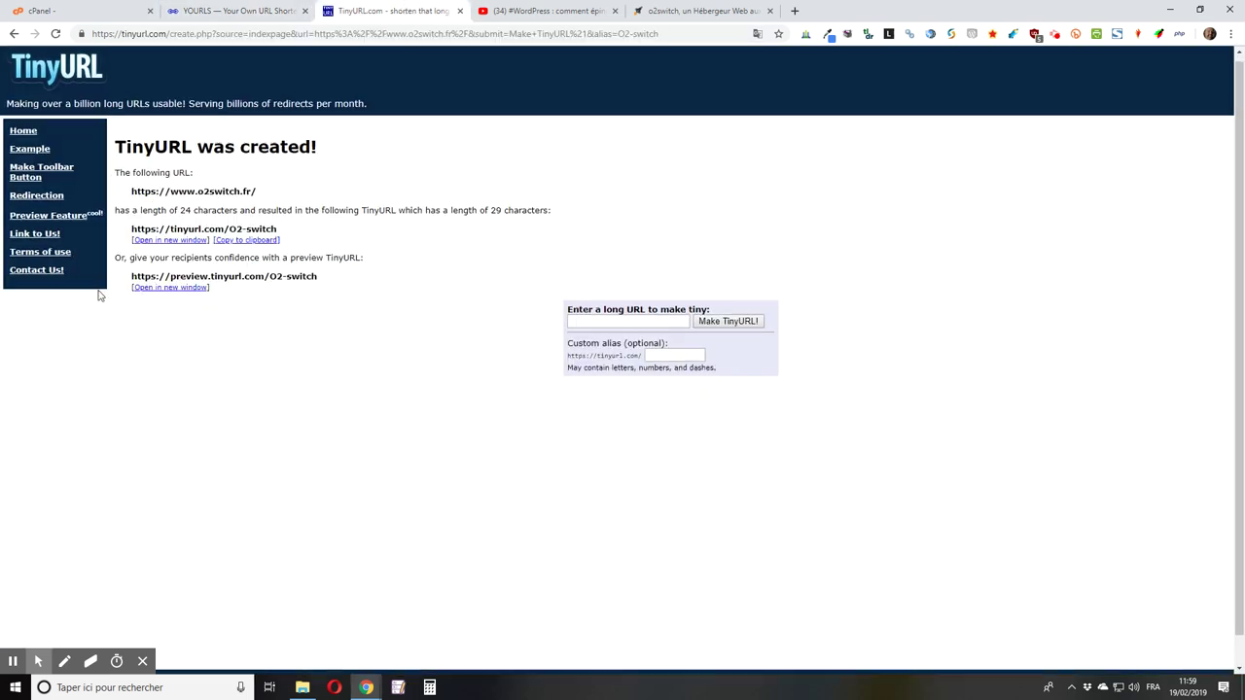
left_click(260, 13)
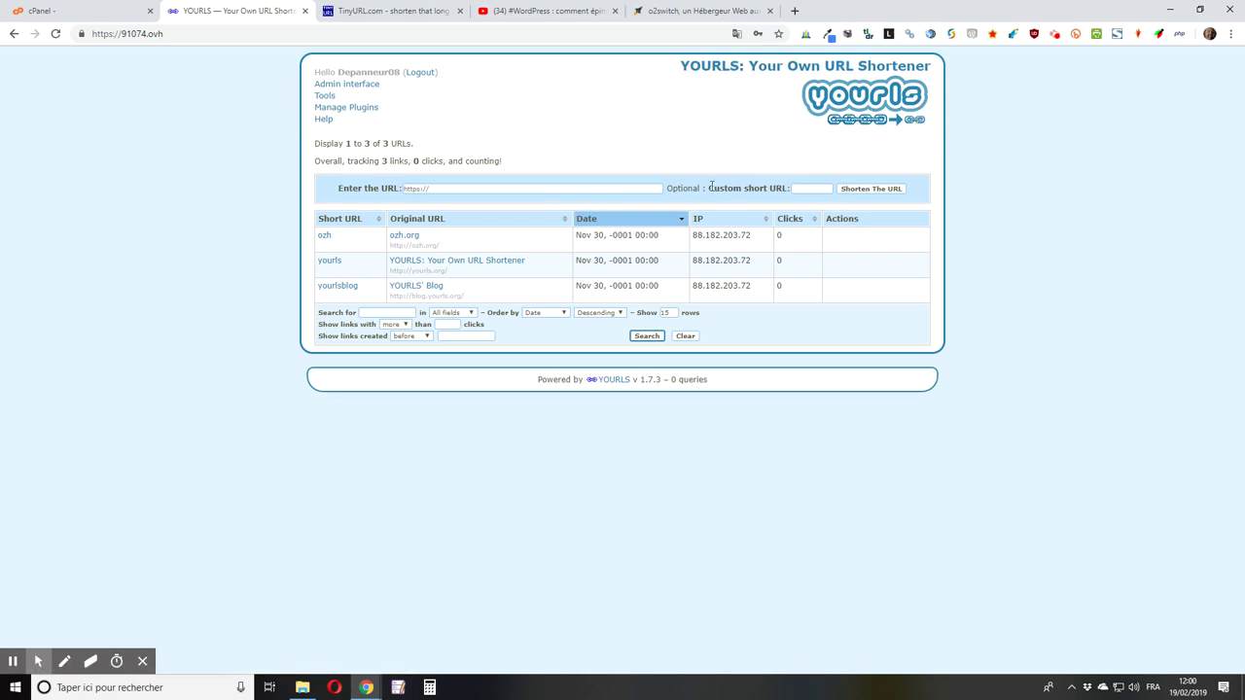
mouse_move(489, 241)
left_click(684, 12)
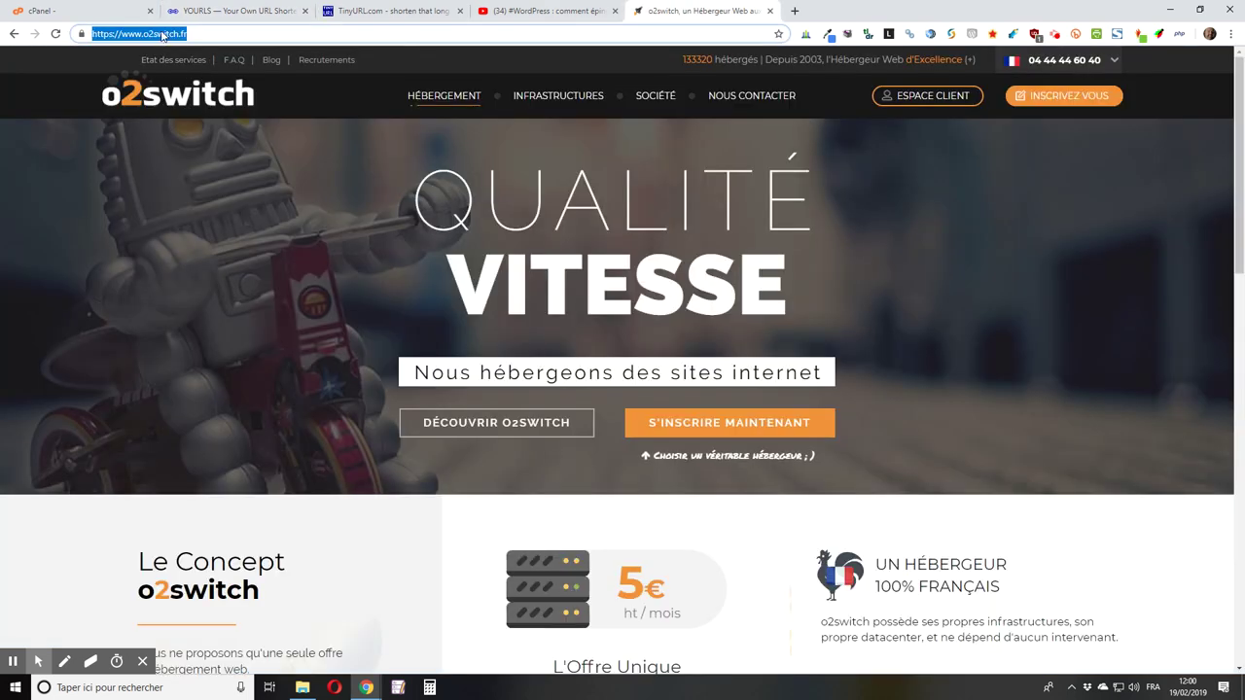
right_click(162, 33)
left_click(202, 104)
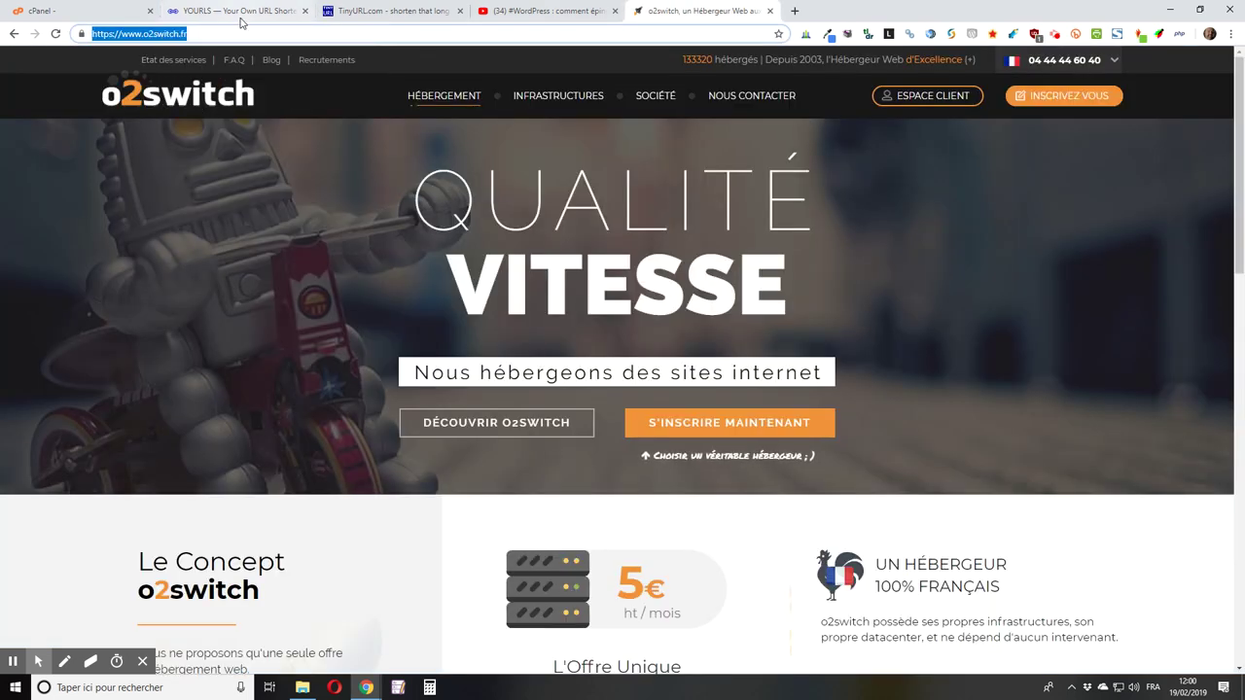
left_click(244, 11)
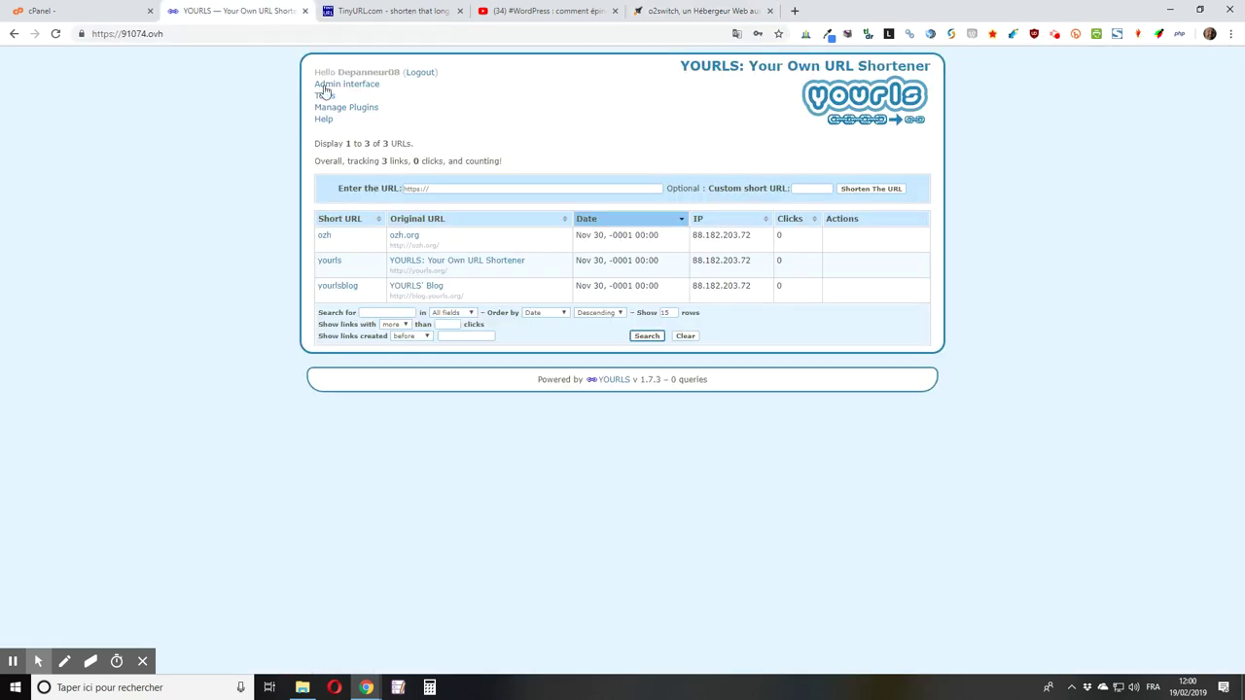
left_click(428, 188)
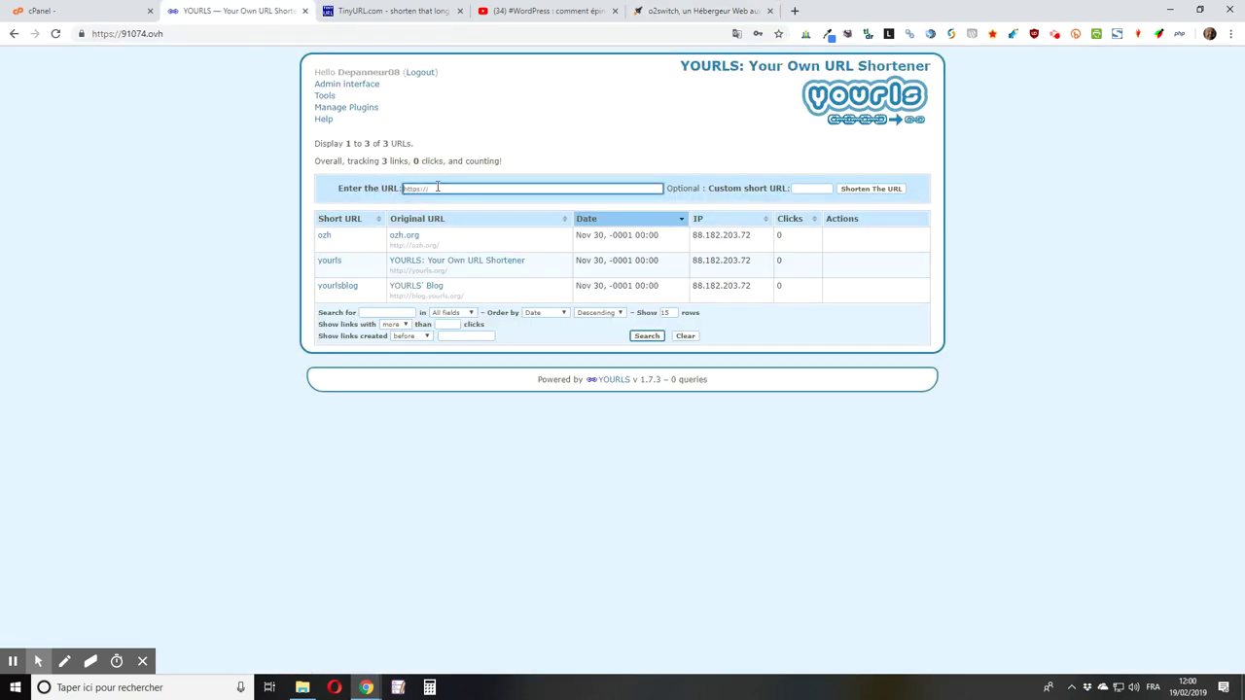
type("https://www.o2switch.fr/")
left_click(800, 188)
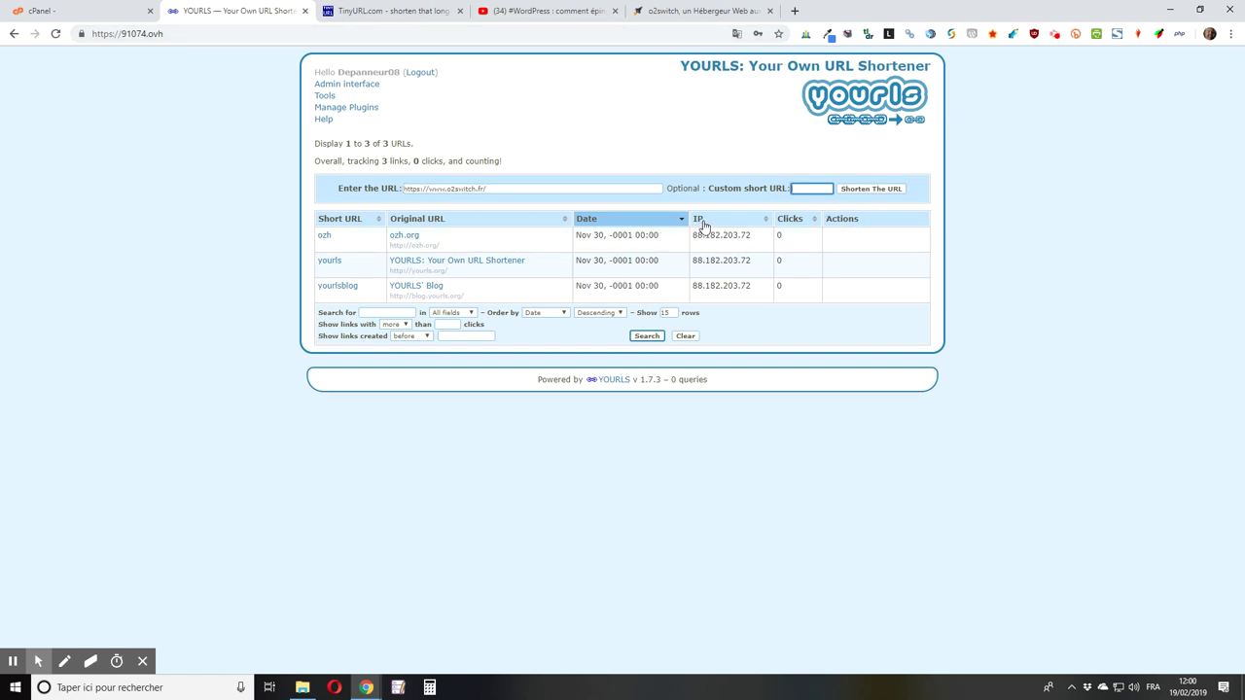
left_click(873, 192)
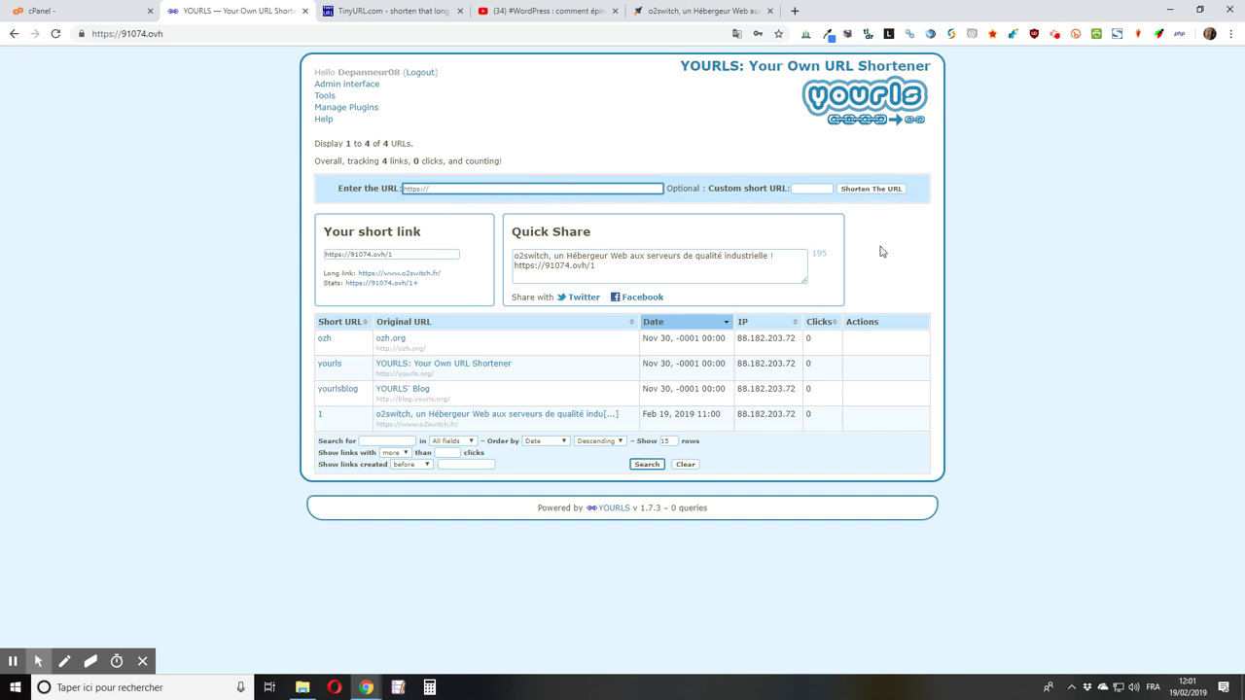
Step: Open a new browser tab showing the Google start page
left_click(795, 11)
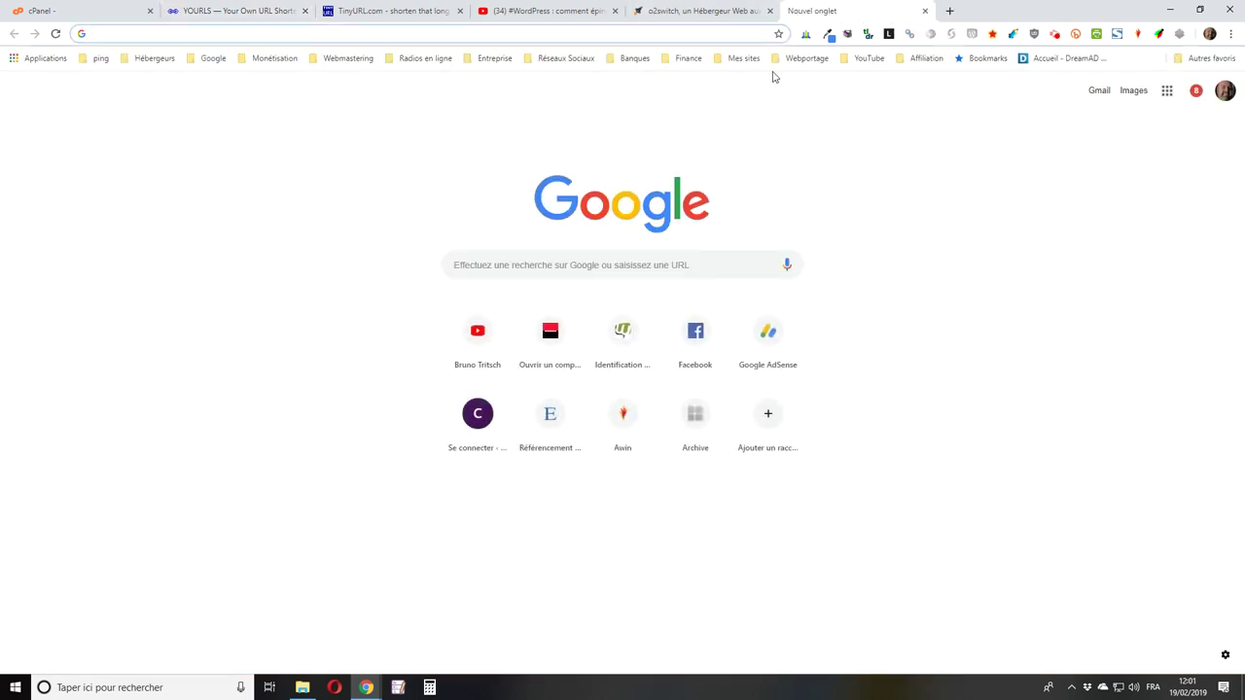
Step: Go to the WPFR site and open the Support de WordPress forum
type("fr")
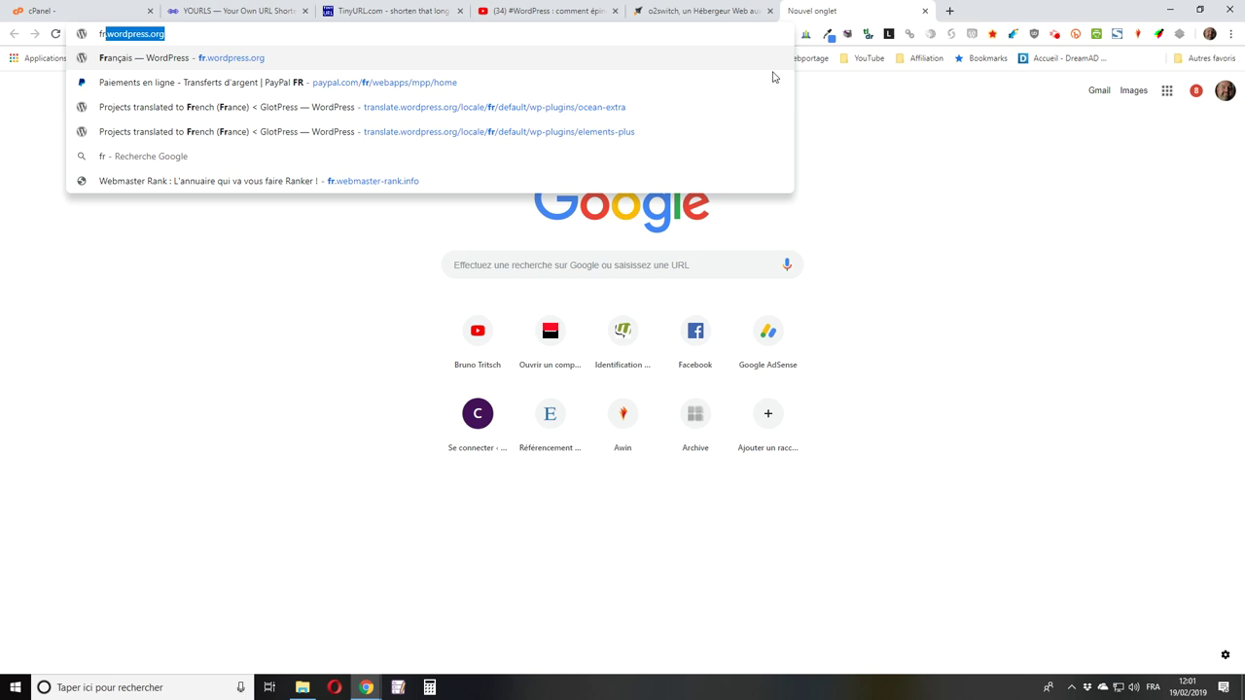
key("BackSpace")
key("BackSpace")
key("BackSpace")
type("wpfr.net/support/")
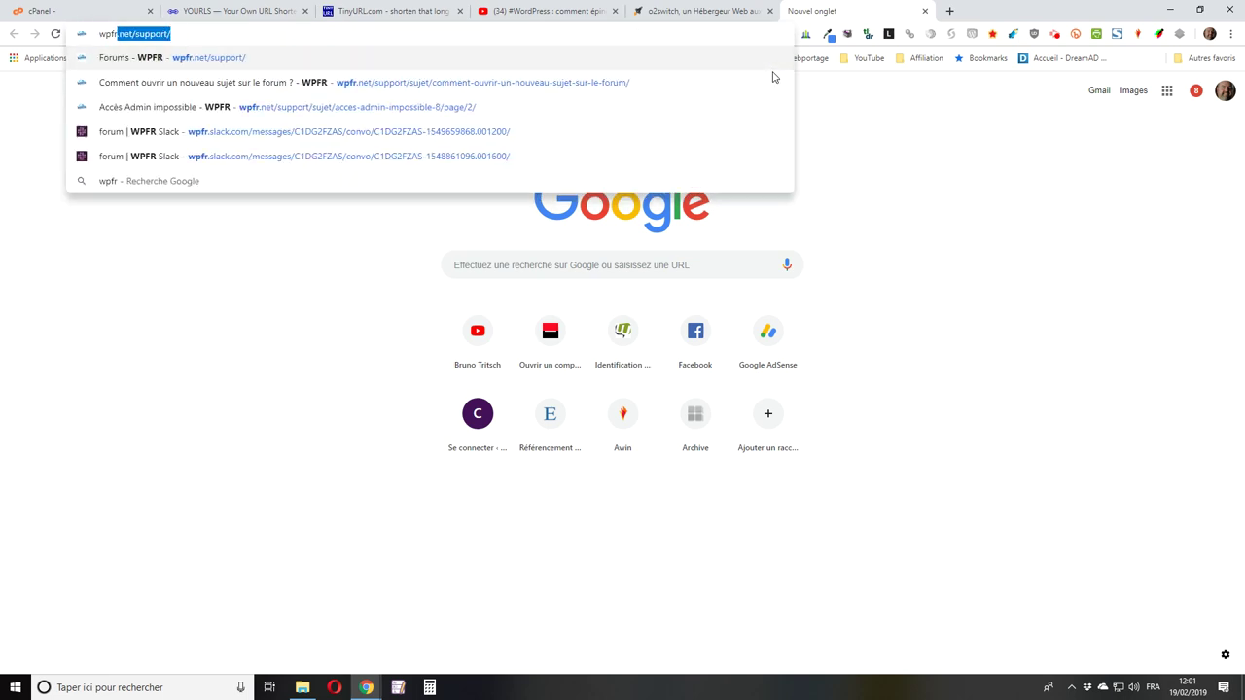
key("Return")
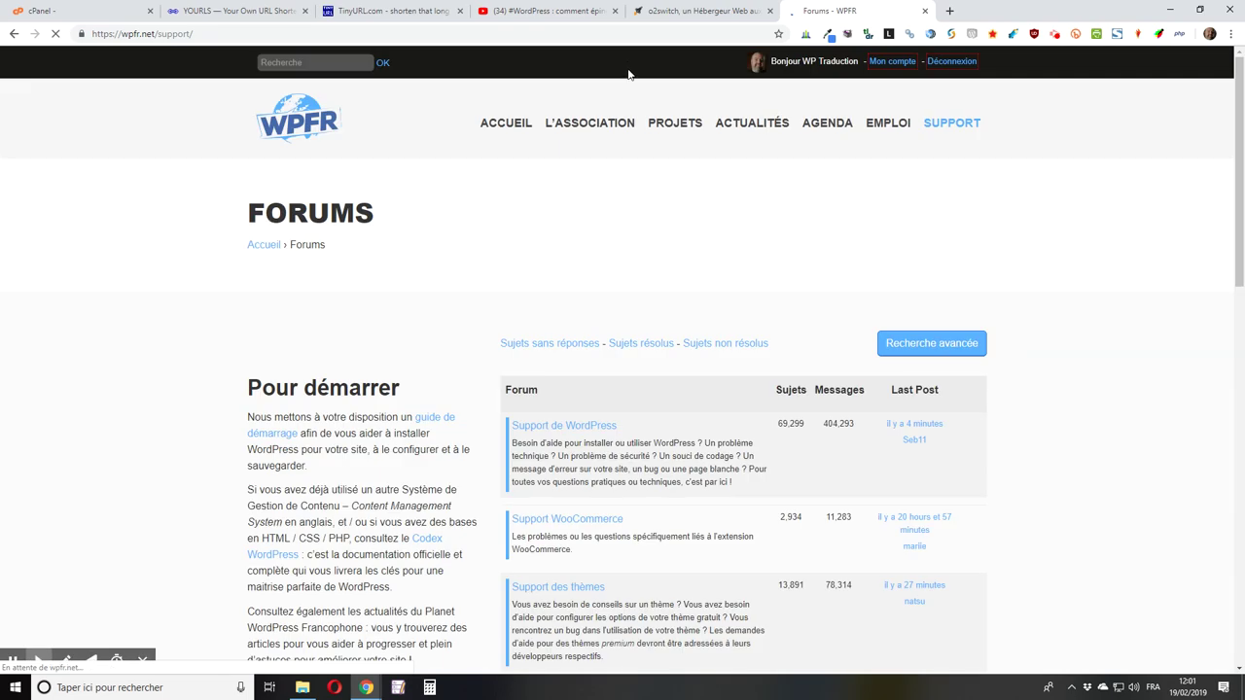
scroll(1042, 398, "down", 2)
left_click(557, 295)
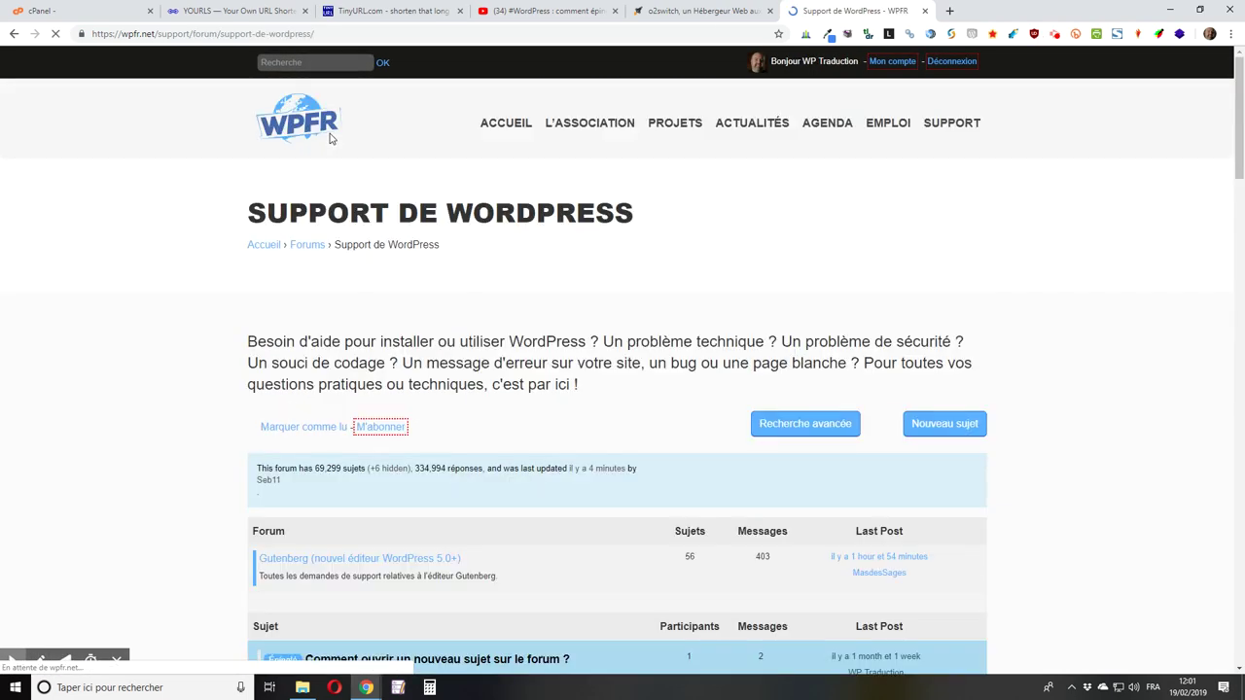
Step: Copy the forum page's address and return to the YOURLS admin tab
left_click(255, 33)
key("ctrl+c")
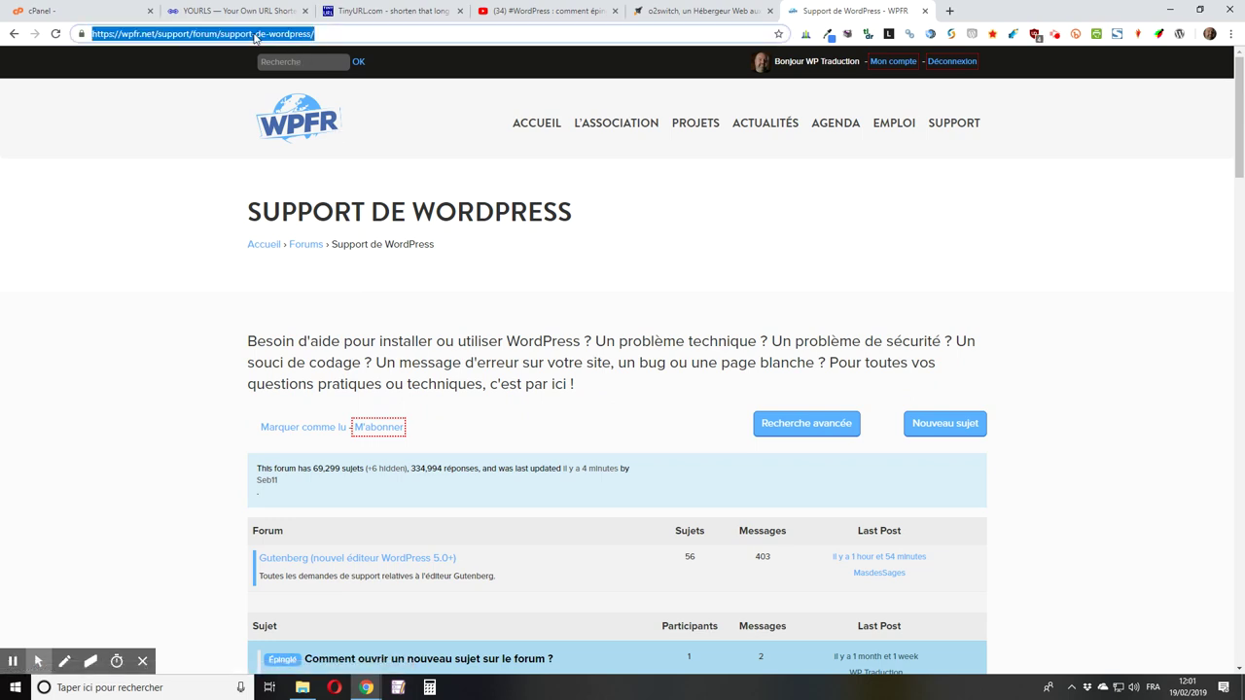
right_click(255, 33)
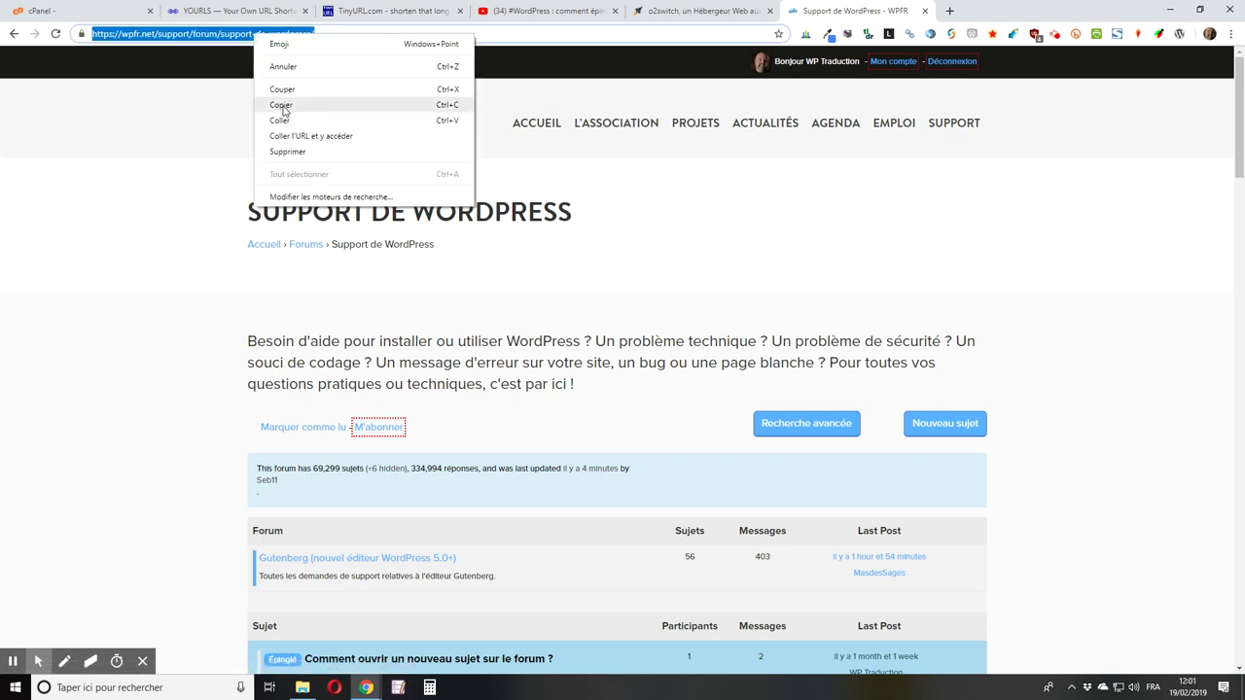
left_click(281, 105)
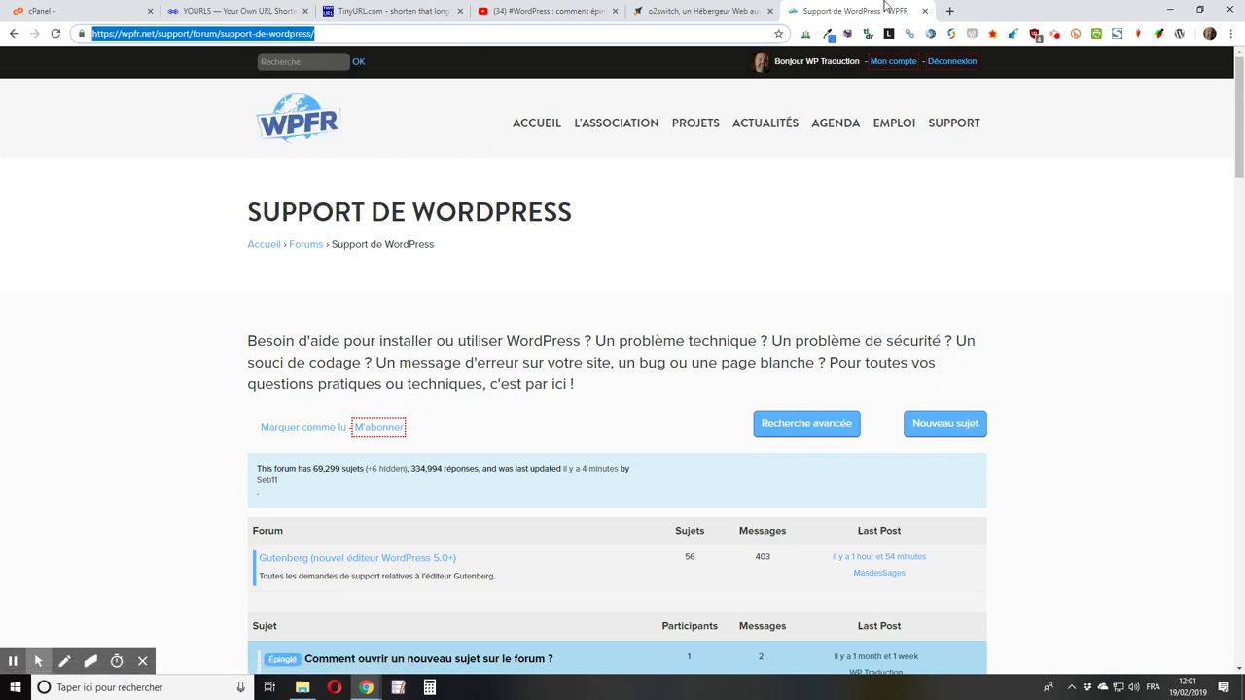
left_click(238, 12)
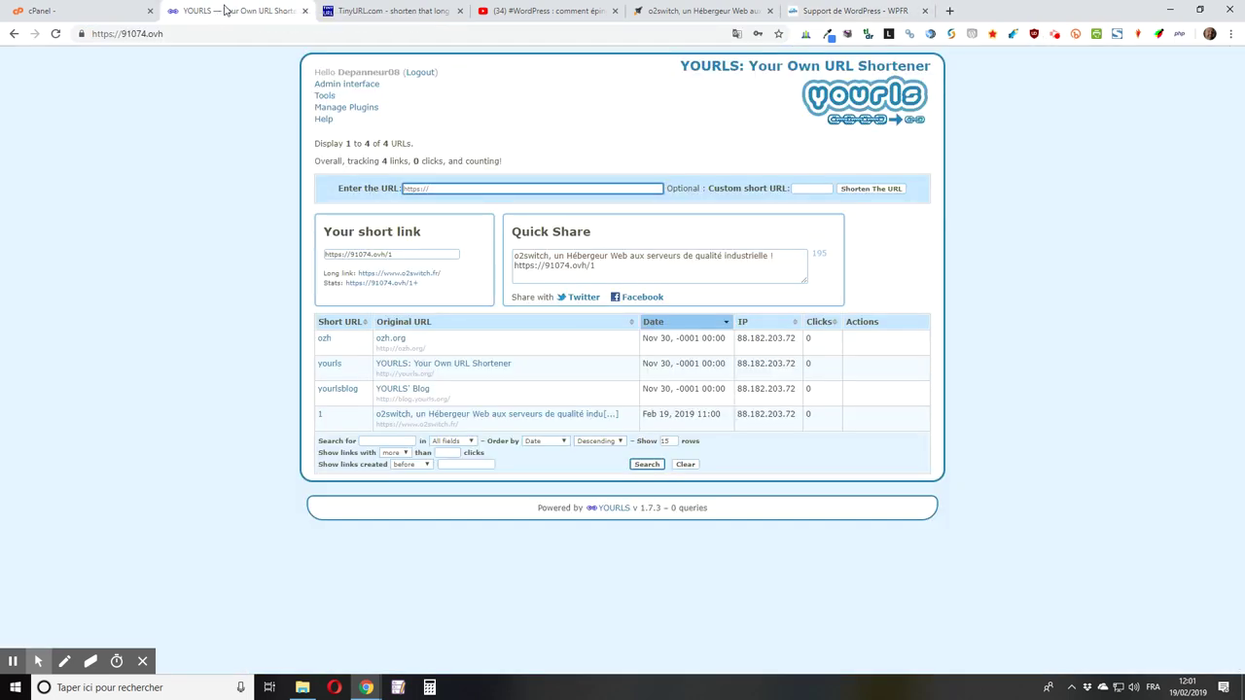
left_click(440, 186)
key("ctrl+v")
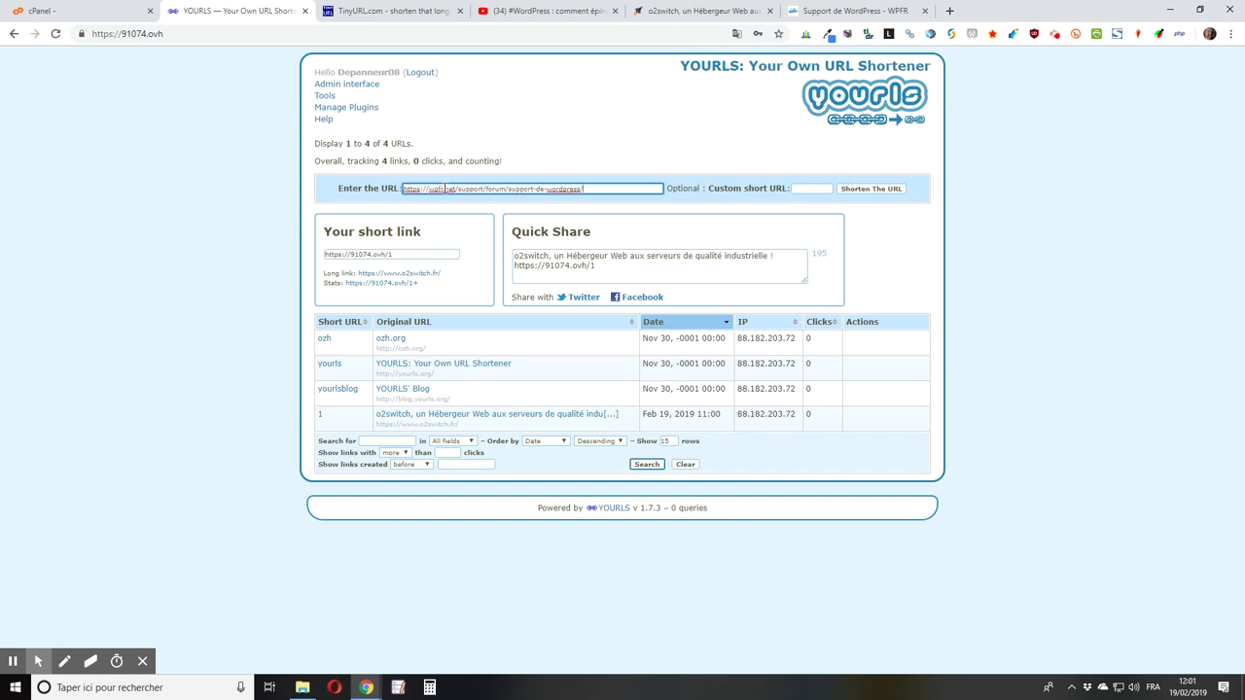
key("Tab")
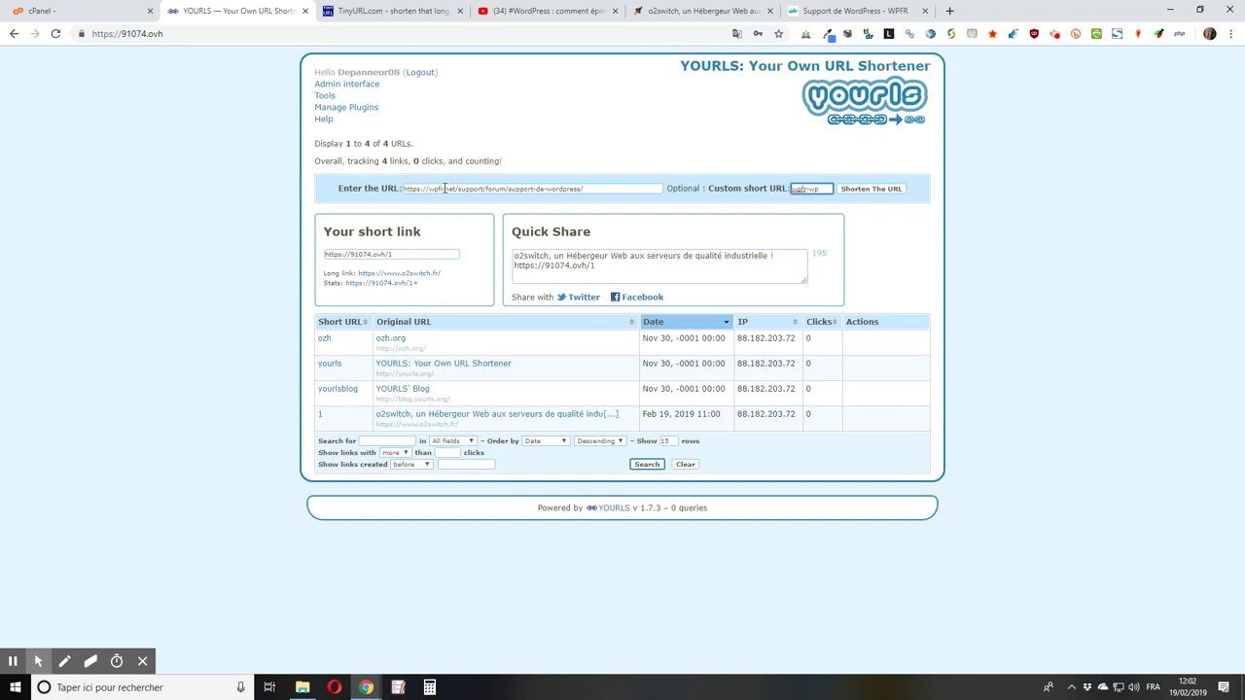
left_click(873, 189)
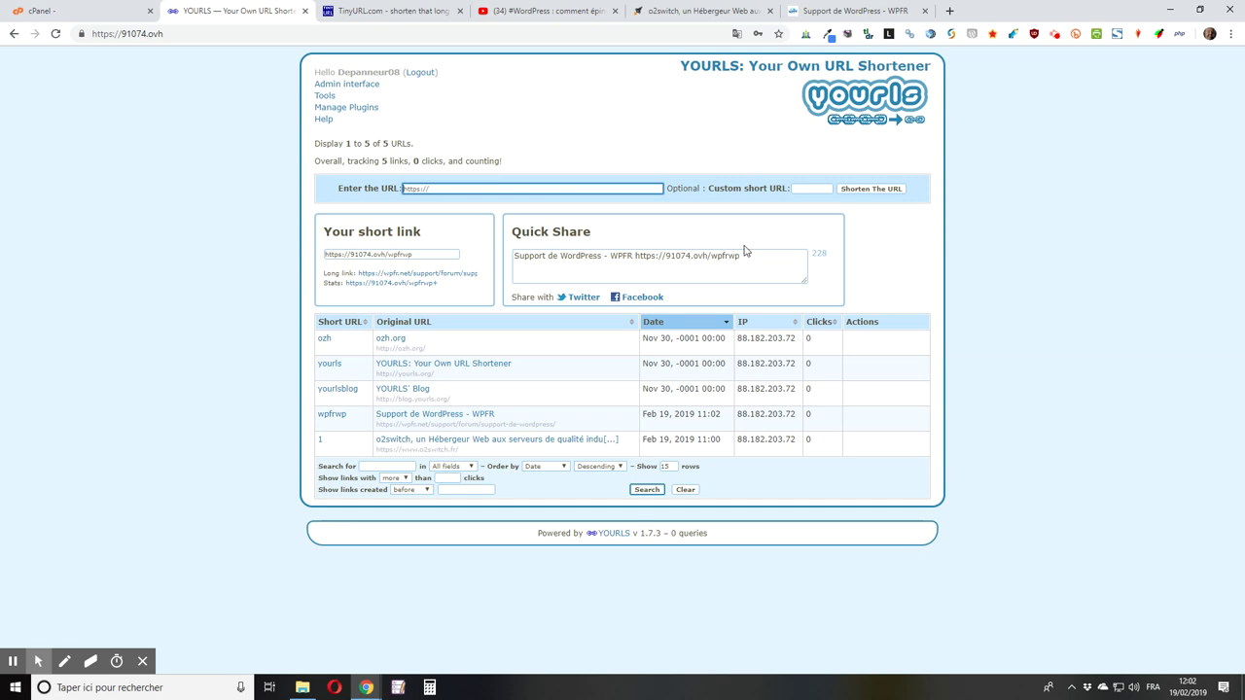
Step: Browse from the admin interface through Tools to Manage Plugins, listing 5 installed plugins
left_click(333, 87)
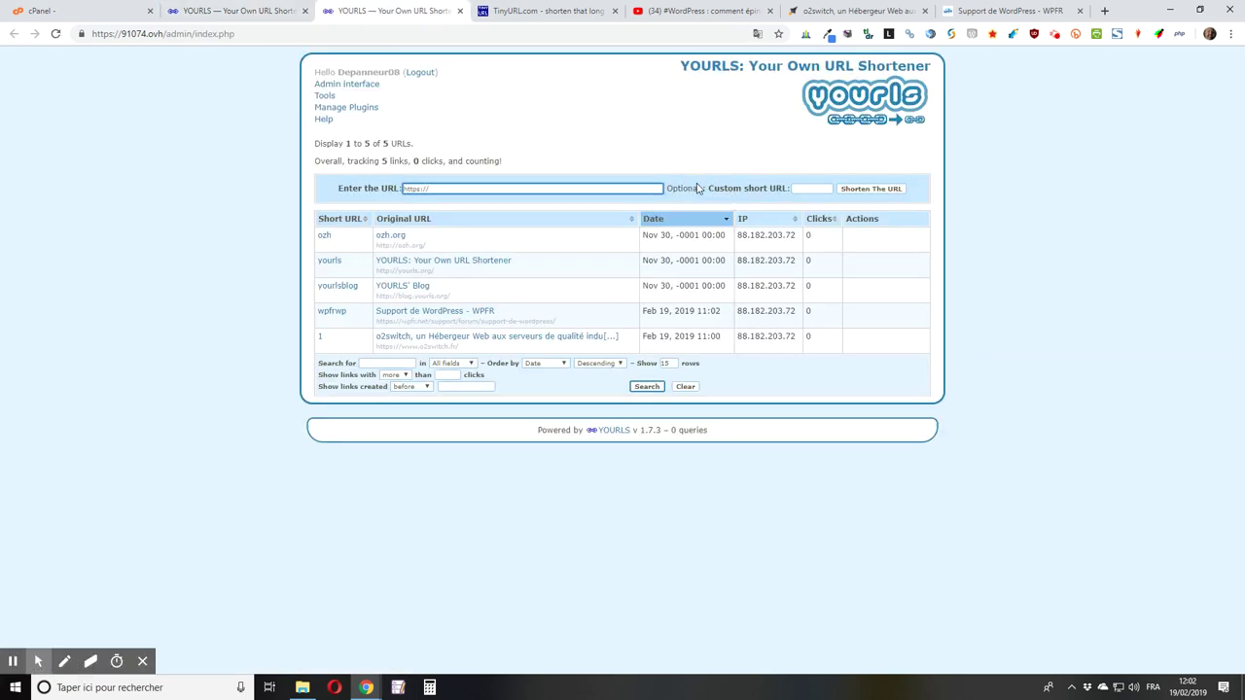
left_click(325, 96)
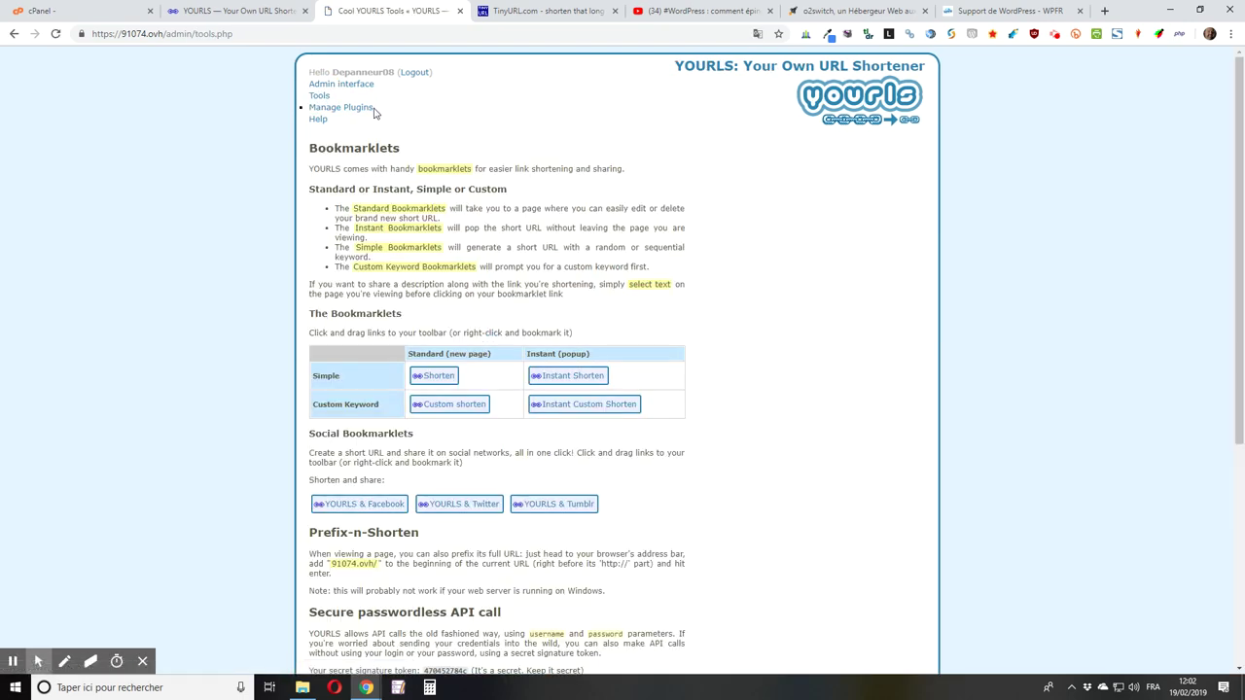
scroll(340, 87, "down", 1)
scroll(339, 88, "down", 3)
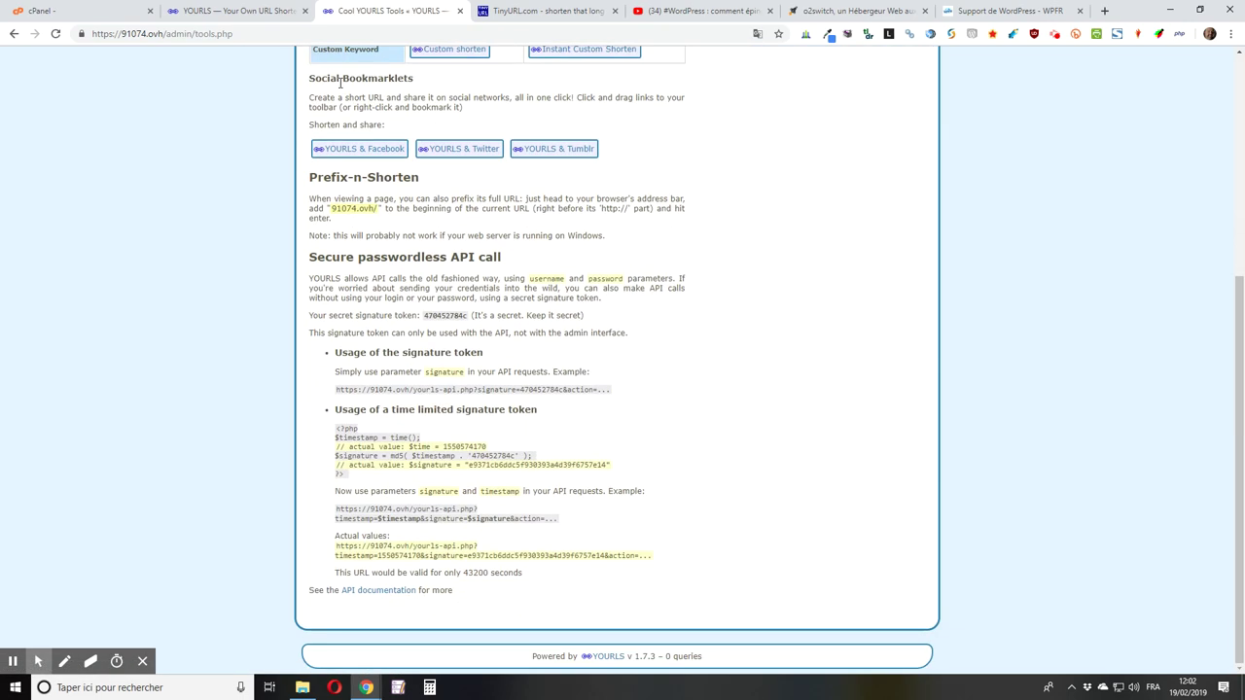
scroll(339, 88, "up", 4)
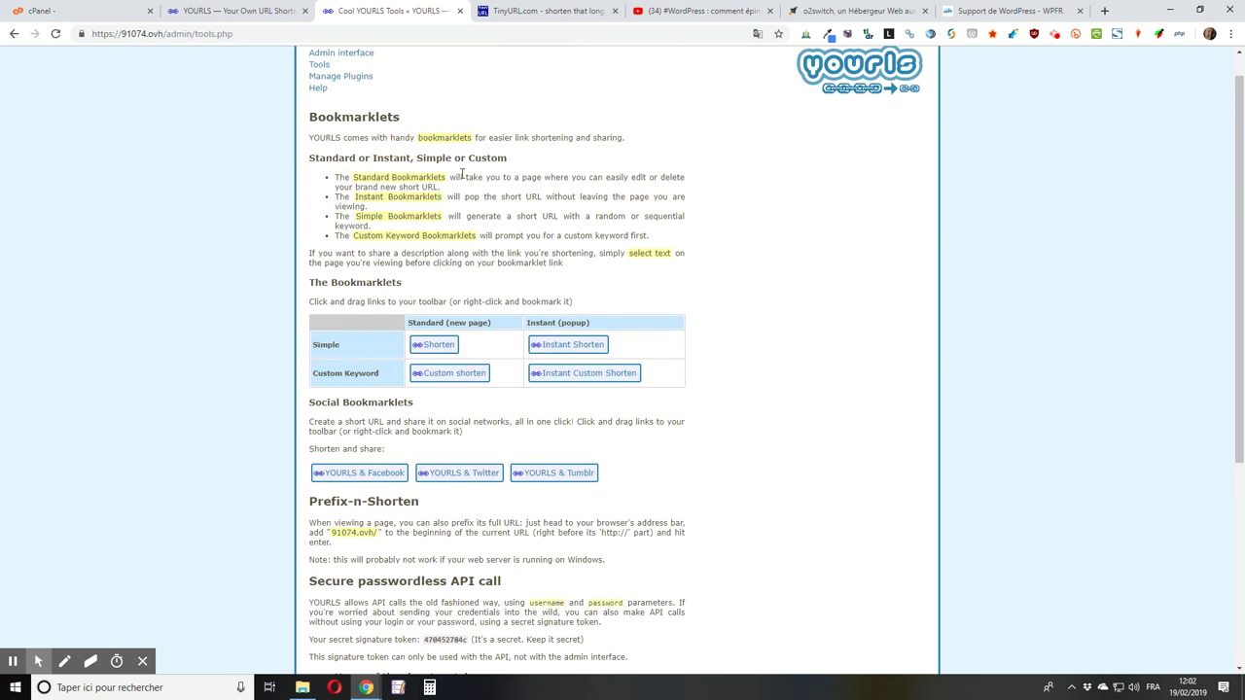
scroll(463, 175, "up", 1)
left_click(341, 107)
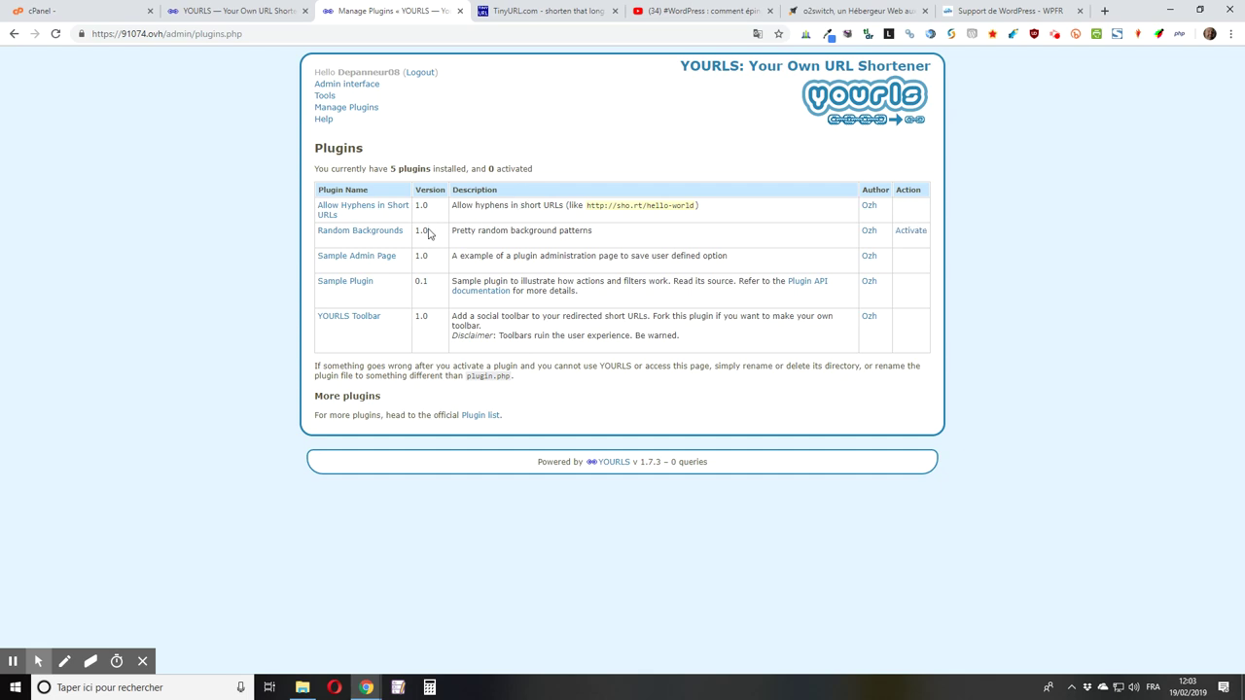
Step: Activate the Allow Hyphens in Short URLs plugin and reload the main links page
mouse_move(327, 214)
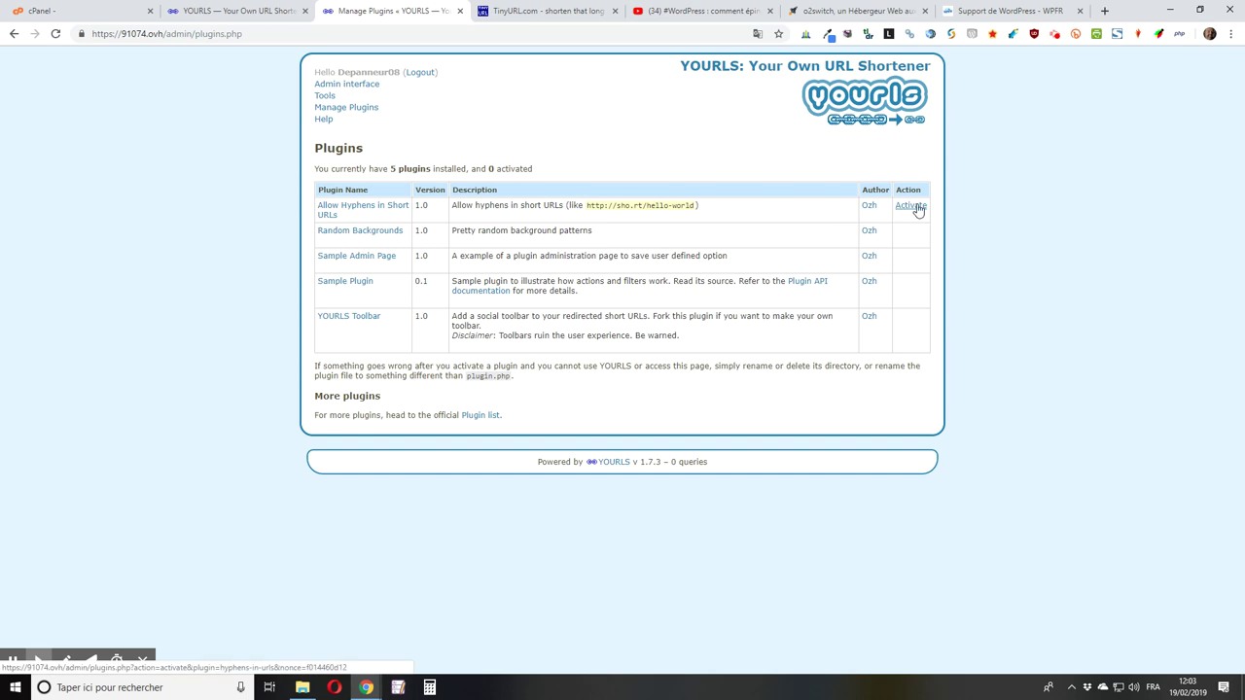
left_click(914, 206)
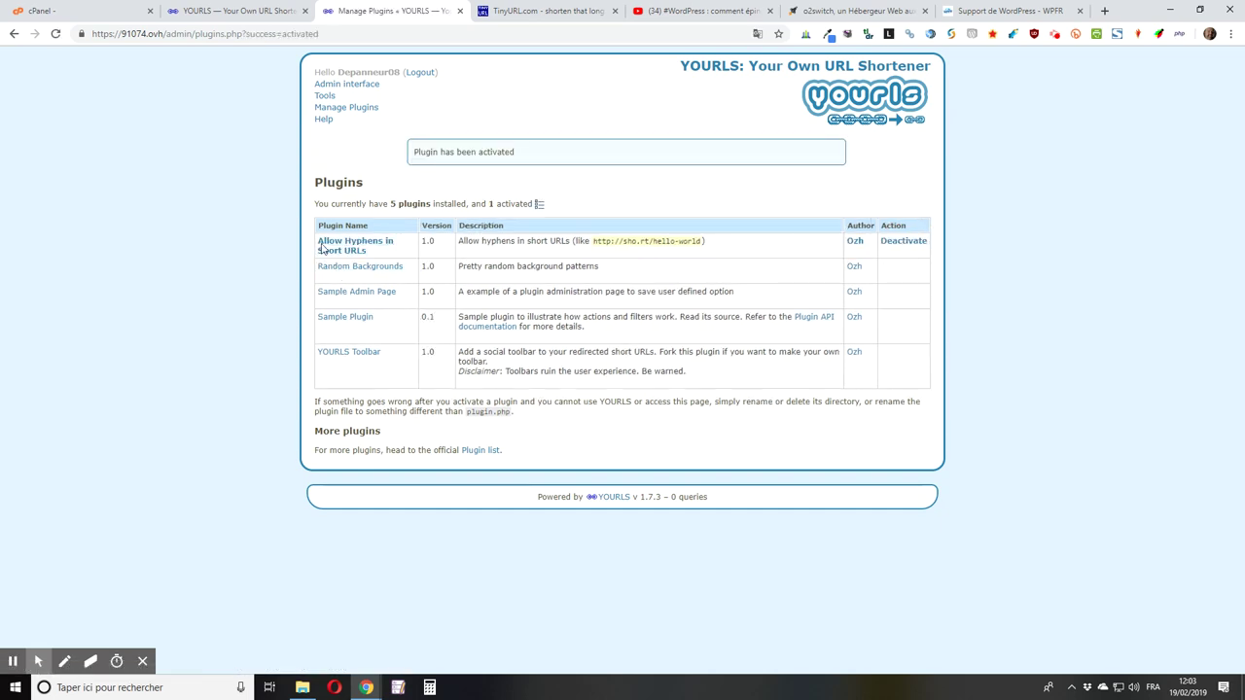
left_click(239, 10)
left_click(56, 33)
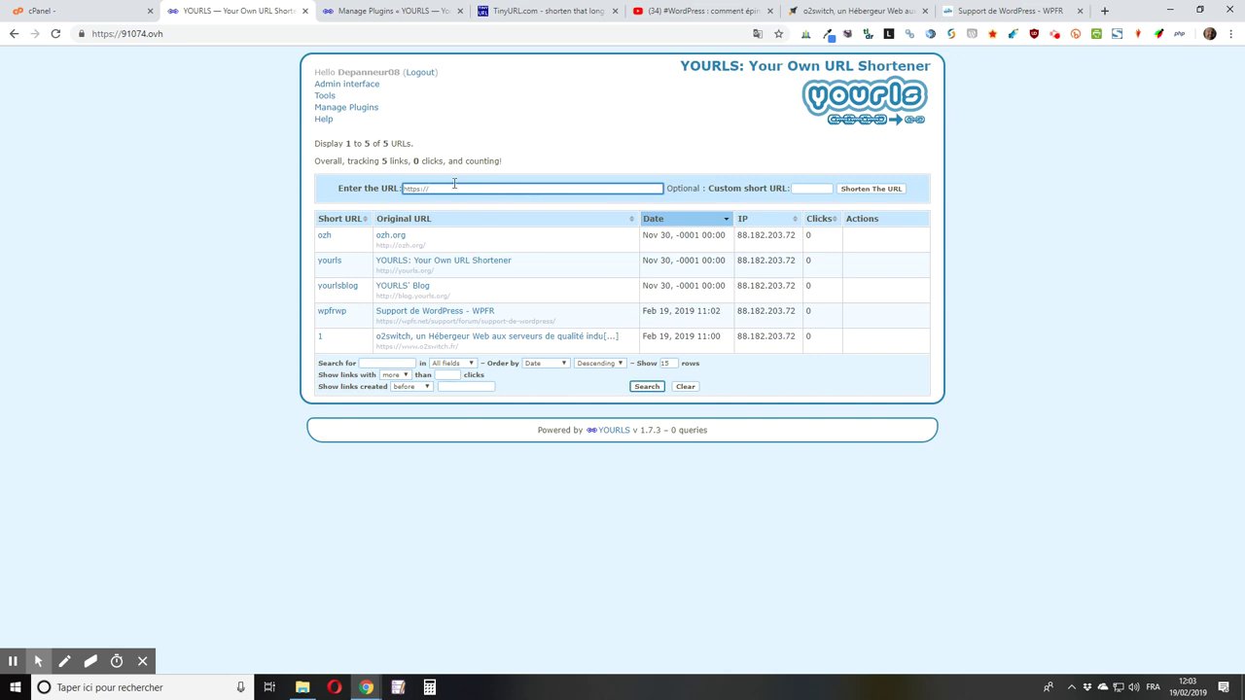
Step: Inspect the five-link admin list, revealing the action buttons on the wpfrwp row
mouse_move(555, 249)
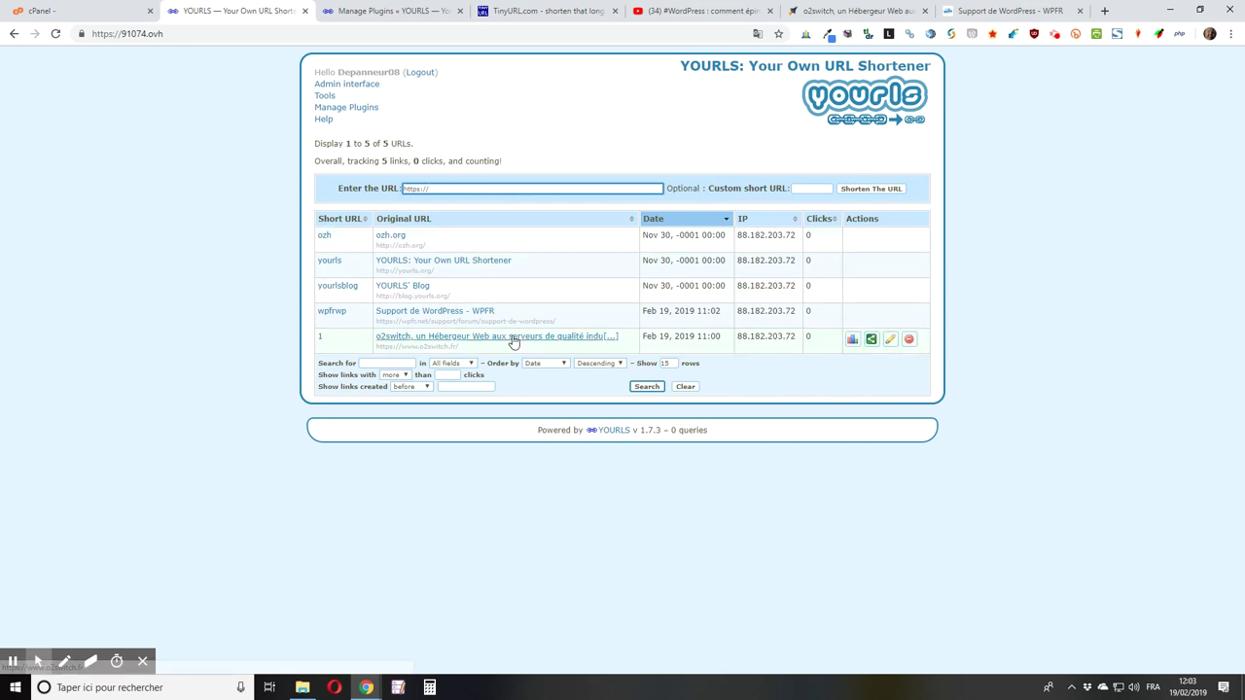
mouse_move(414, 313)
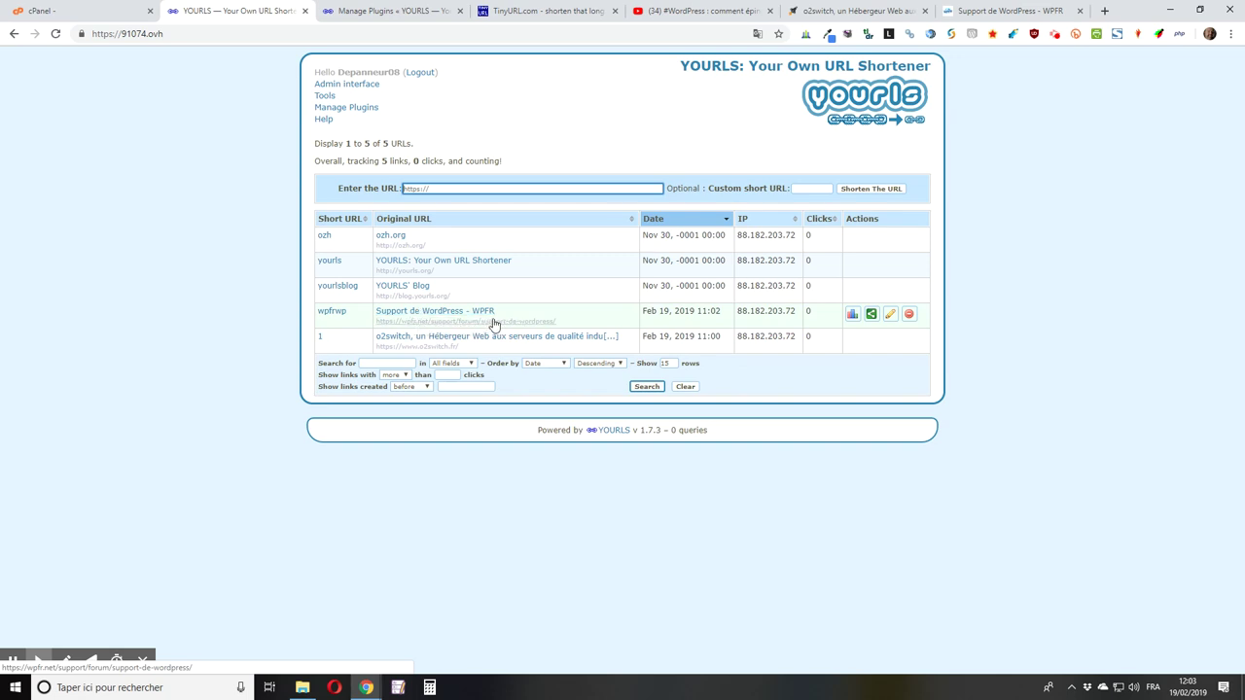
mouse_move(493, 338)
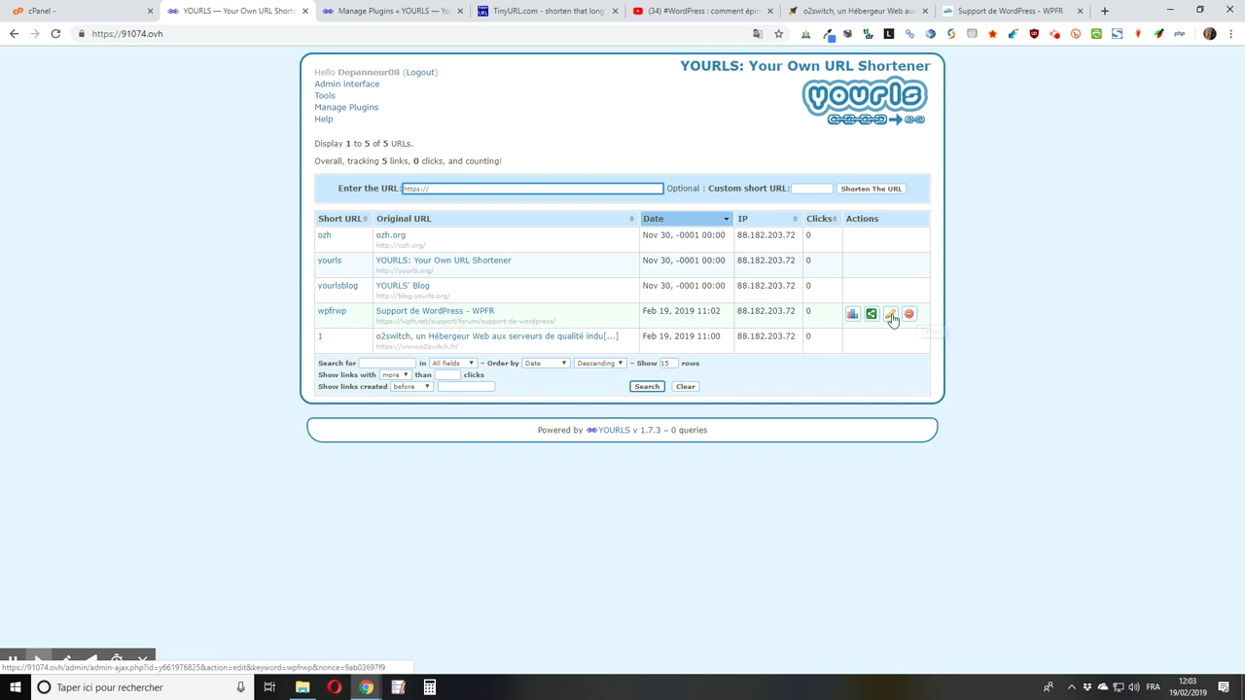
Step: Edit the WPFR forum link, changing its short URL from wpfrwp to wpfr-wp, and save
left_click(890, 316)
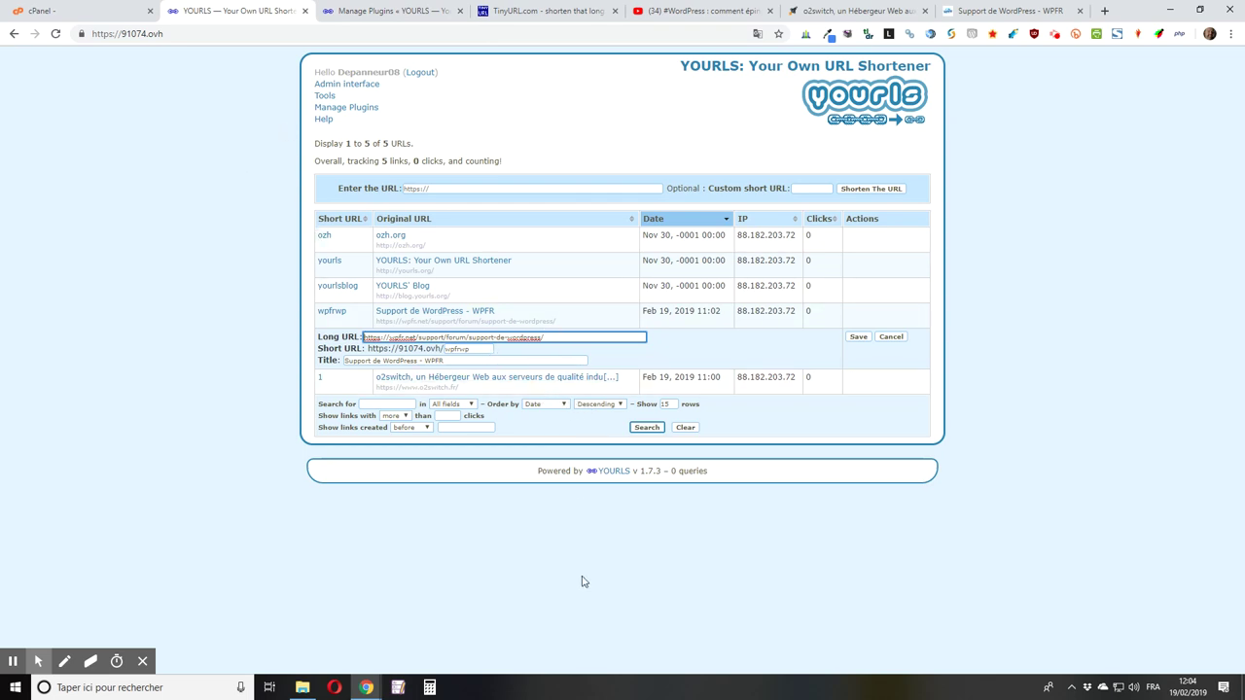
key("Tab")
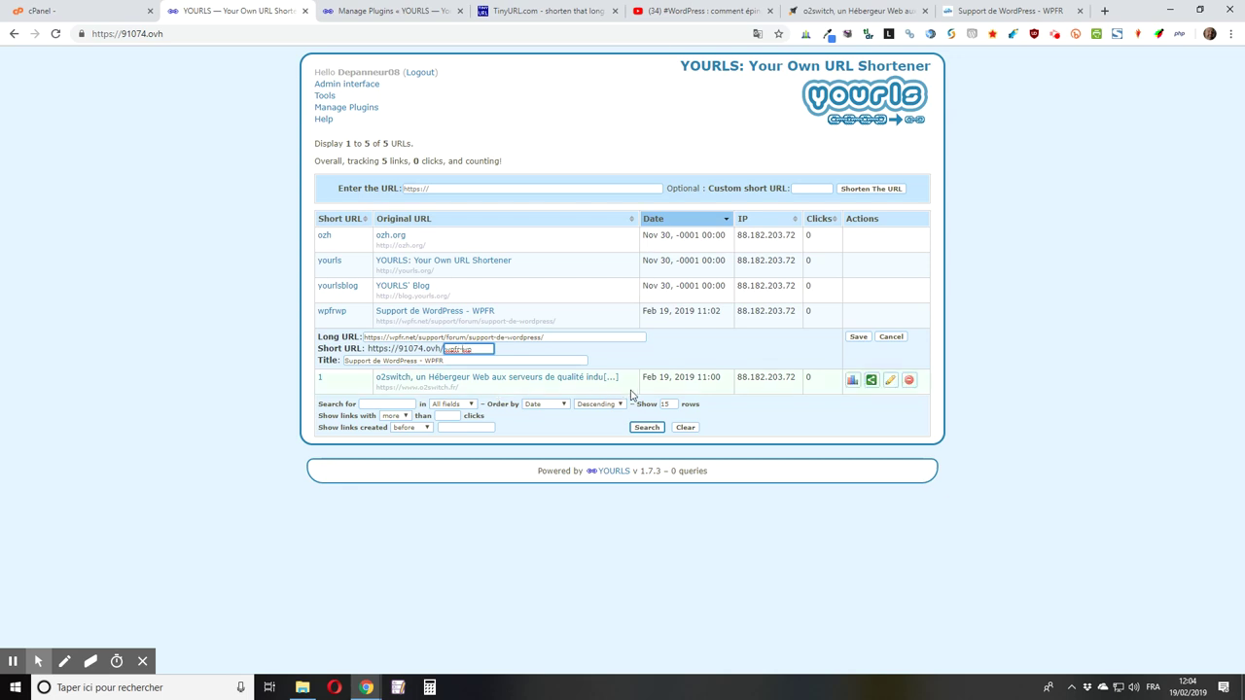
key("Tab")
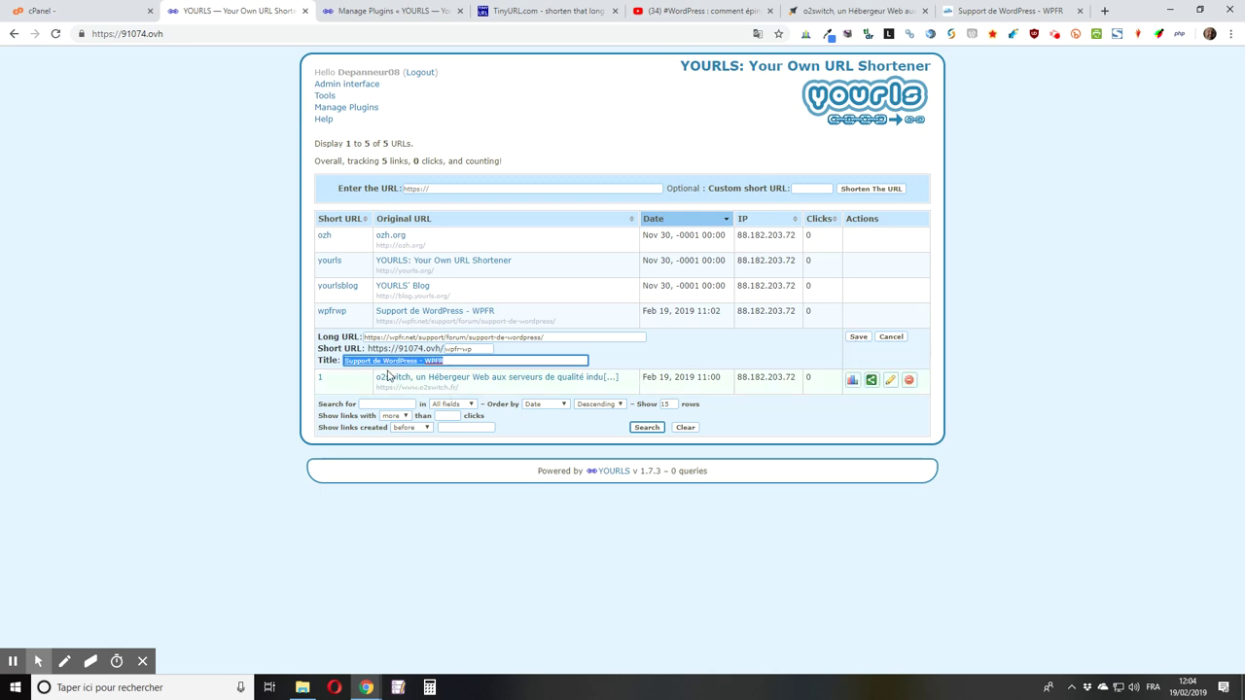
left_click(858, 337)
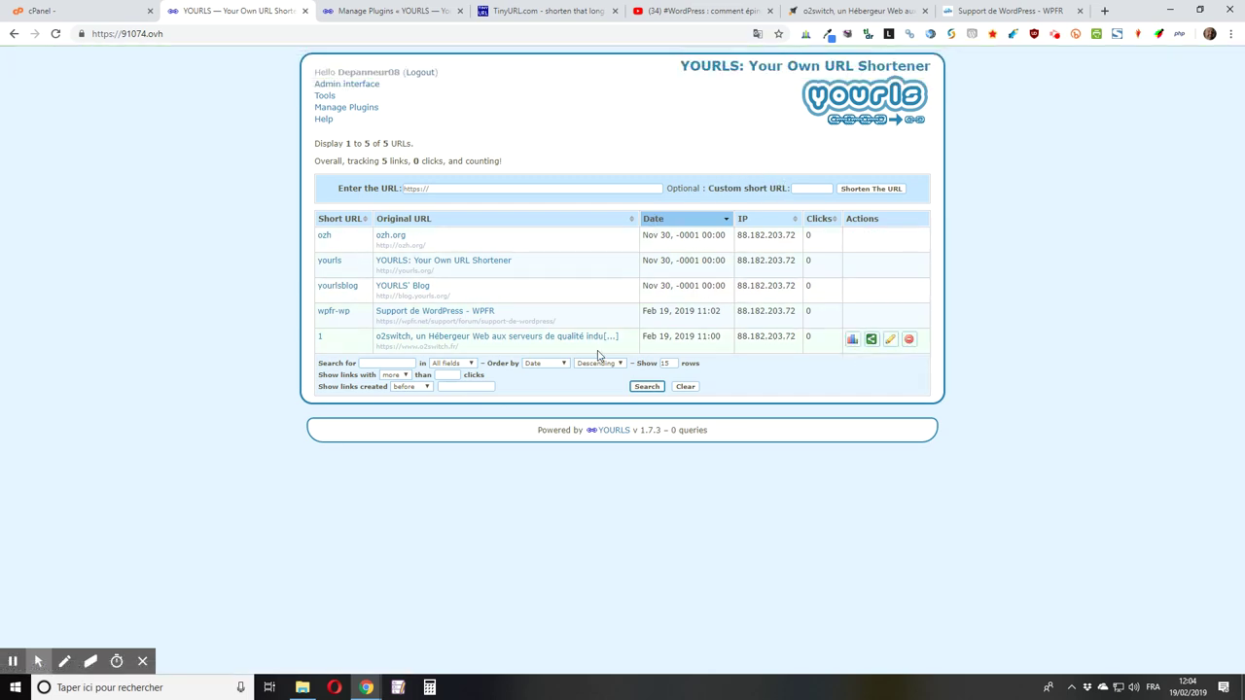
Step: Test the copied wpfr-wp short link in a new tab, then close both WPFR tabs
right_click(332, 313)
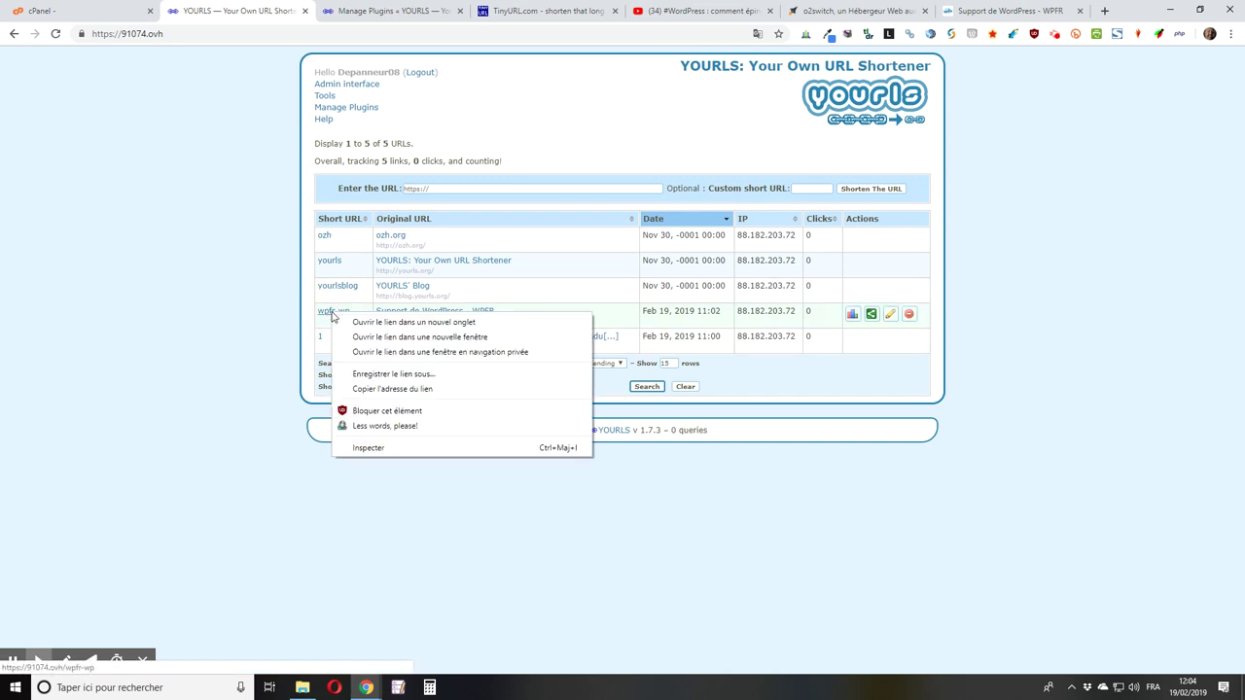
left_click(405, 389)
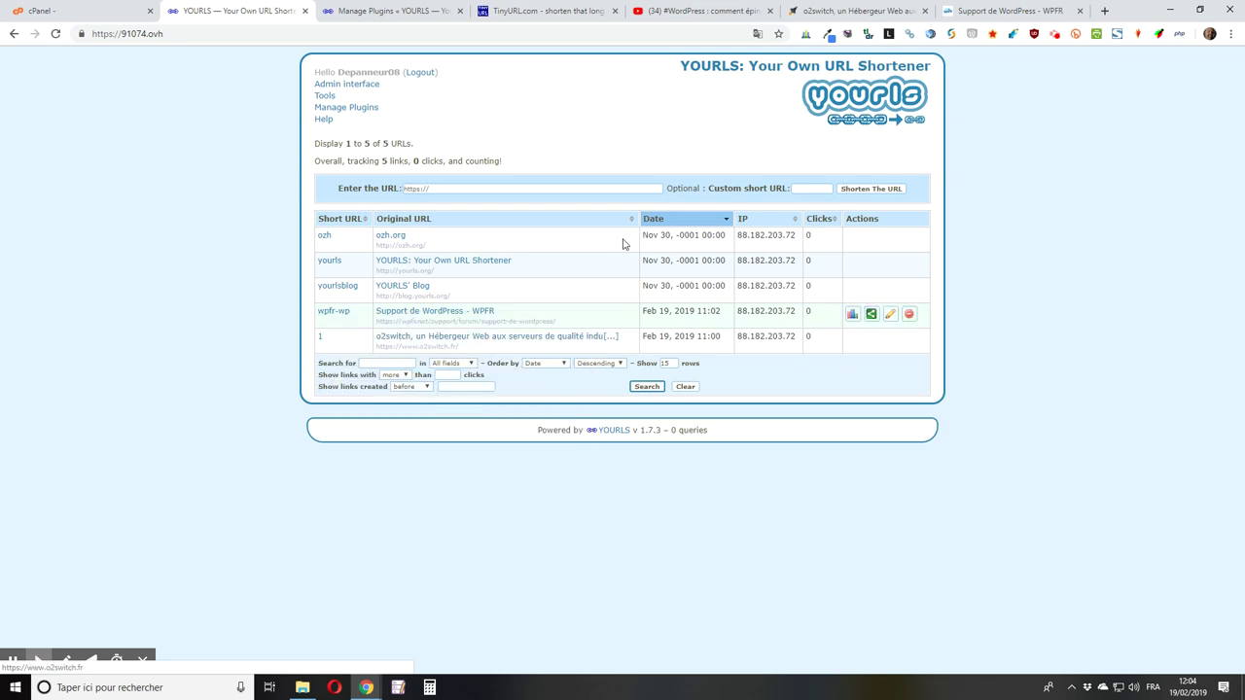
left_click(1104, 10)
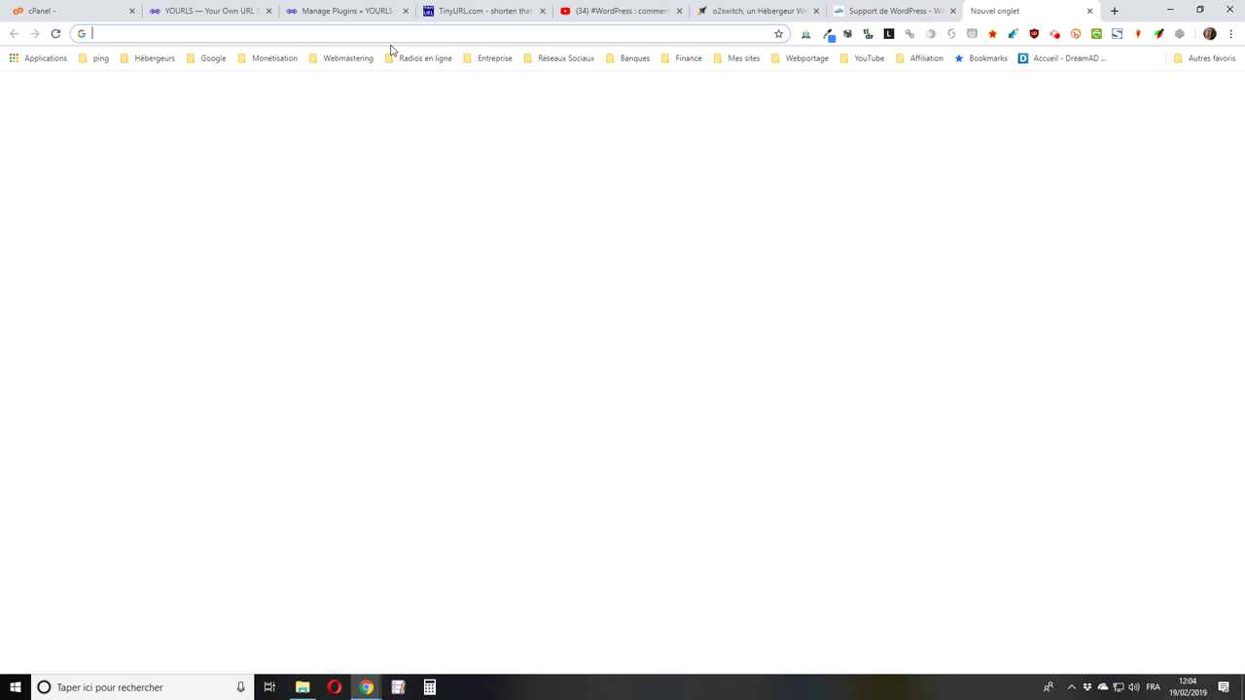
right_click(240, 33)
left_click(340, 142)
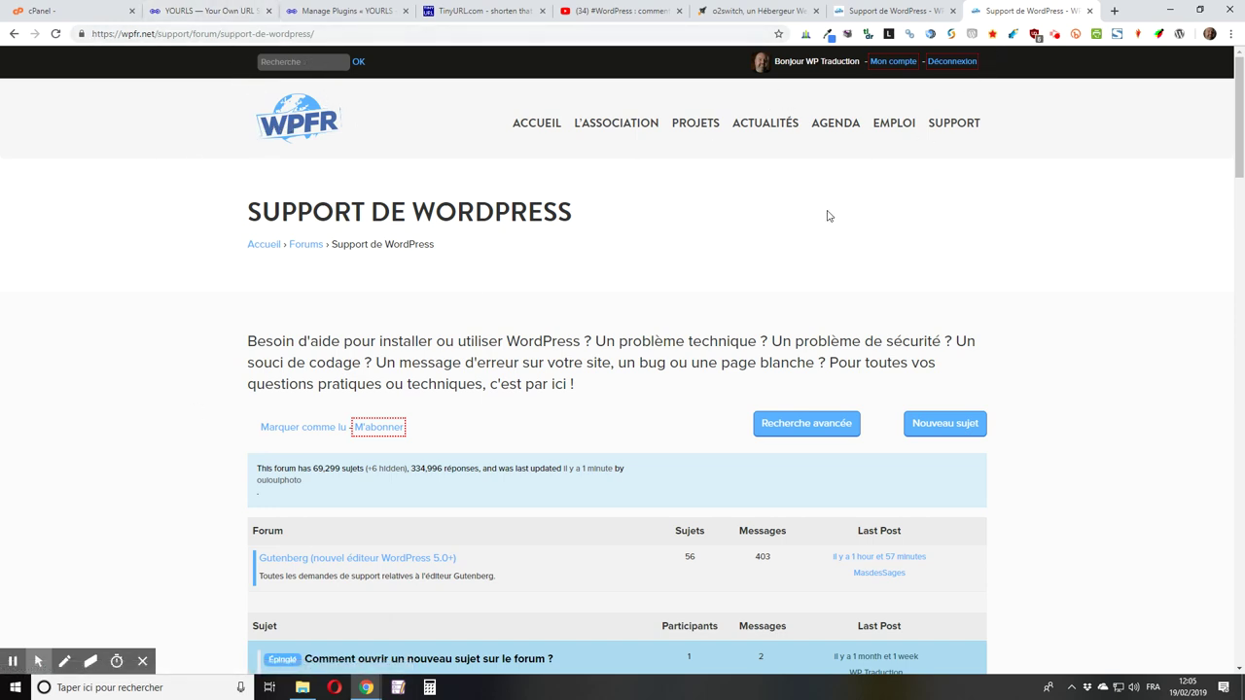
left_click(1090, 12)
left_click(1085, 11)
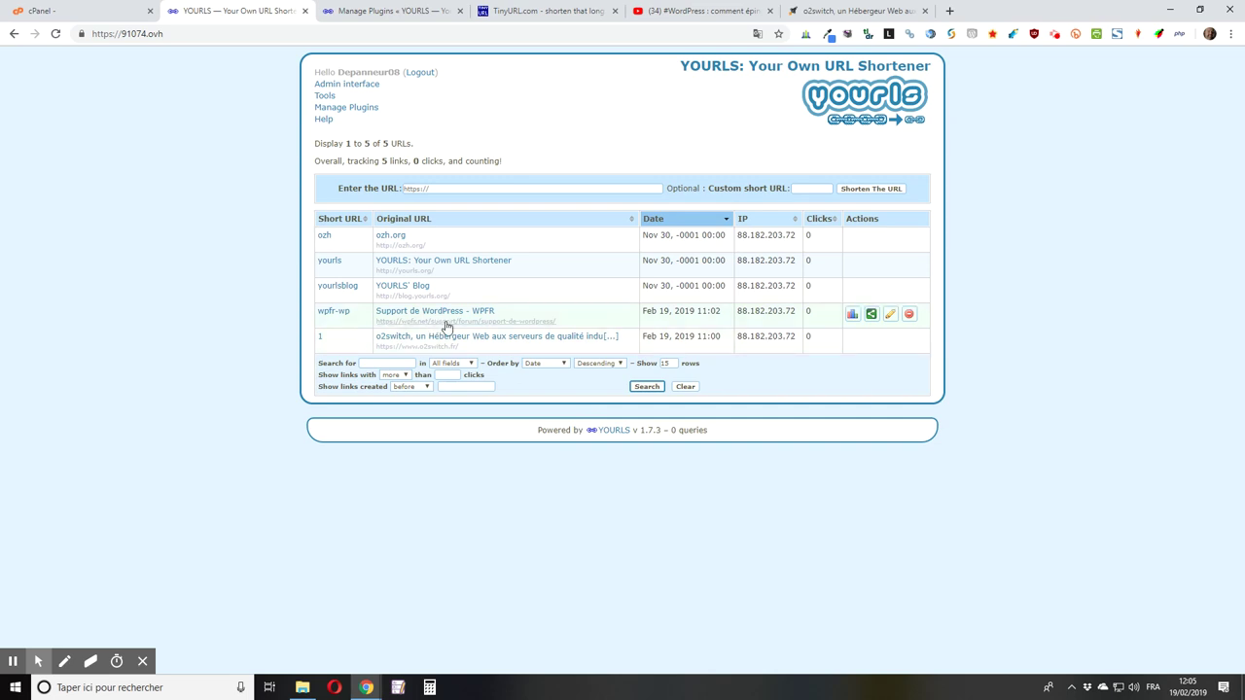
Step: Open the wpfr-wp statistics page and show its all-time hit chart
mouse_move(716, 335)
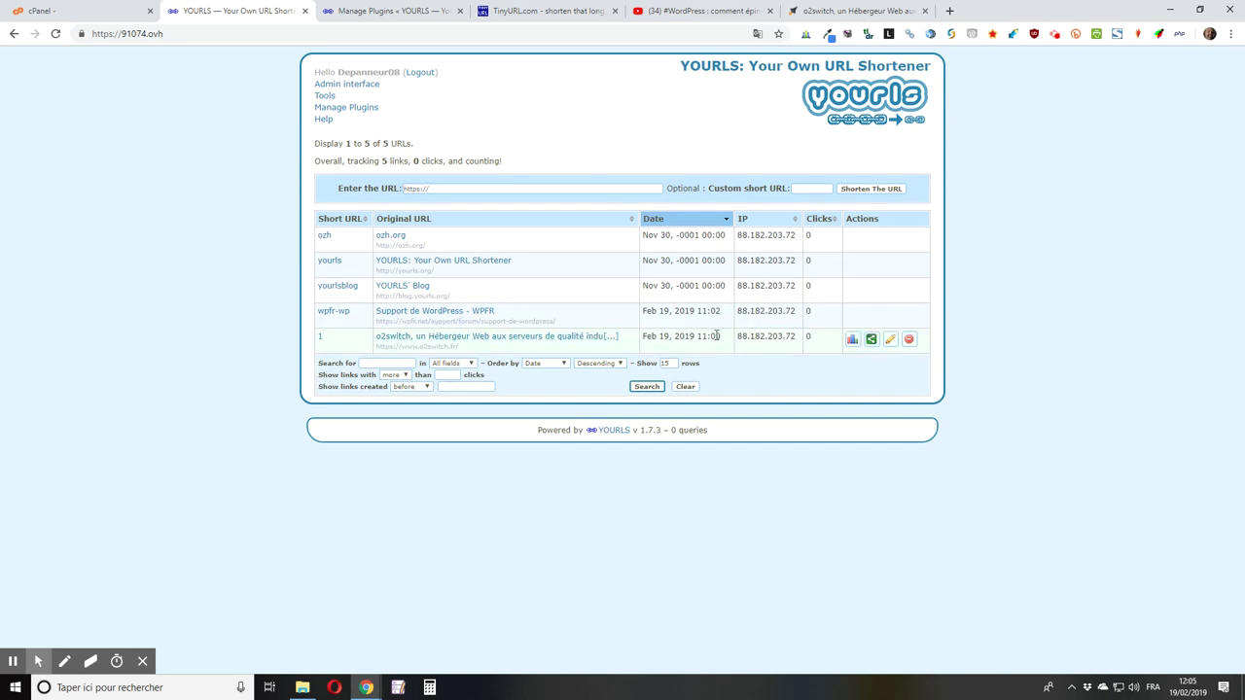
left_click(853, 316)
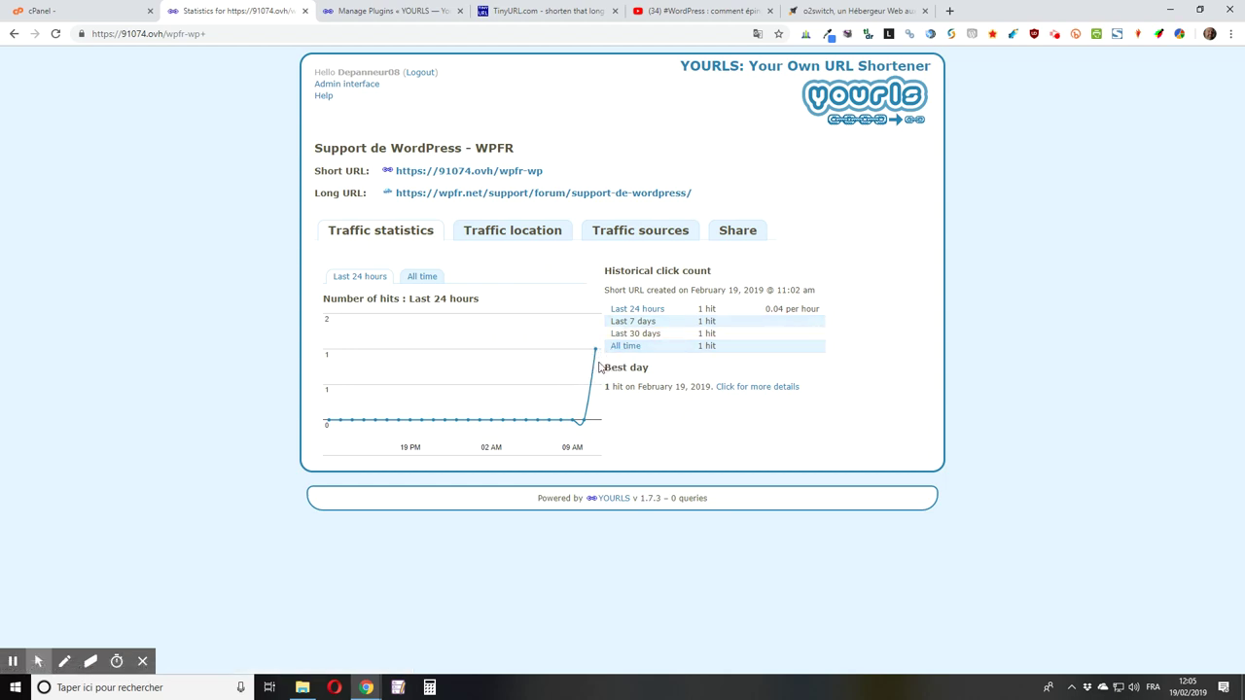
mouse_move(602, 360)
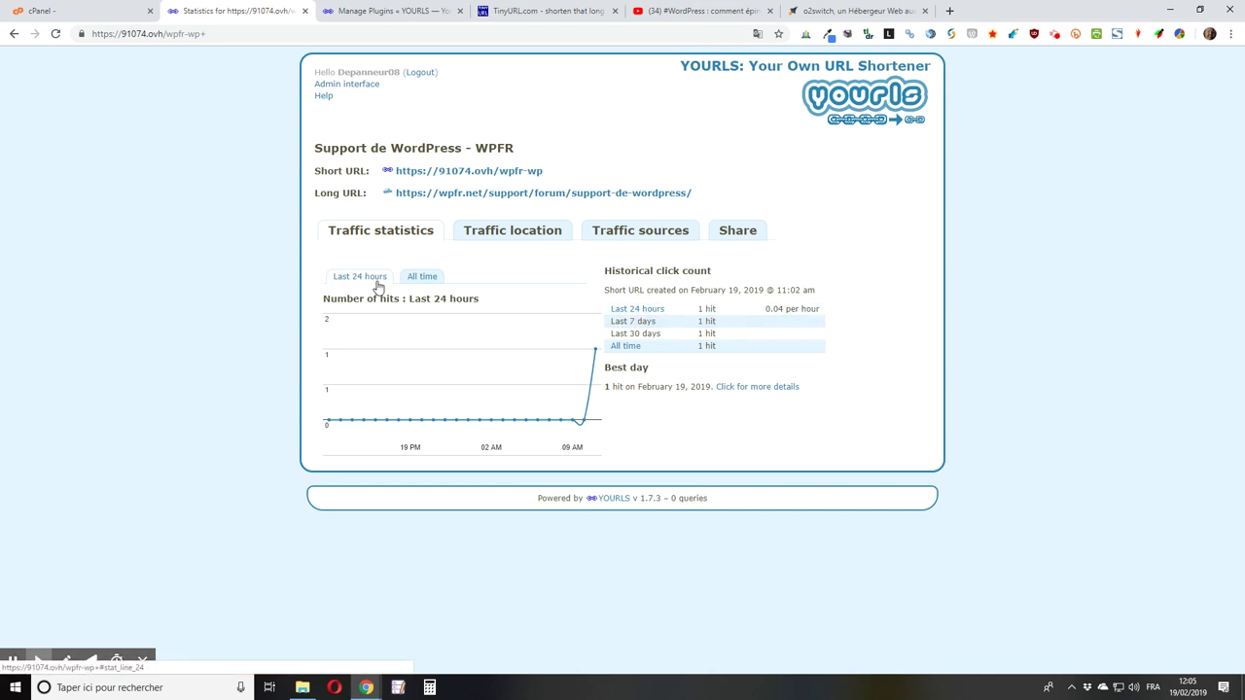
left_click(422, 277)
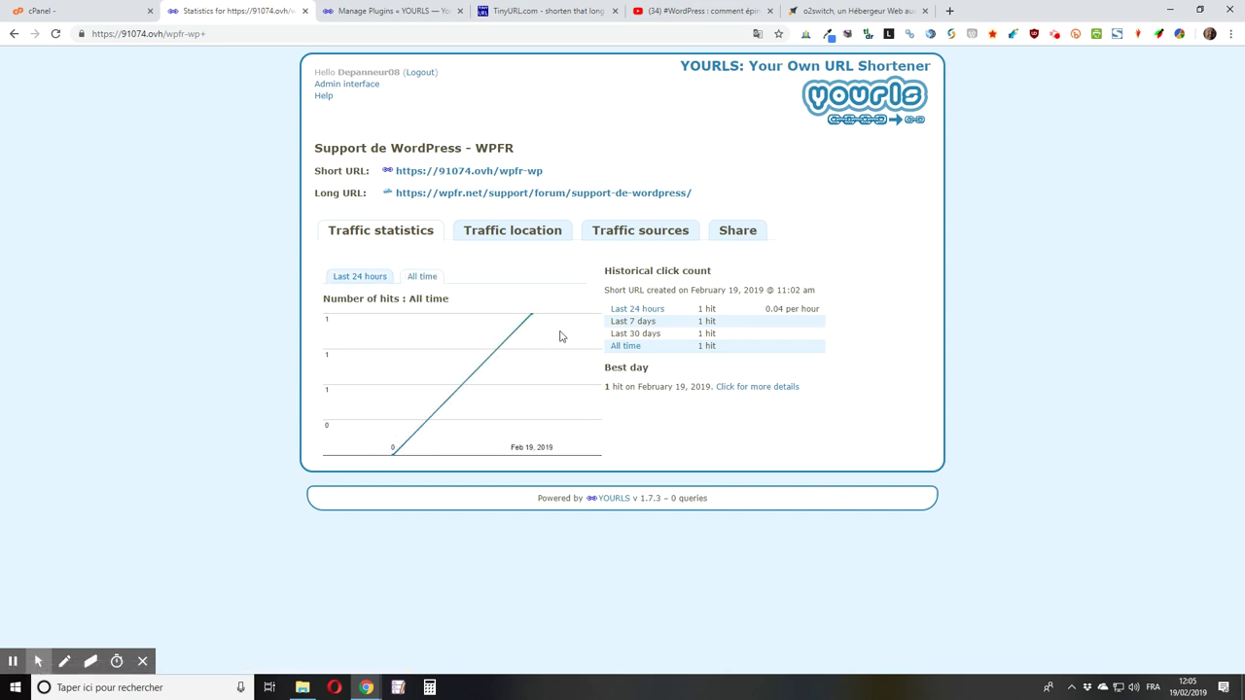
Step: Review traffic location and sources, then put the cursor in the Share panel's Quick Share text
left_click(517, 238)
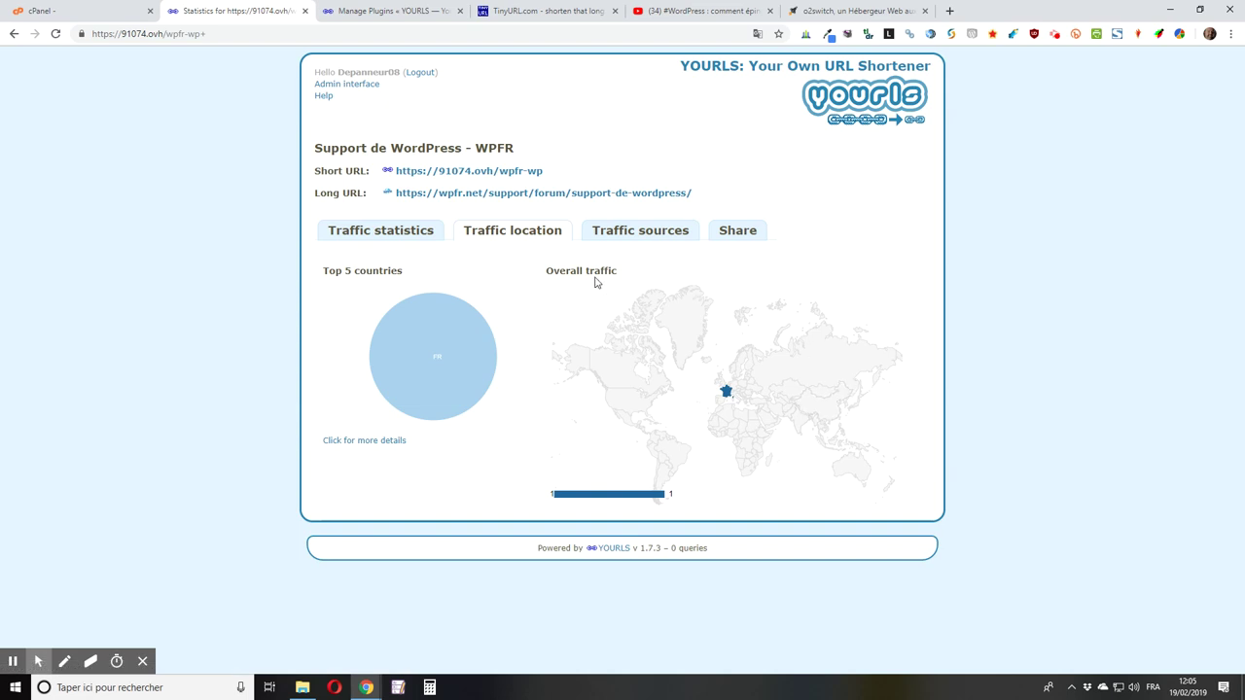
mouse_move(472, 309)
left_click(642, 231)
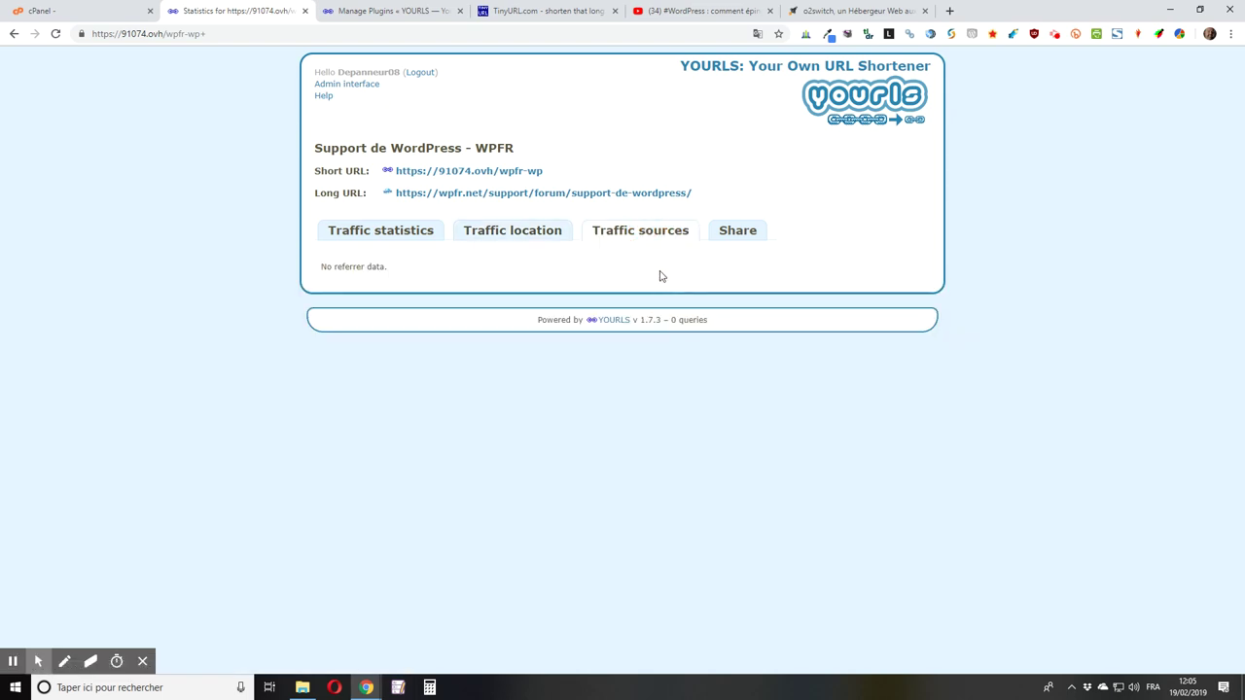
left_click(739, 235)
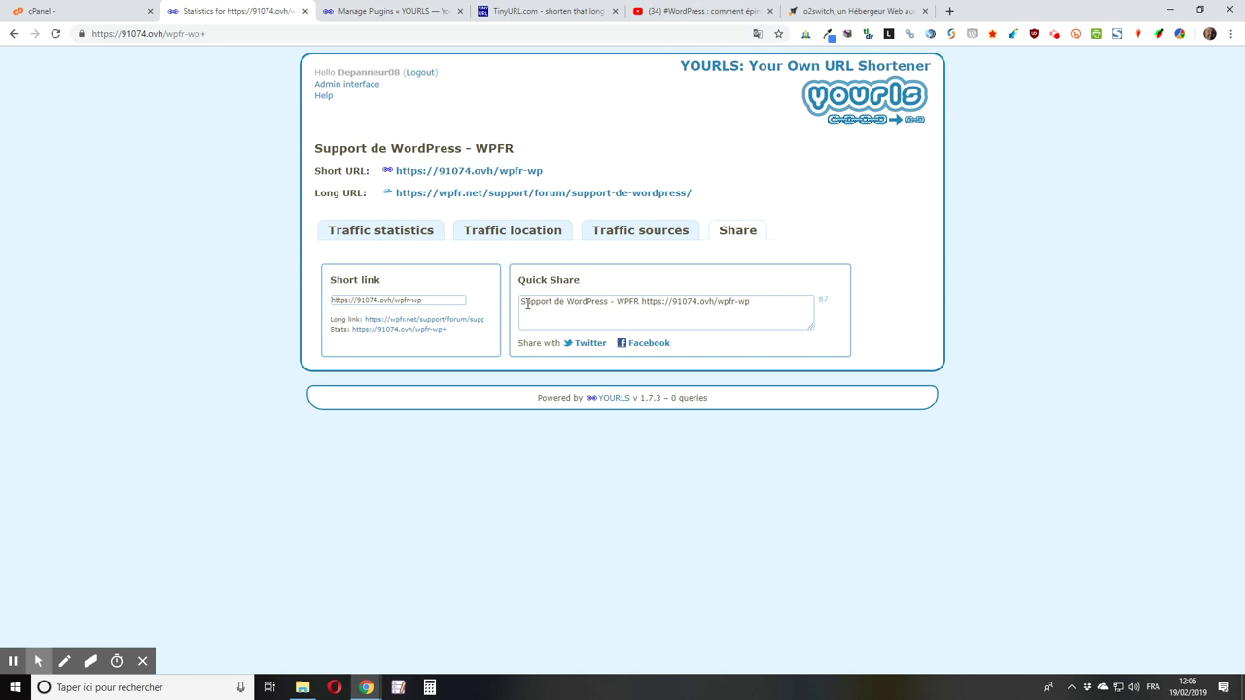
left_click(524, 302)
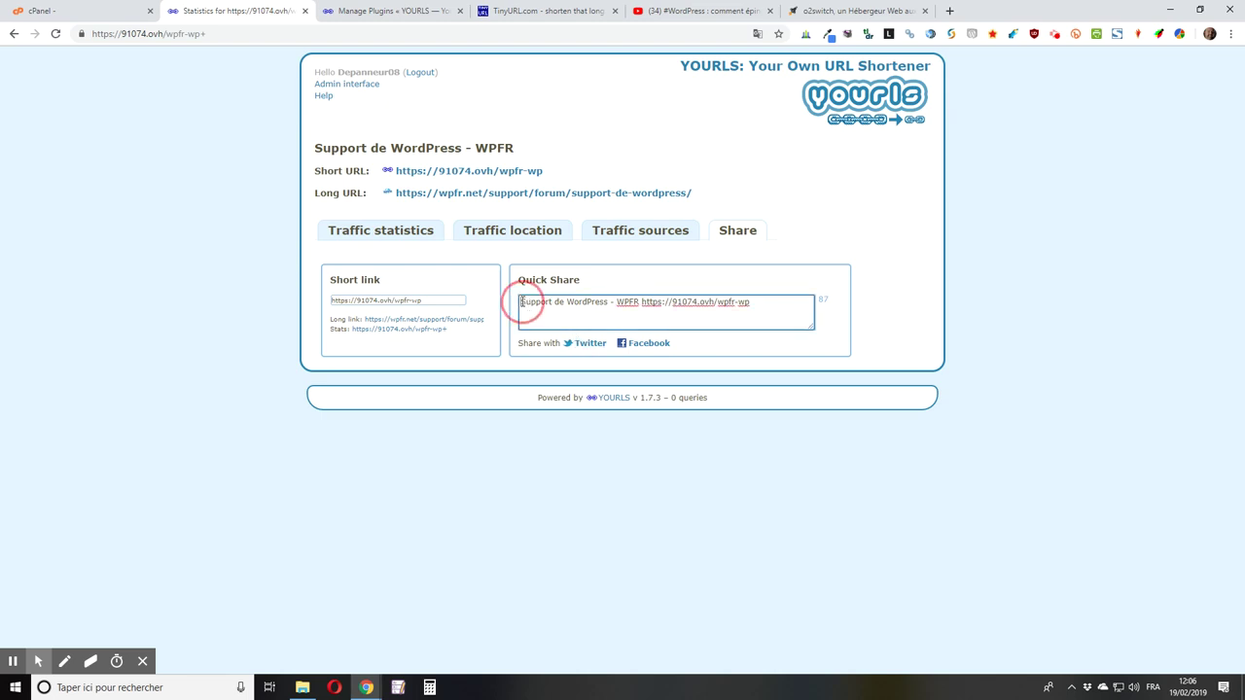
Step: Prefix the Quick Share message with 'Test de mon raccourcisseur d'URL' and share it to Facebook
type("Test de mo")
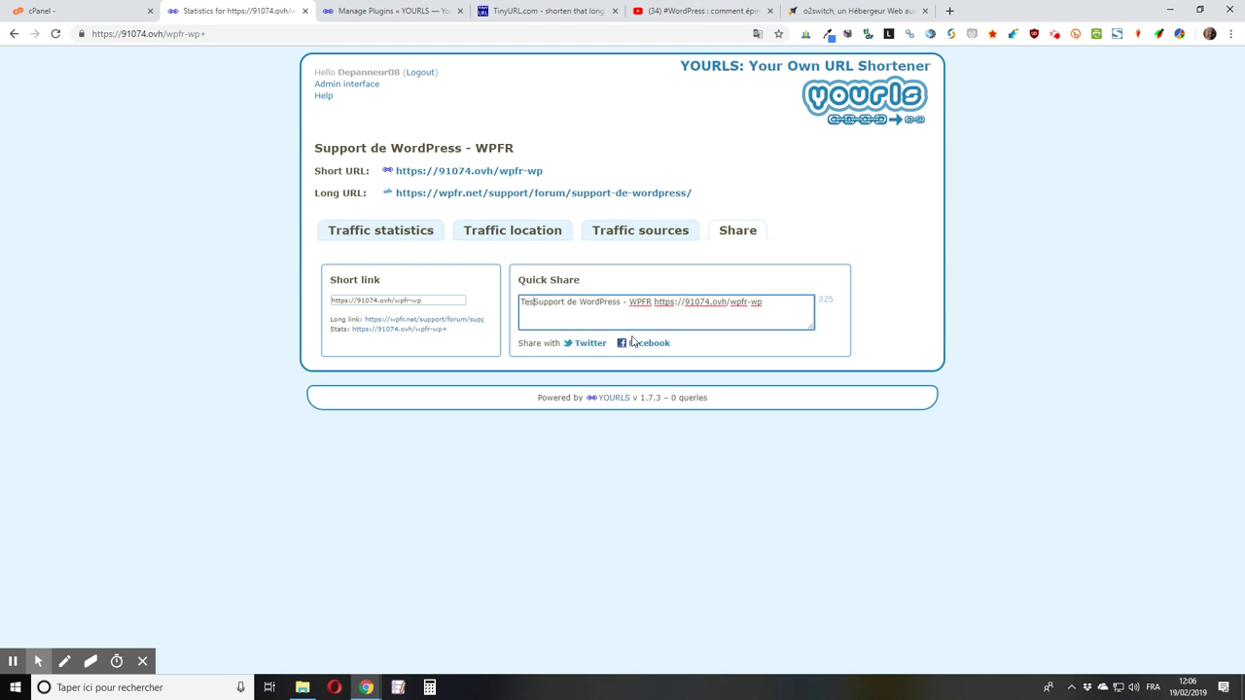
type("n raccour")
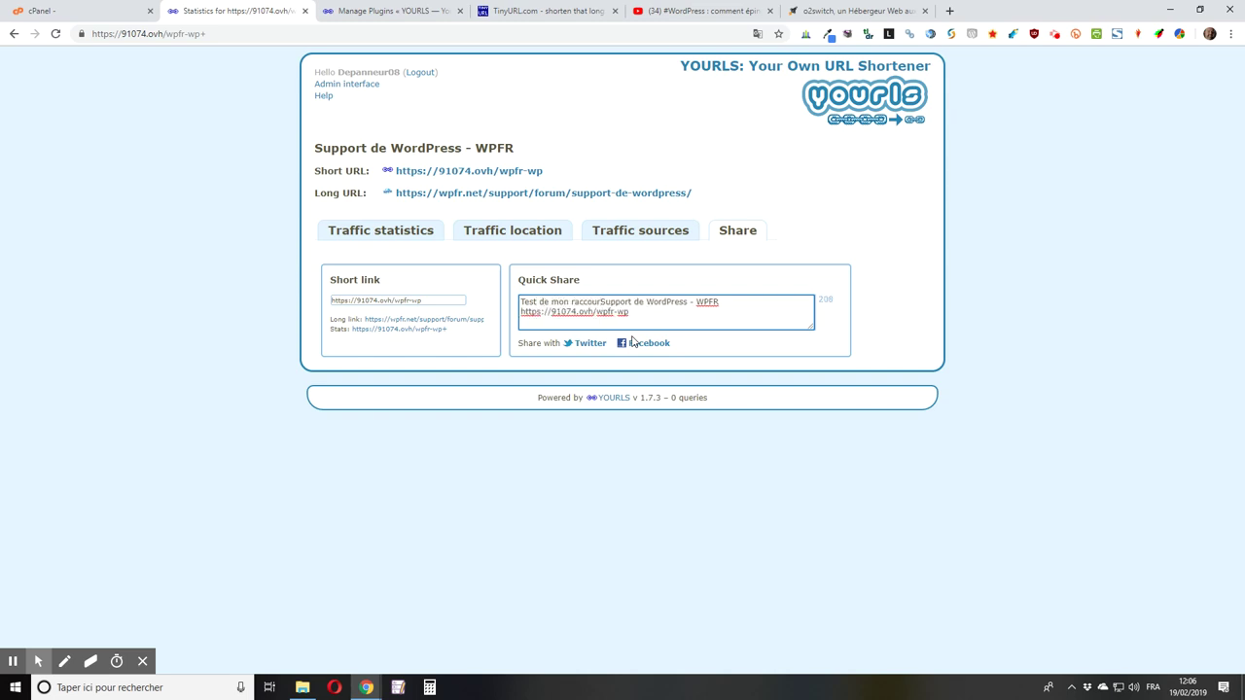
type("ciss")
type("eur d'U")
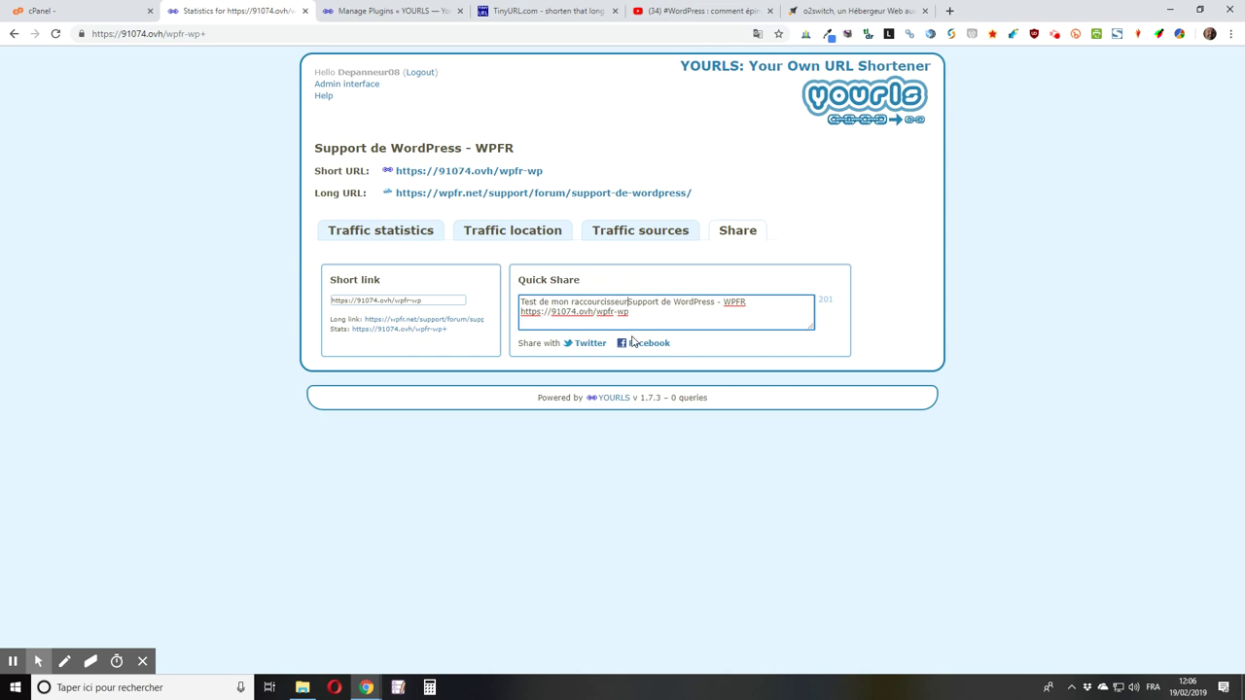
type("R")
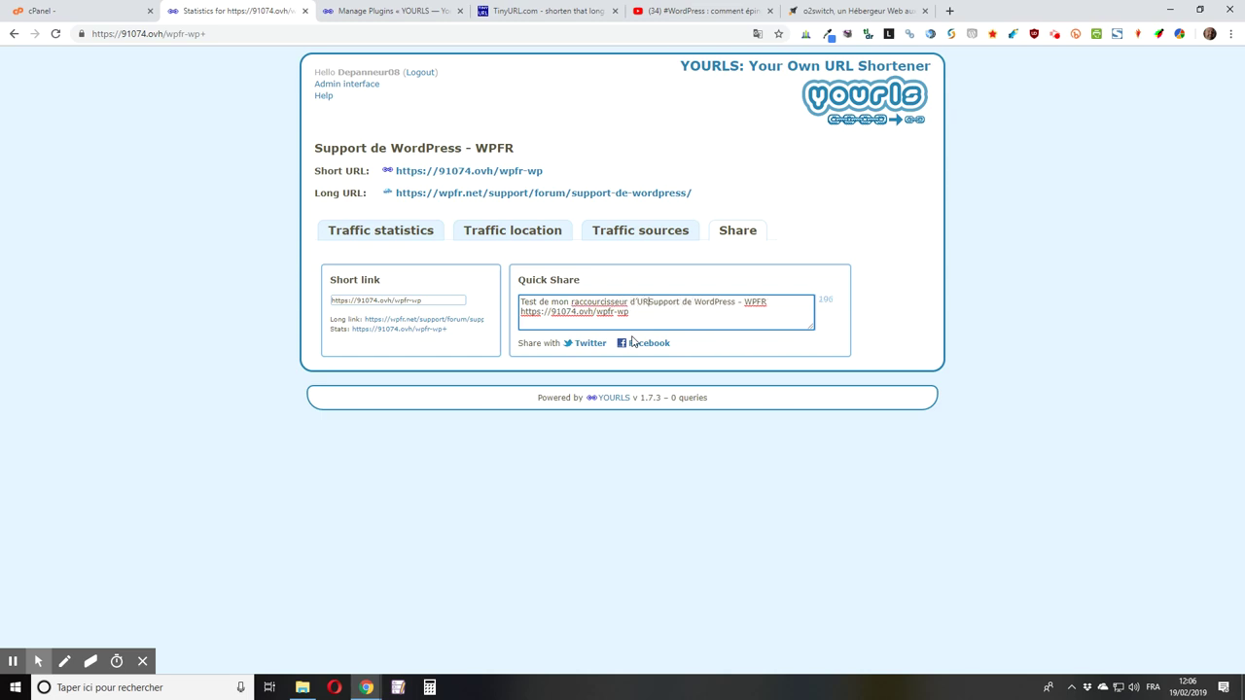
type("L")
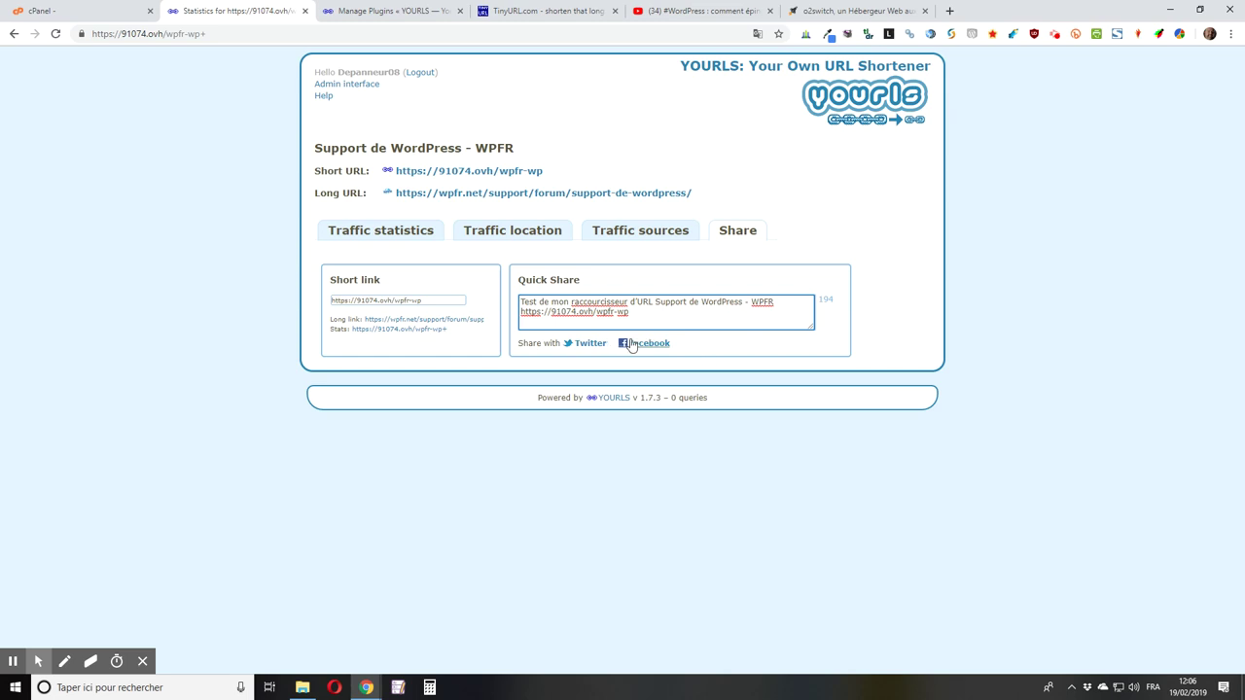
left_click(647, 348)
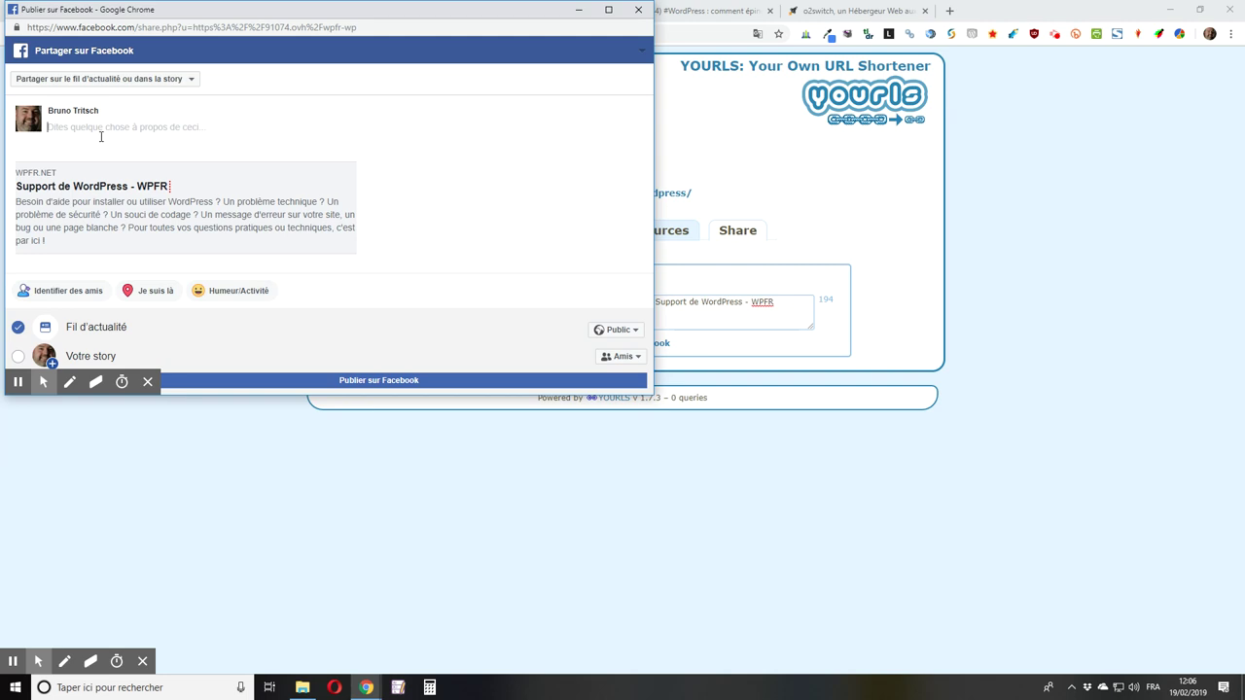
Step: Publish the WPFR link on Facebook with a short test message, visible to Moi uniquement
type("Test")
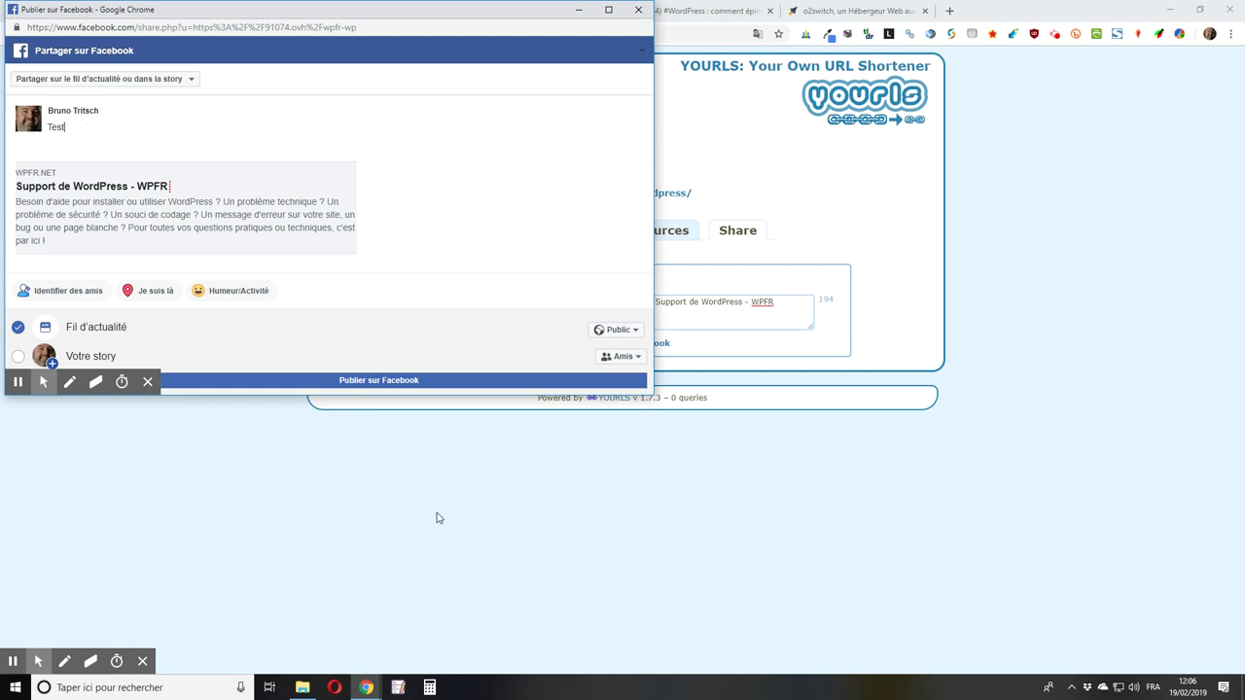
left_click(627, 330)
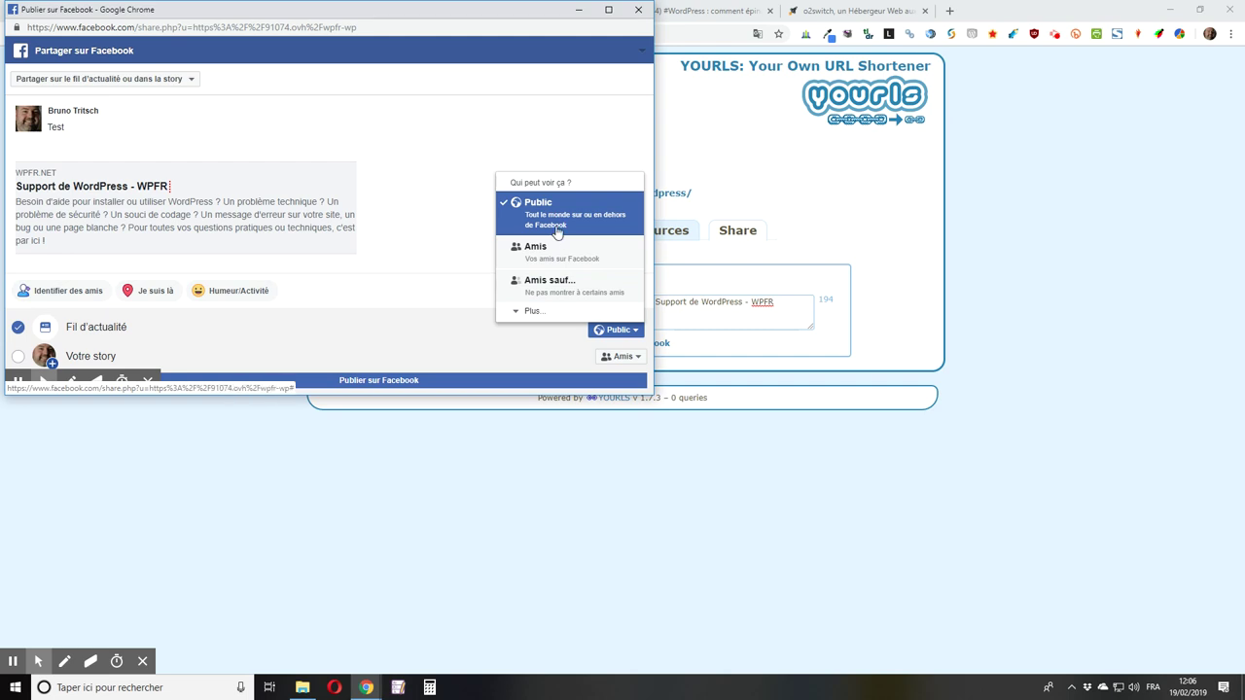
left_click(538, 311)
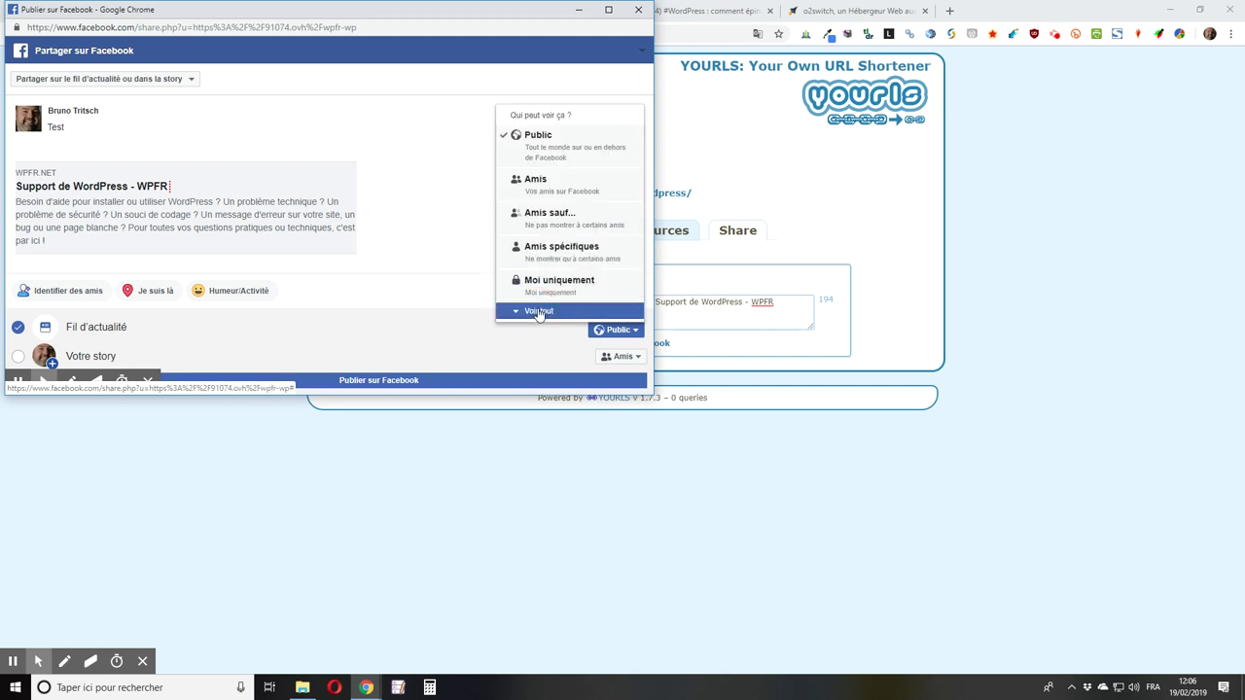
left_click(560, 280)
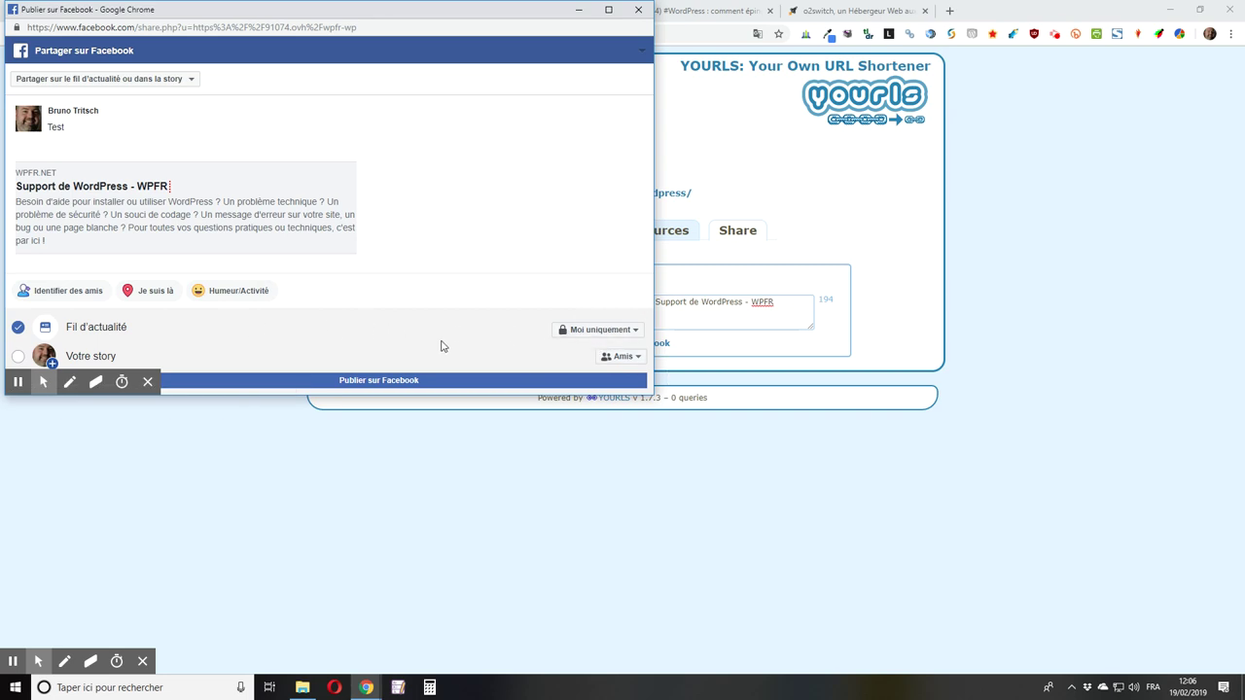
left_click(325, 383)
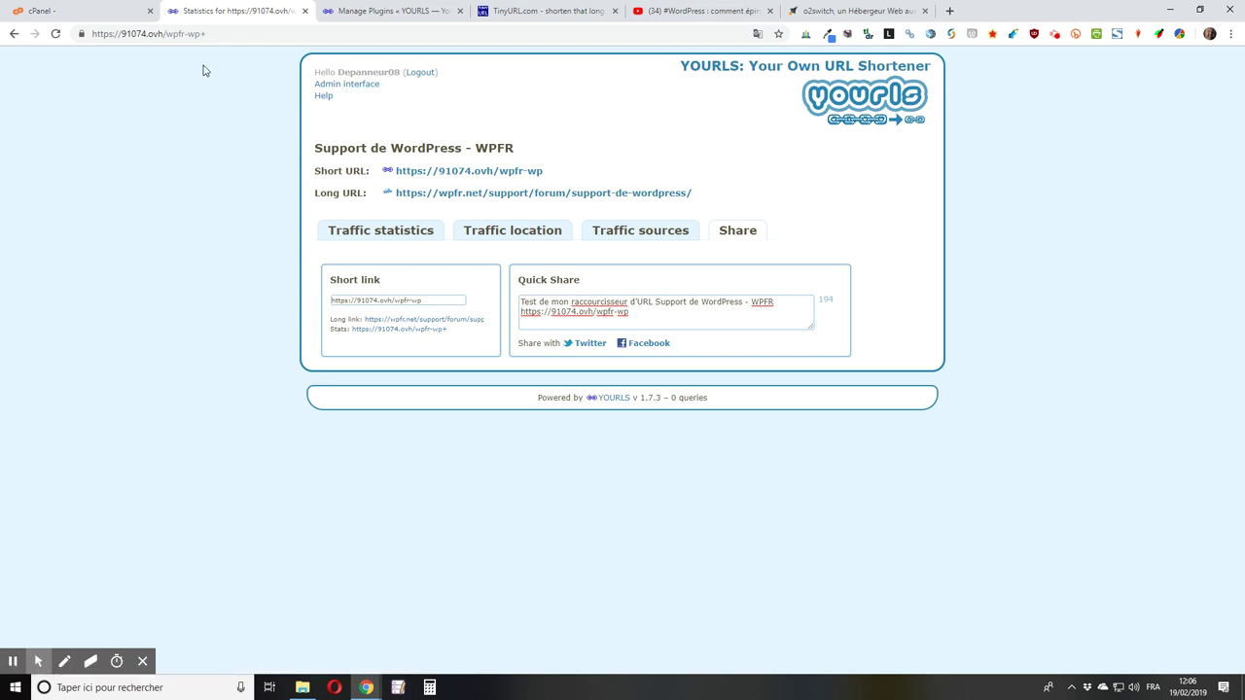
Step: Return to the YOURLS admin link list by removing 'wpfr-wp+' from the address
left_click_drag(166, 34, 392, 61)
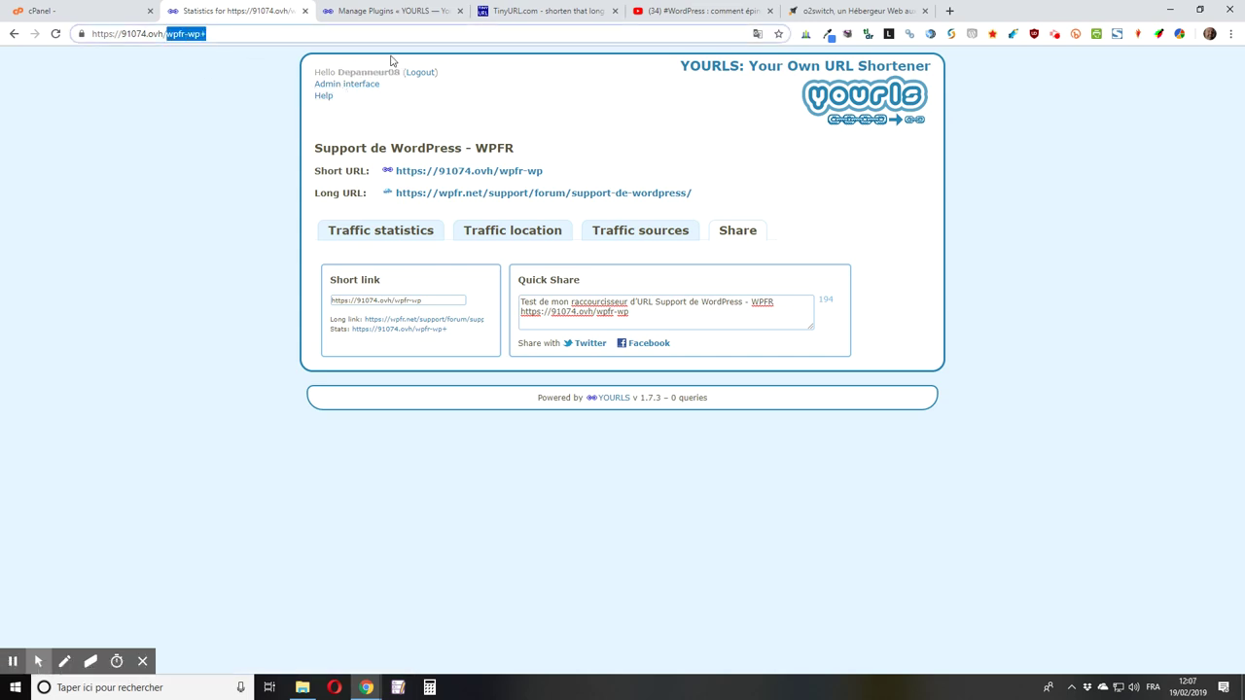
key("BackSpace")
key("Return")
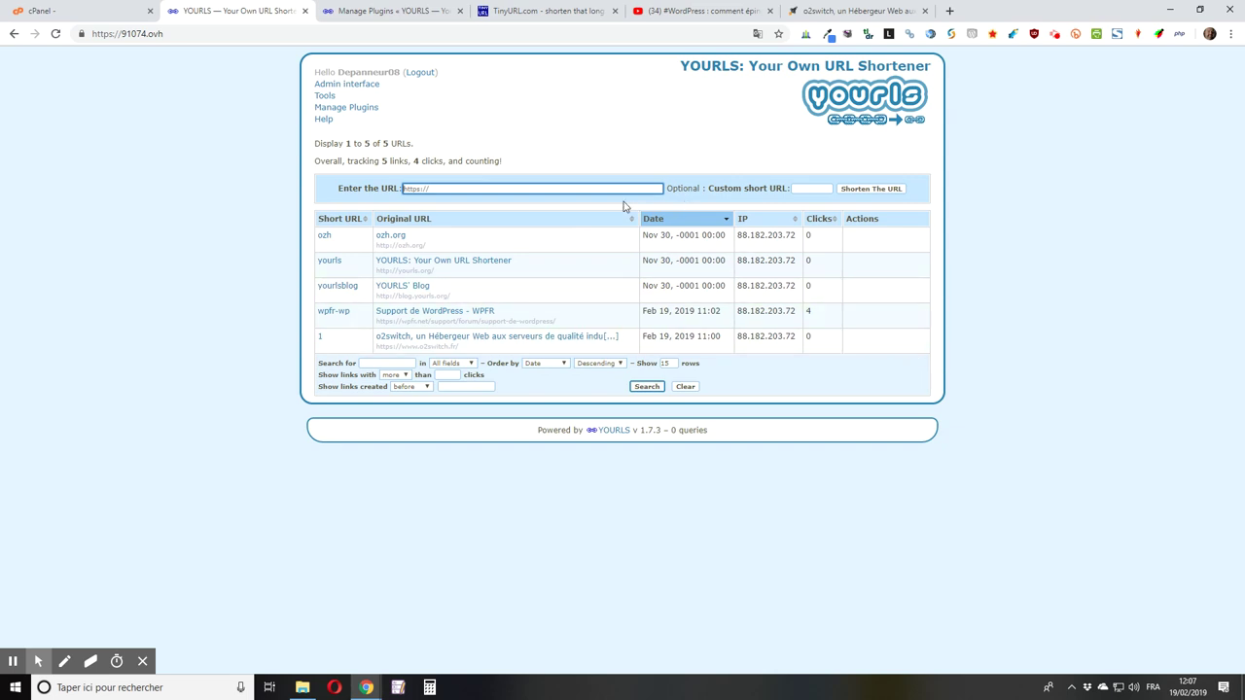
Step: Show Quick Share options for the ozh link, then for o2switch short link 91074.ovh/1
mouse_move(861, 245)
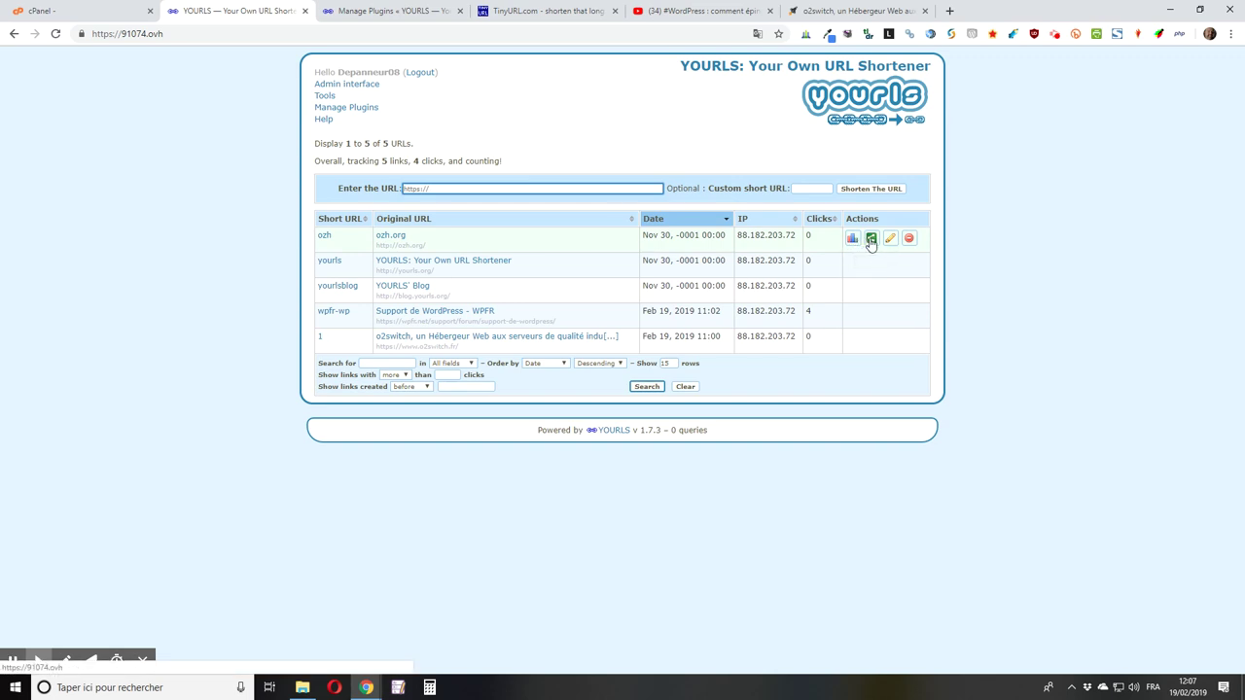
left_click(871, 239)
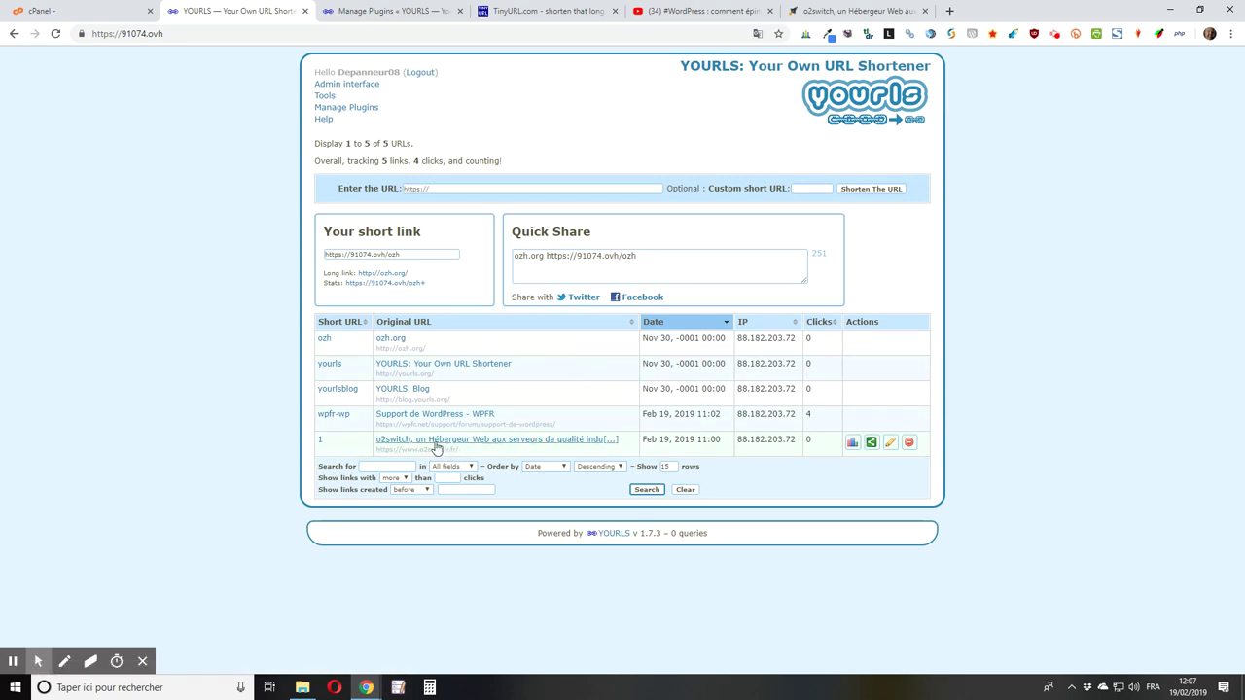
left_click(871, 443)
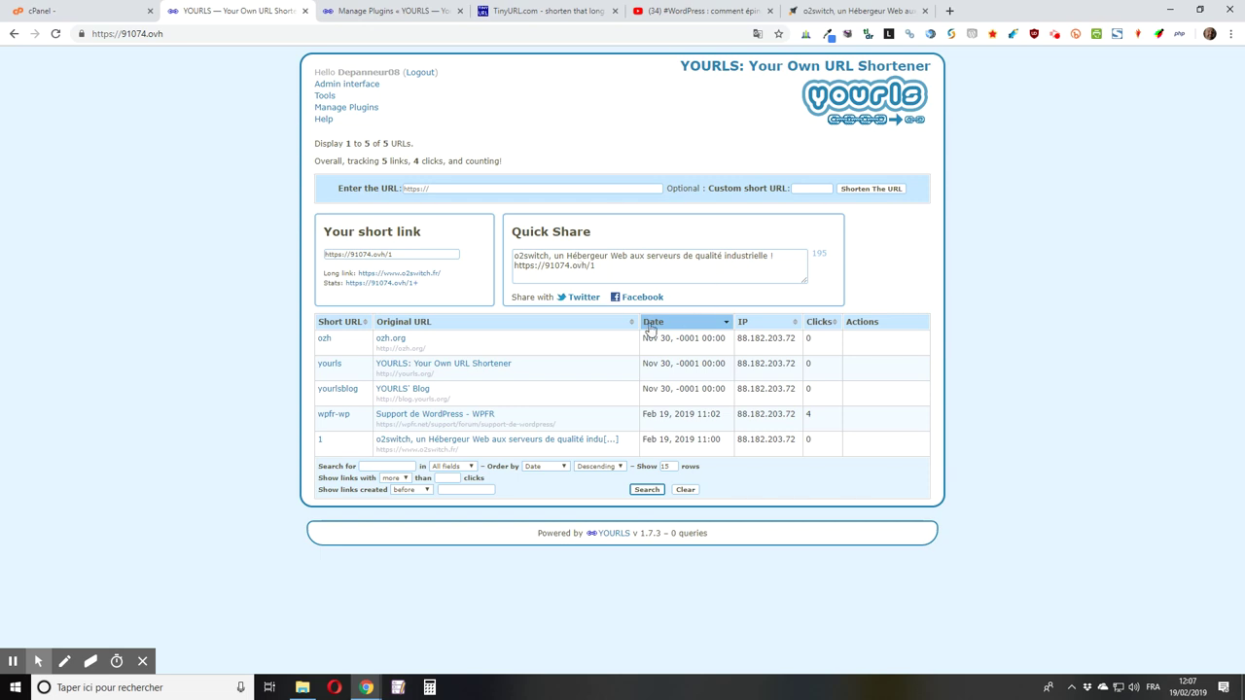
mouse_move(619, 348)
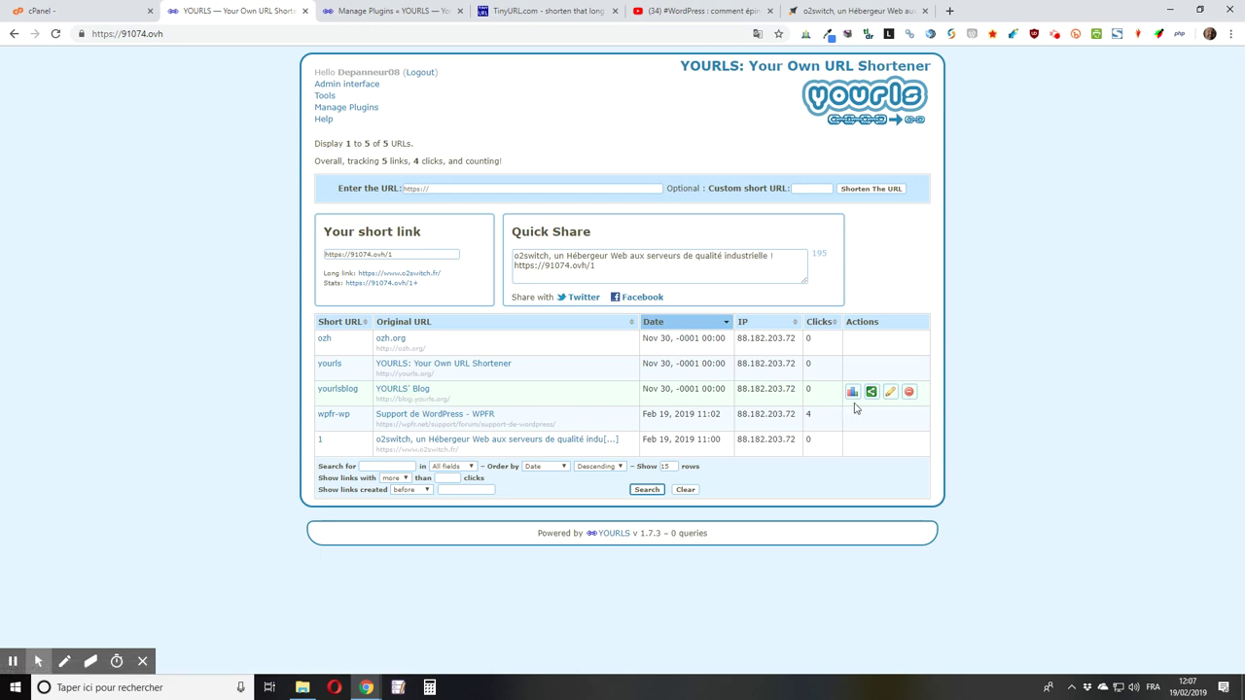
Step: Delete the yourlsblog short link, confirm, and start a search for wpfr
left_click(907, 393)
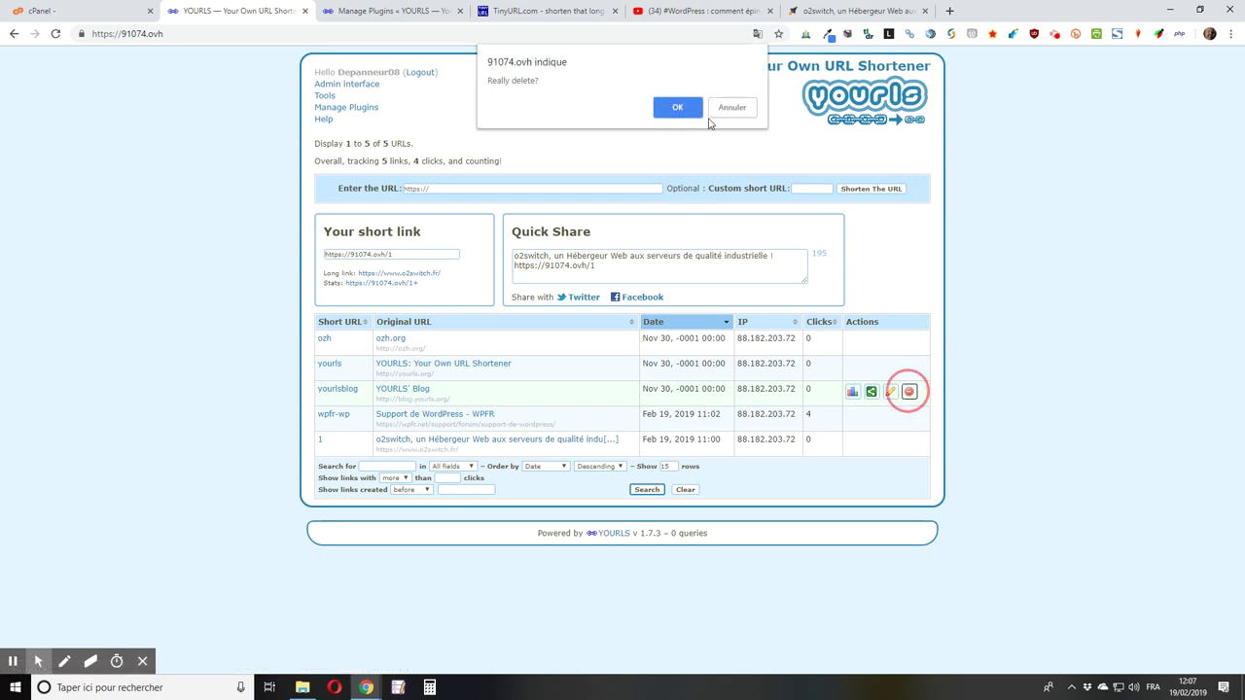
left_click(678, 108)
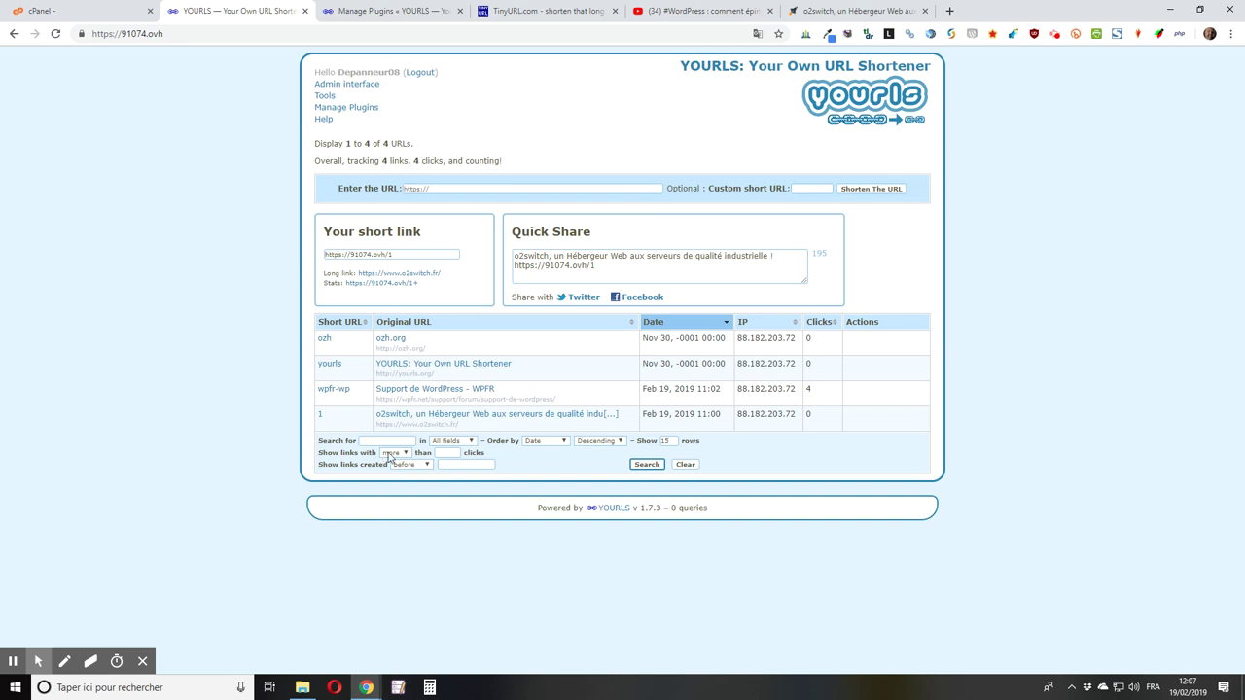
left_click(387, 441)
left_click(439, 444)
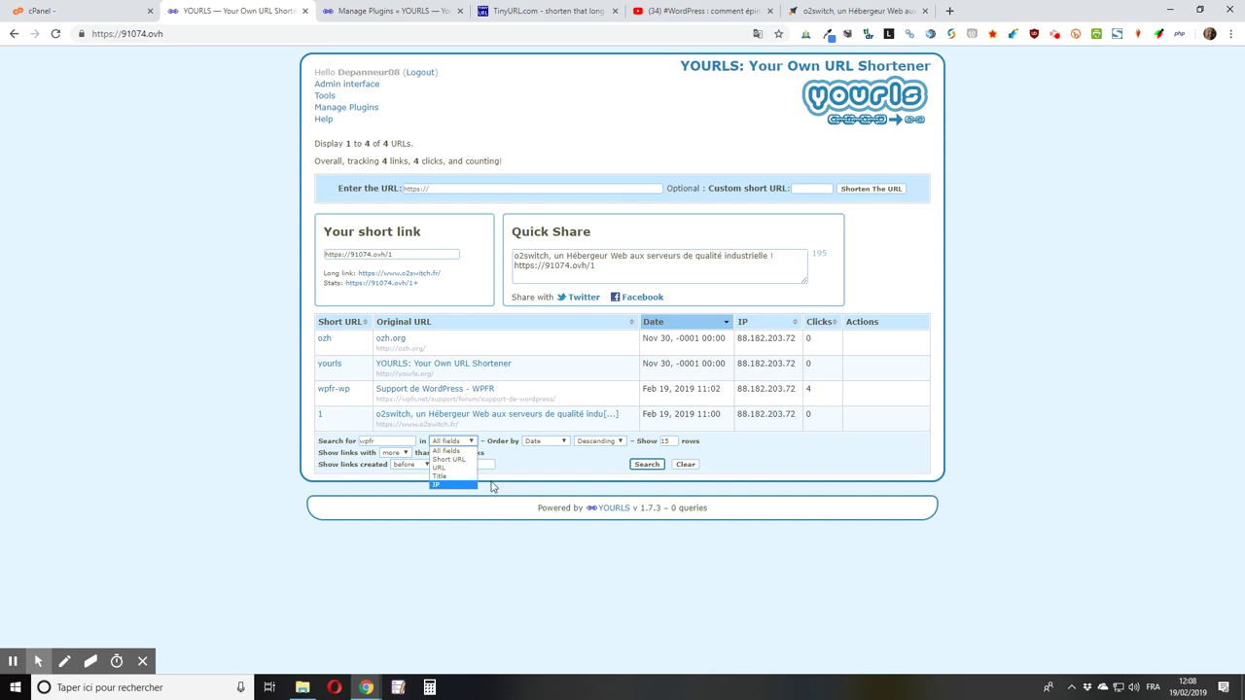
left_click(528, 465)
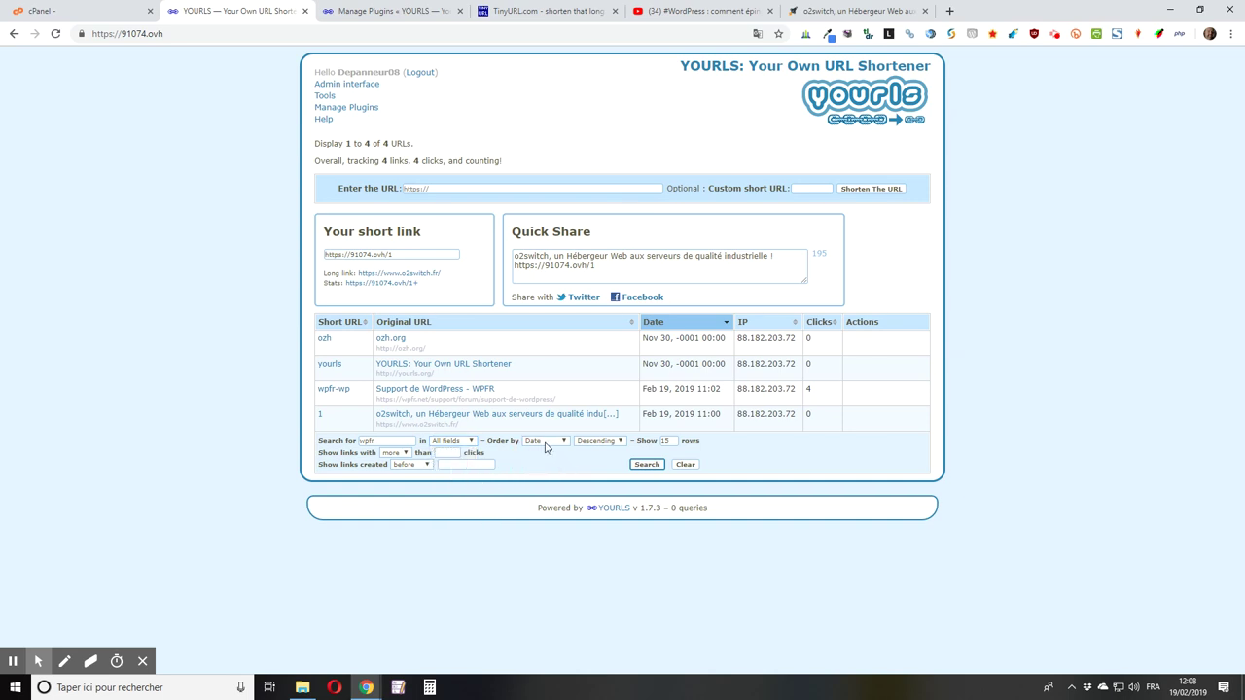
left_click(544, 443)
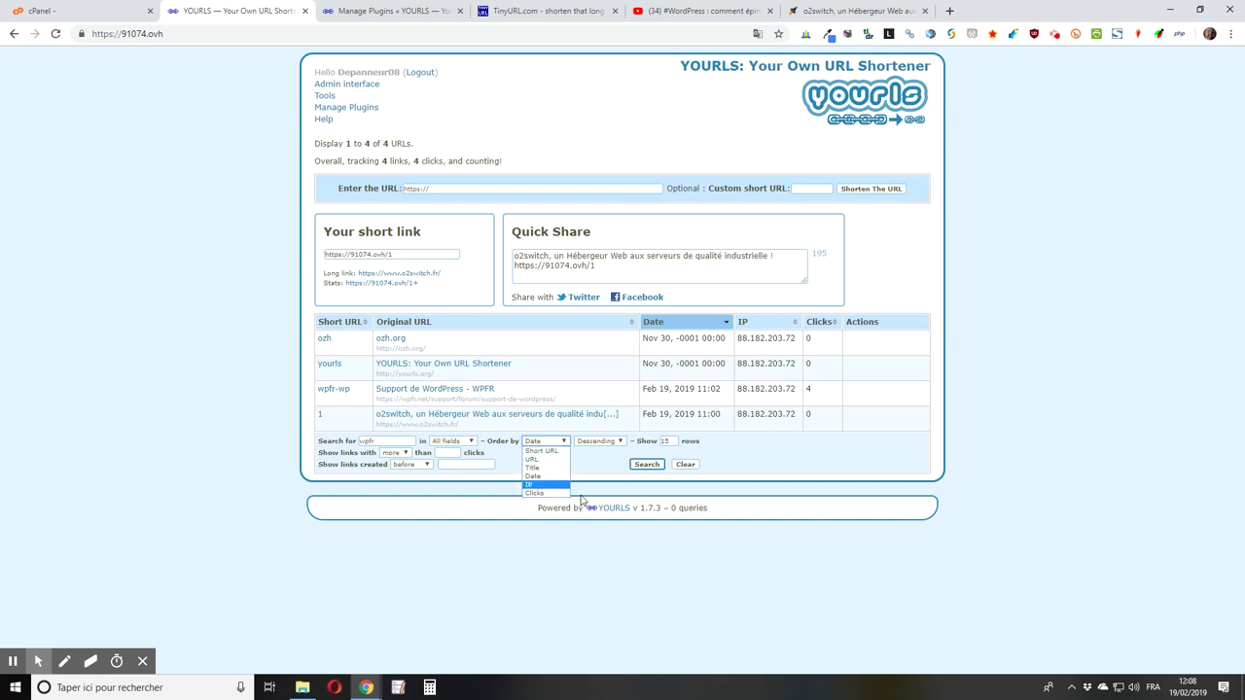
left_click(781, 457)
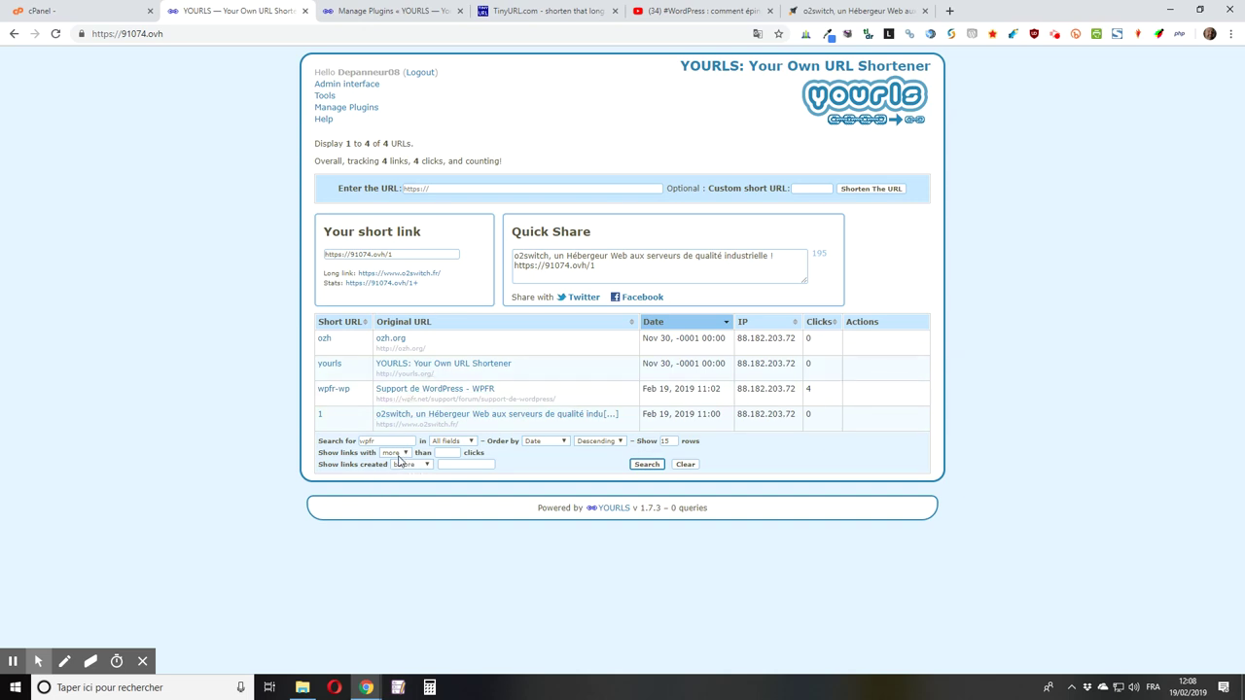
left_click(394, 454)
left_click(397, 461)
left_click(412, 468)
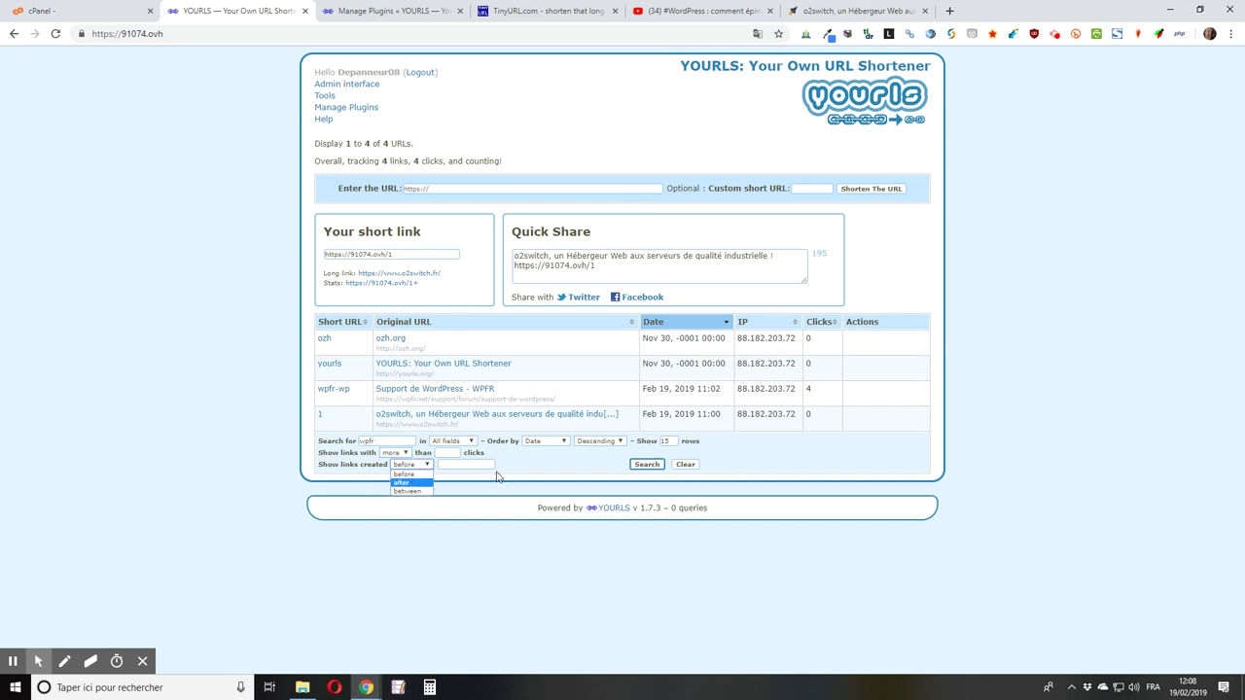
left_click(571, 465)
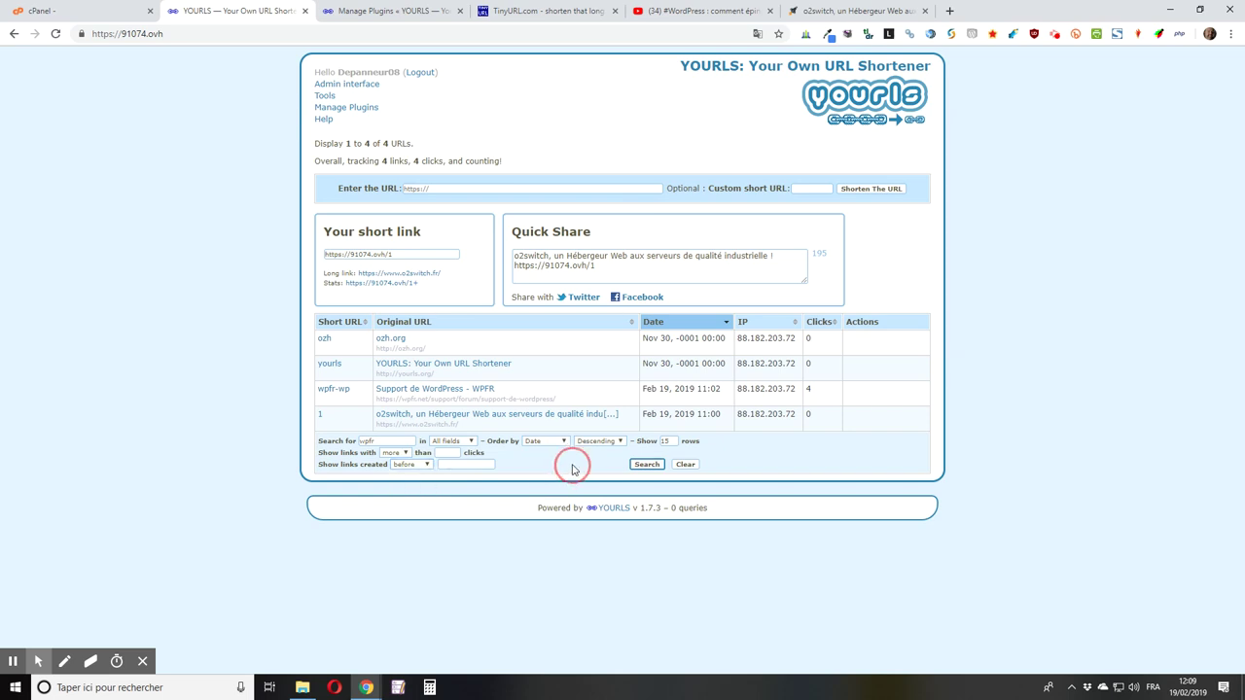
left_click(647, 464)
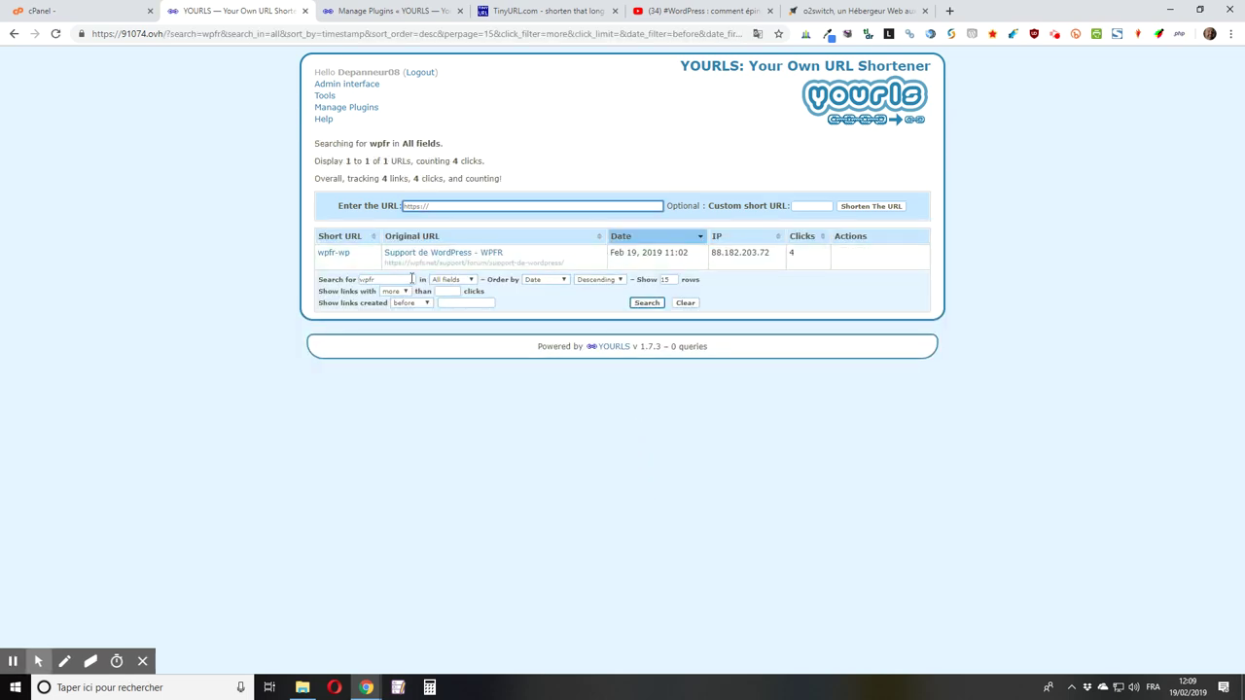
Step: Search all fields for wpfr so only the wpfr-wp short link remains listed
mouse_move(478, 267)
Step: On the YouTube Elementor video, expand the description to reveal its brunot.ovh short links
left_click(729, 11)
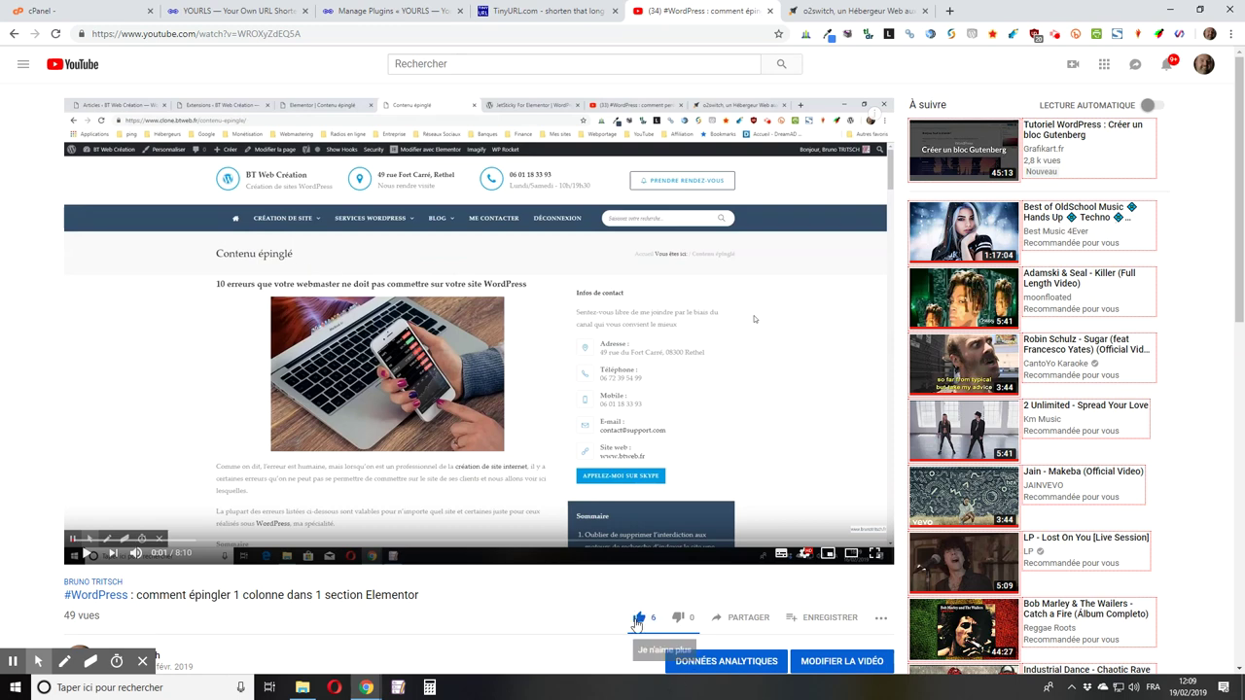
scroll(467, 589, "down", 2)
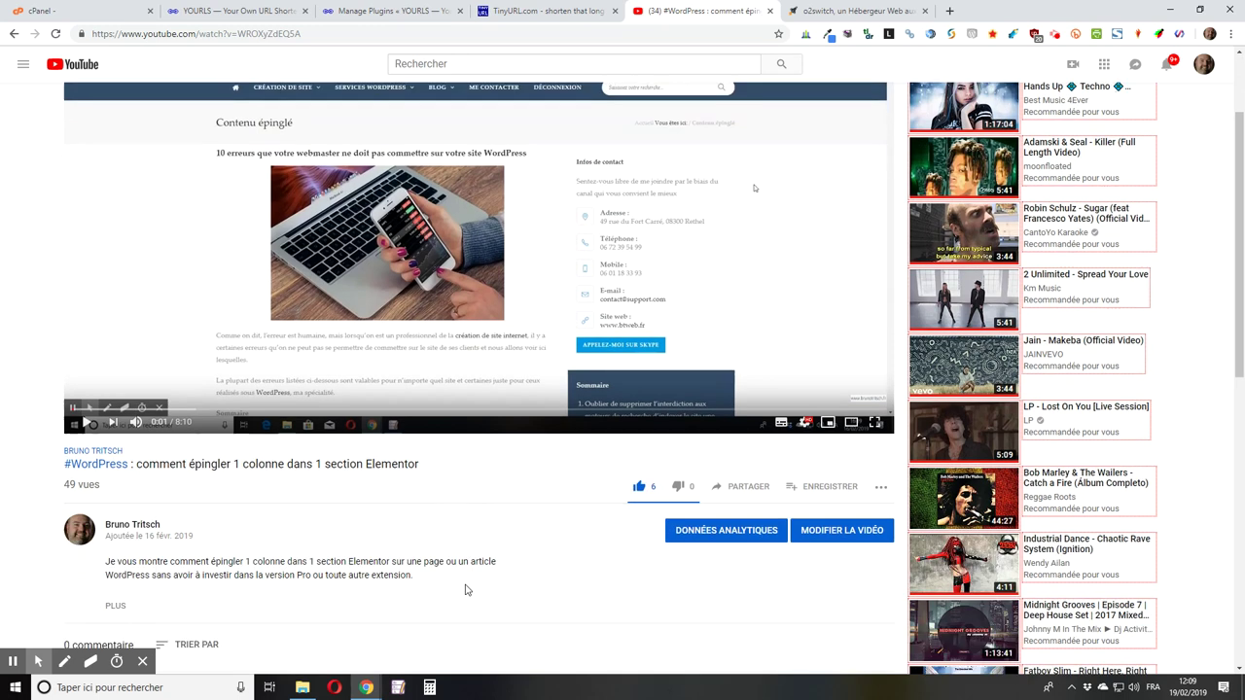
scroll(425, 530, "down", 1)
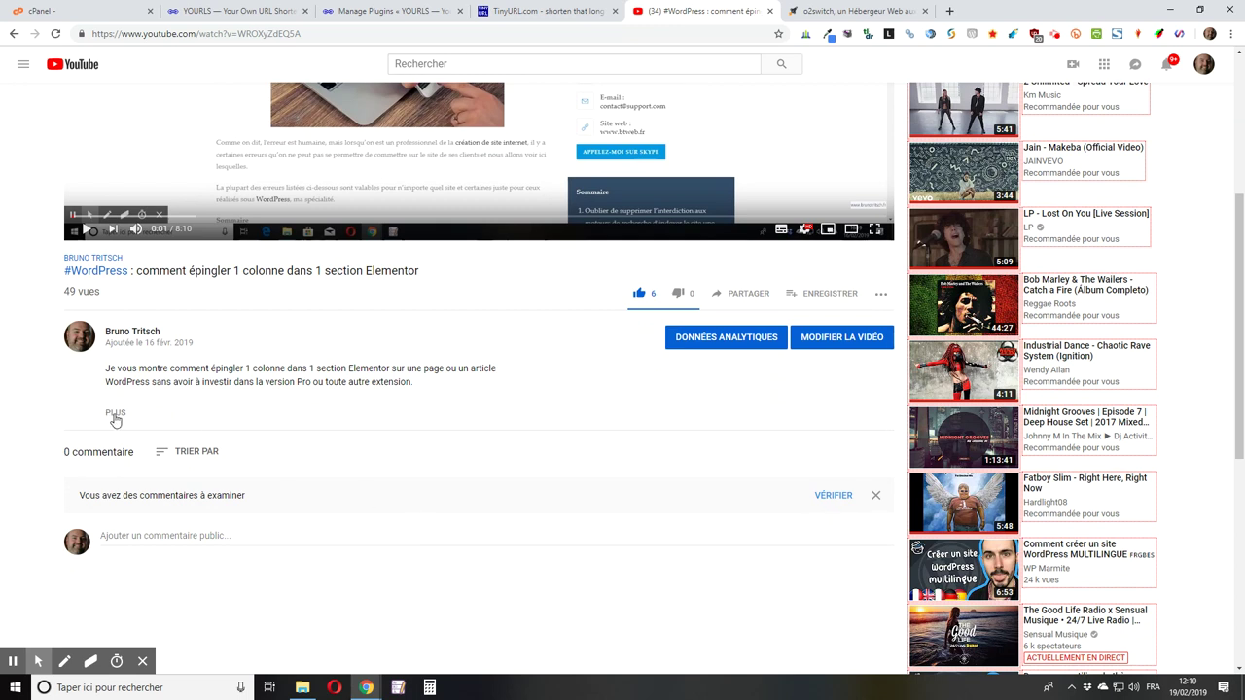
left_click(115, 415)
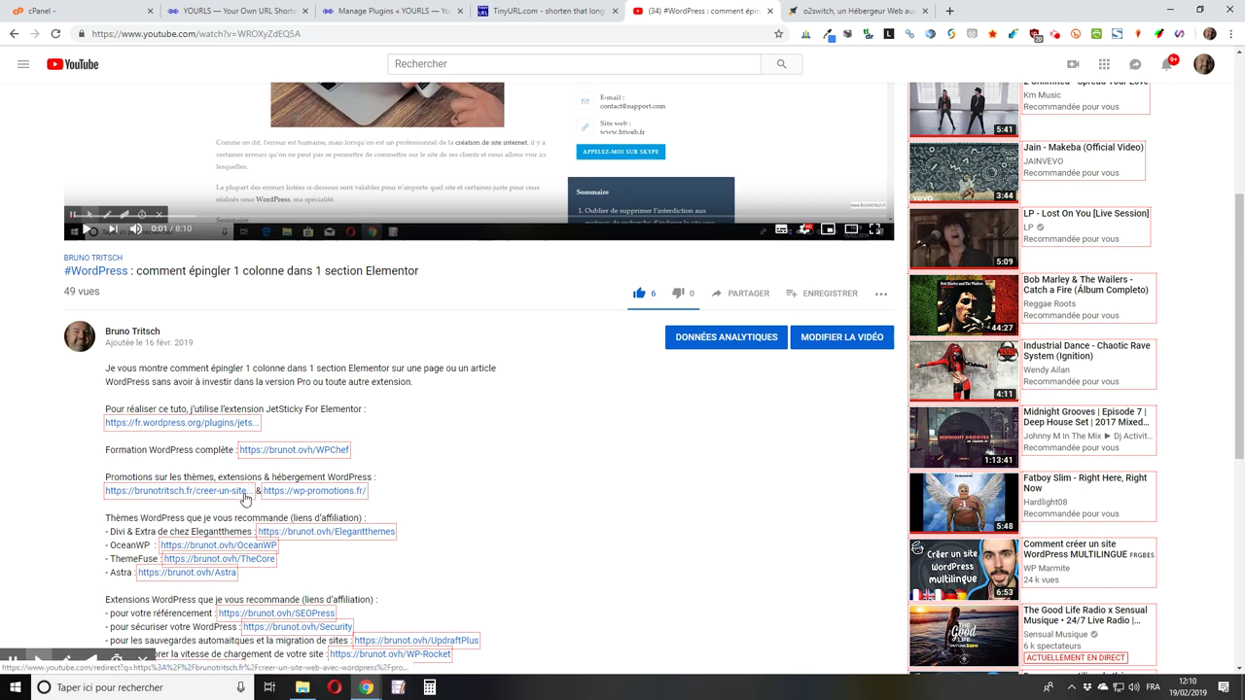
scroll(249, 487, "down", 2)
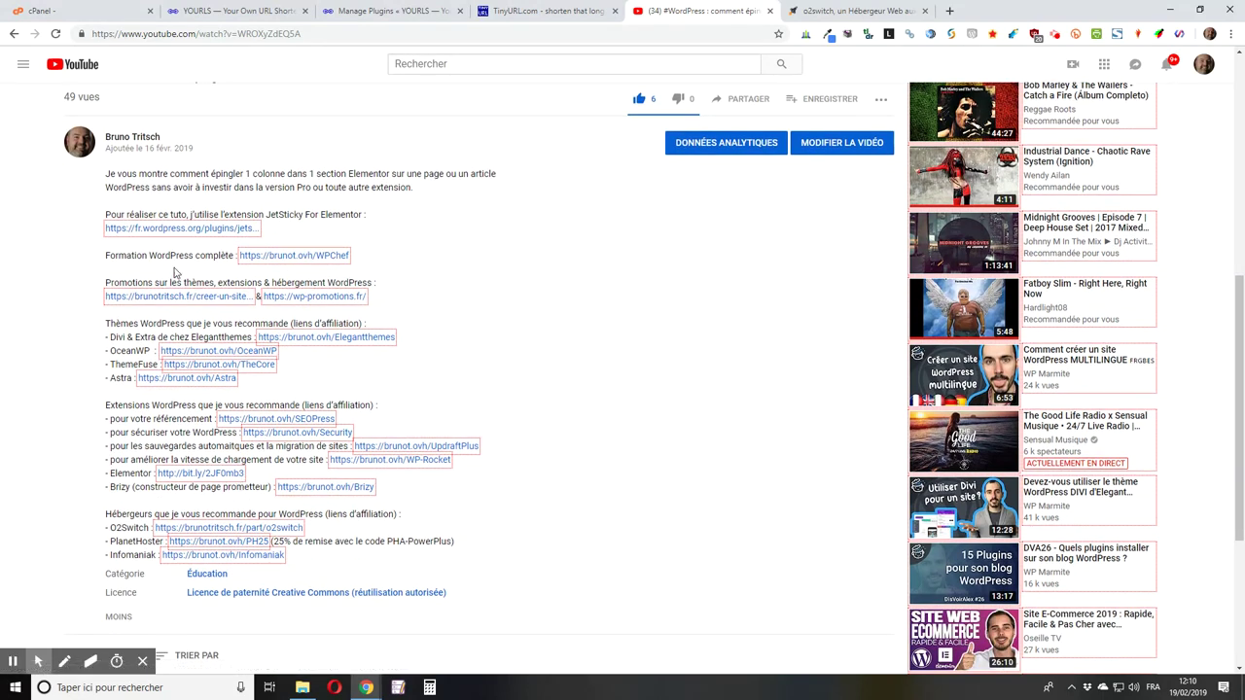